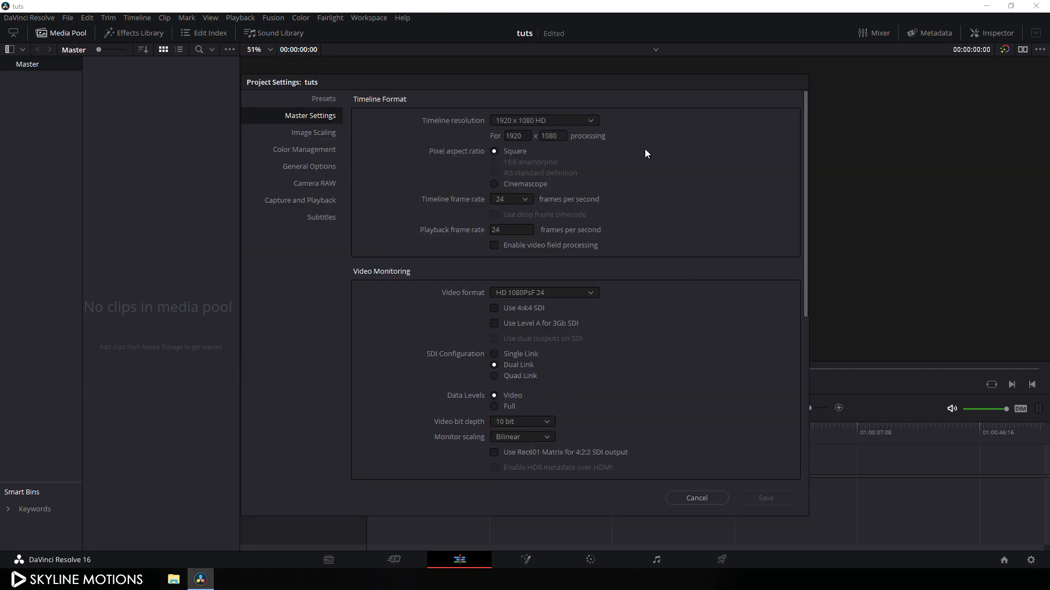
Set the project's timeline and playback frame rates to 30 frames per second and save the settings
left_click(525, 201)
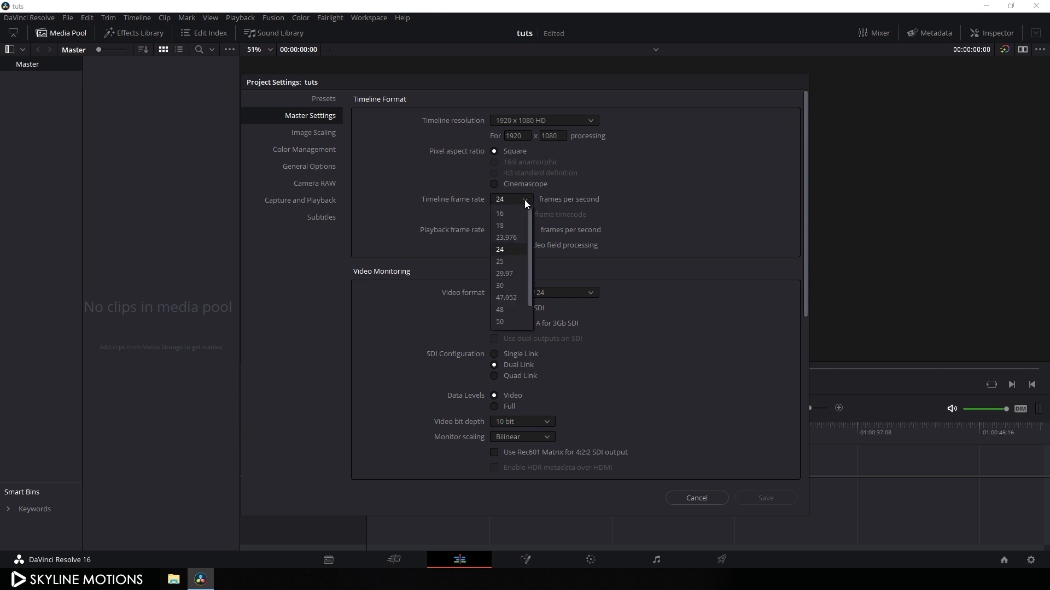
left_click(504, 287)
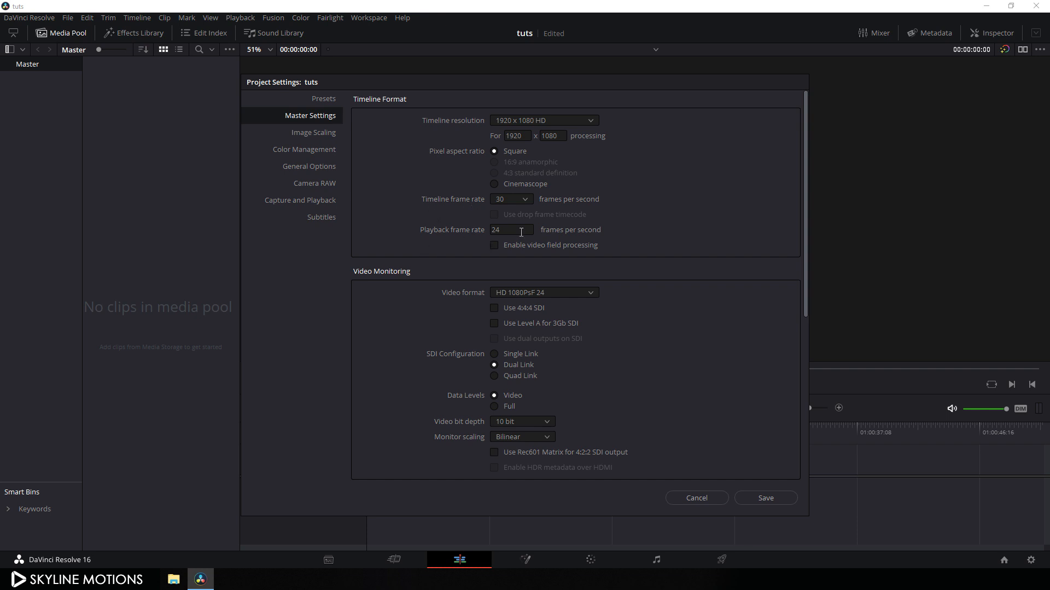
left_click_drag(520, 231, 441, 230)
type("30")
left_click(765, 498)
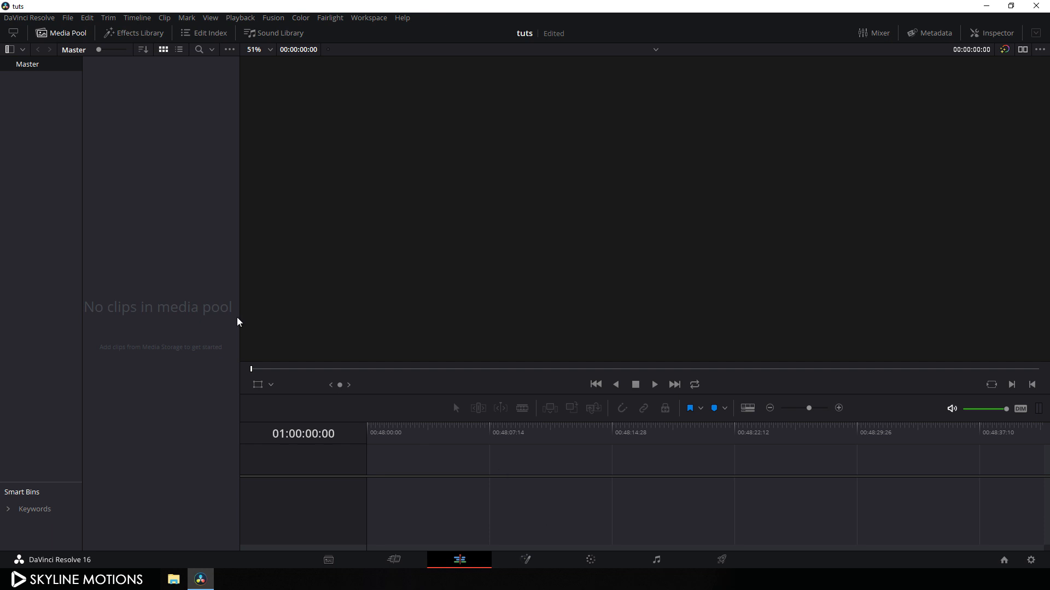
Create a new Fusion composition clip named Facebook in the media pool
right_click(136, 170)
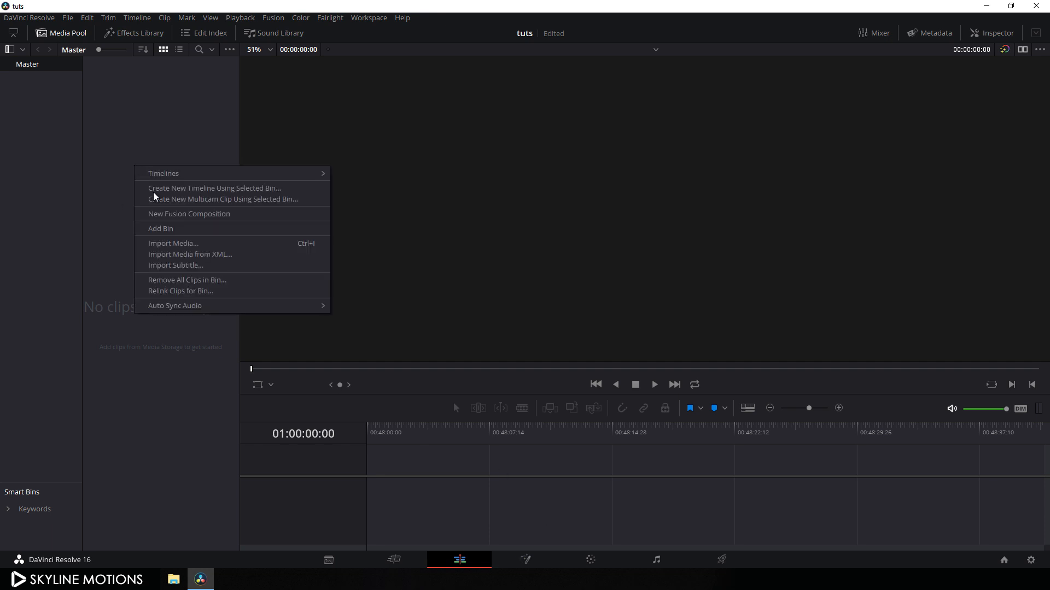
left_click(167, 214)
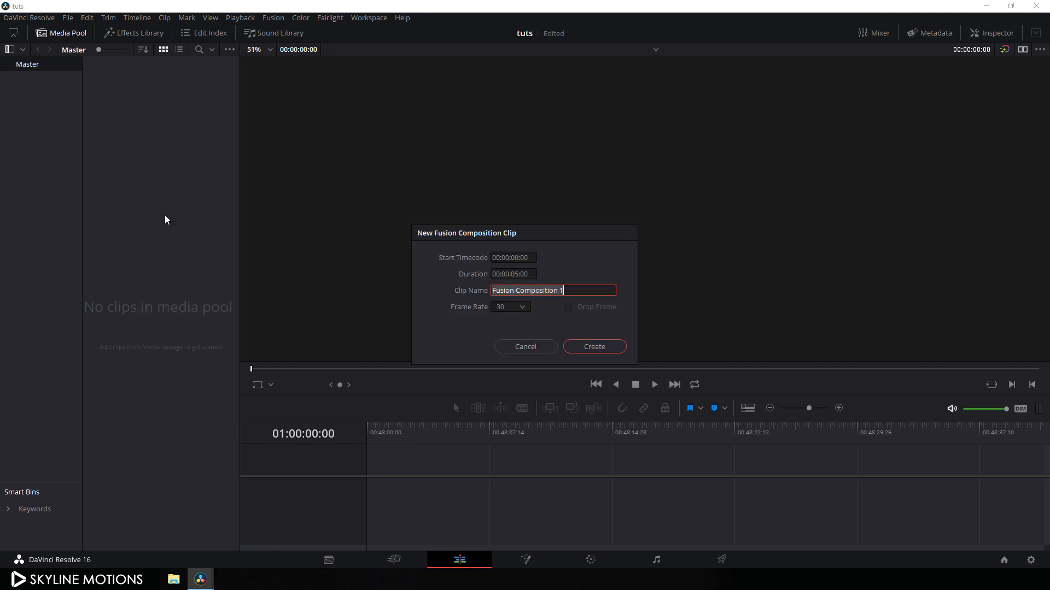
left_click(581, 291)
key("ctrl+a")
type("Face")
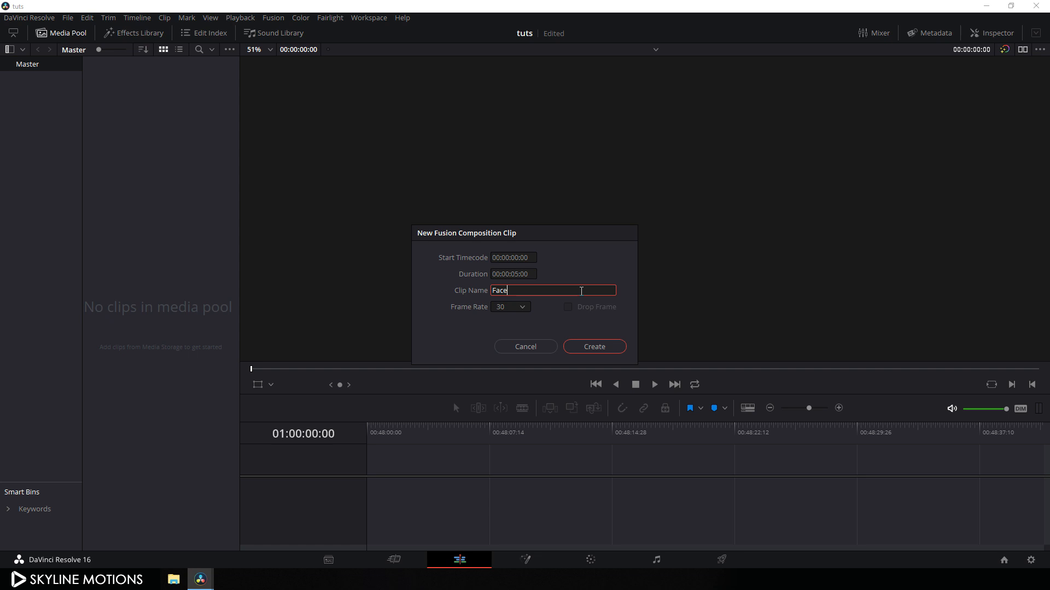
type("book")
left_click(594, 346)
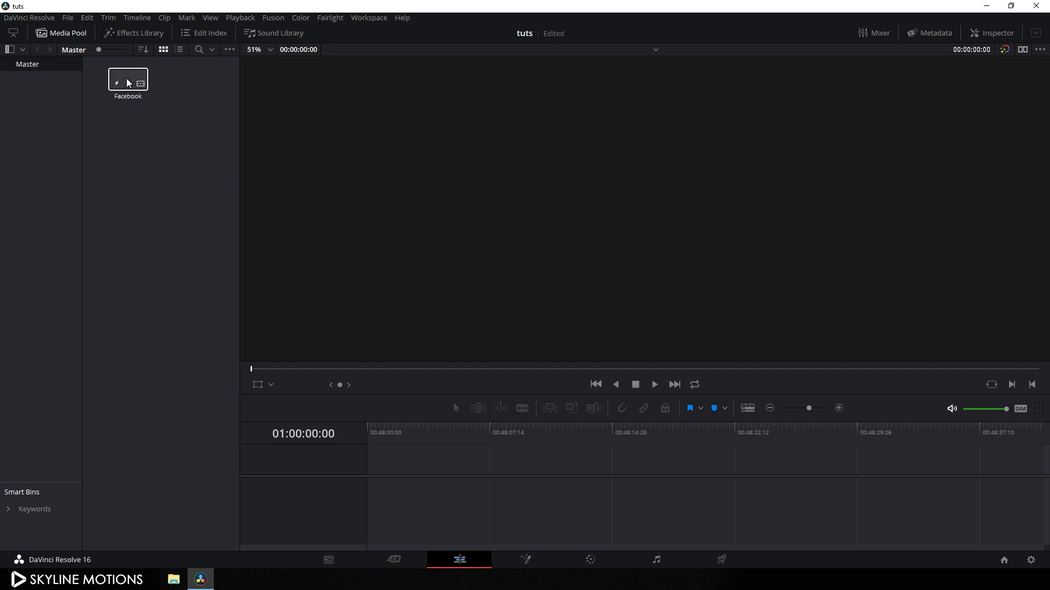
Place the Facebook clip on a new timeline and open it on the Fusion page, moving MediaOut1 aside to free space
left_click_drag(126, 79, 360, 473)
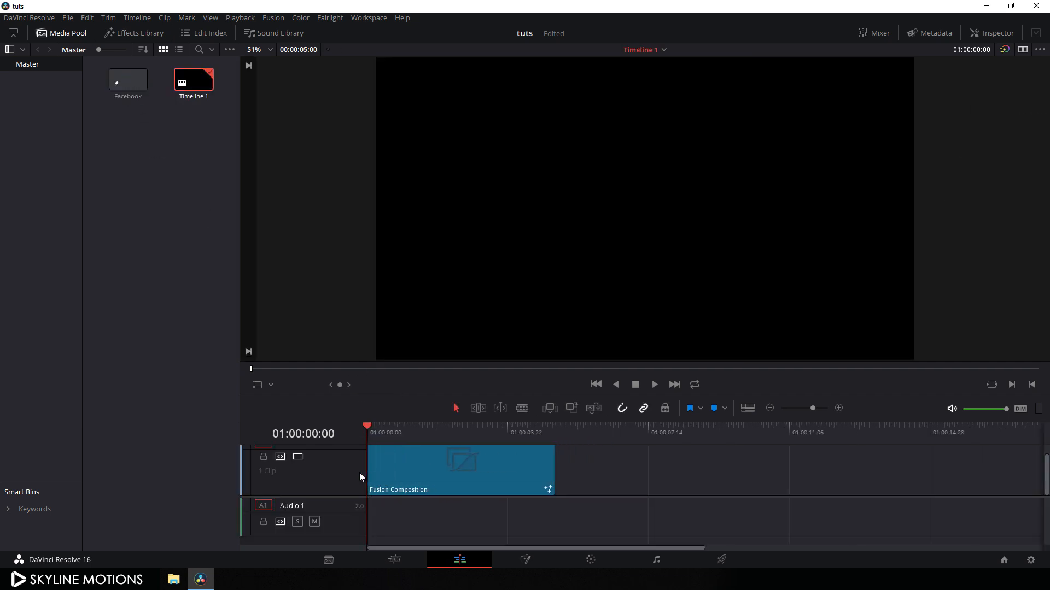
left_click(526, 561)
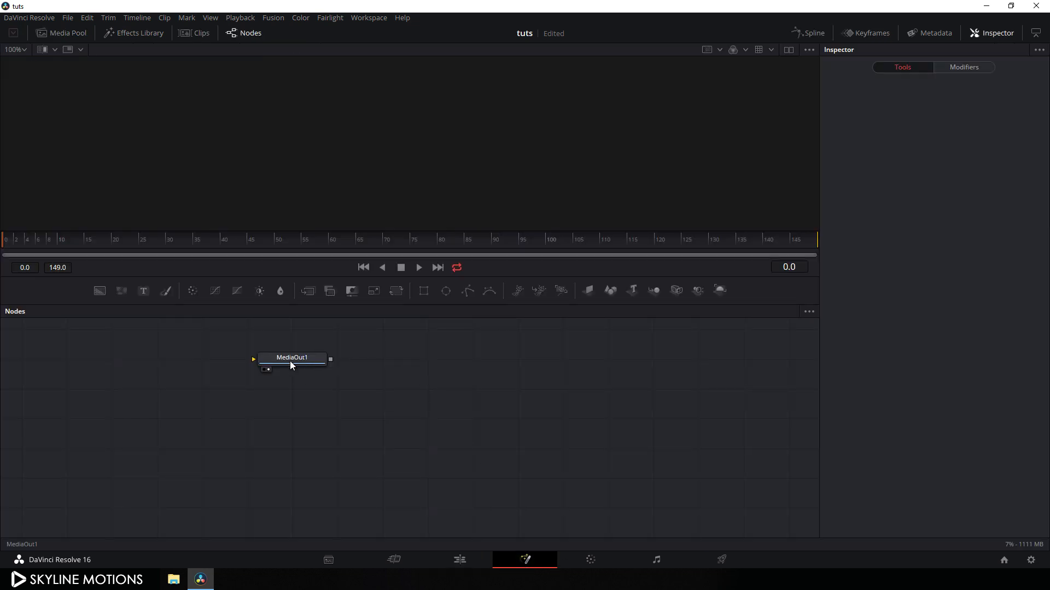
left_click_drag(290, 361, 727, 503)
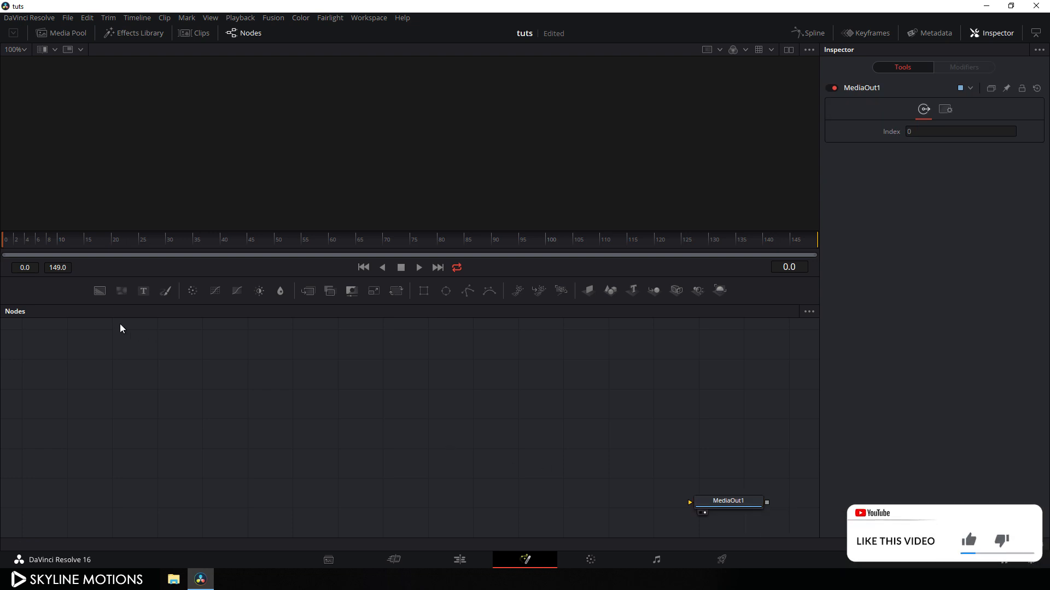
Add a Background node to the node graph and rename it Background
left_click_drag(99, 291, 399, 422)
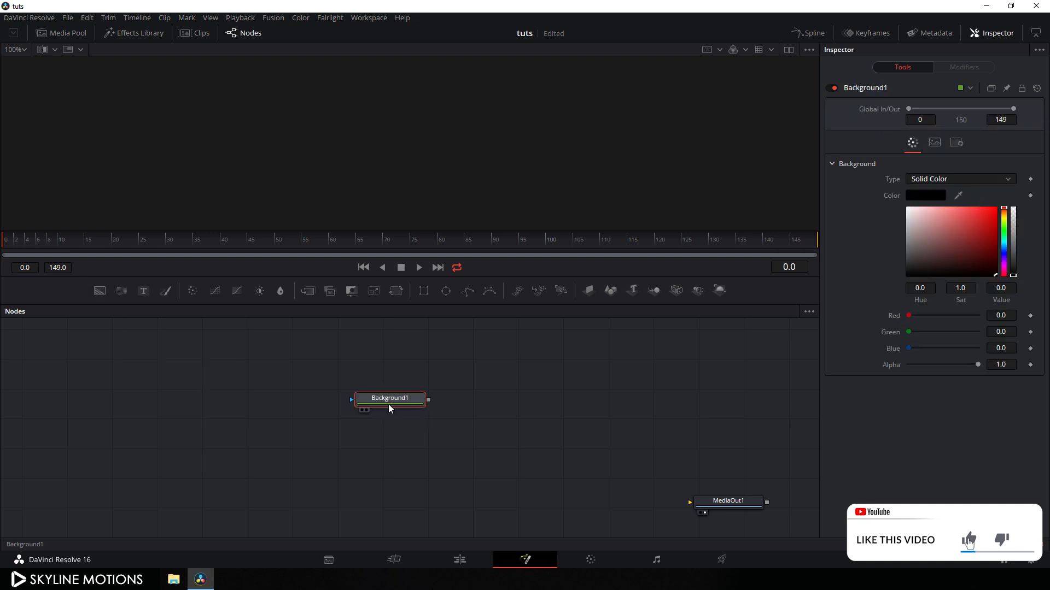
key("F2")
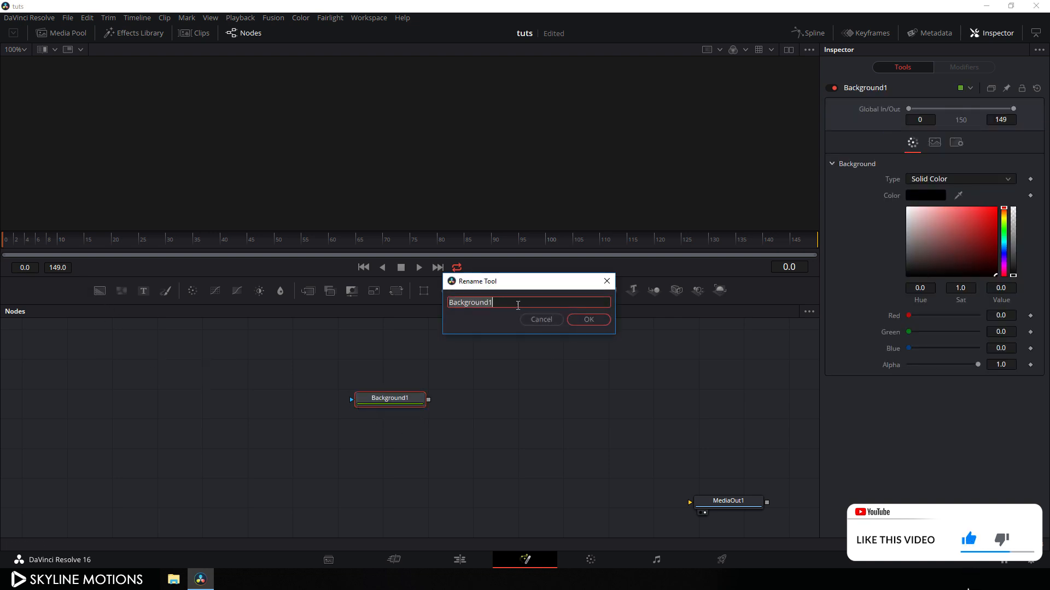
left_click(518, 305)
key("Return")
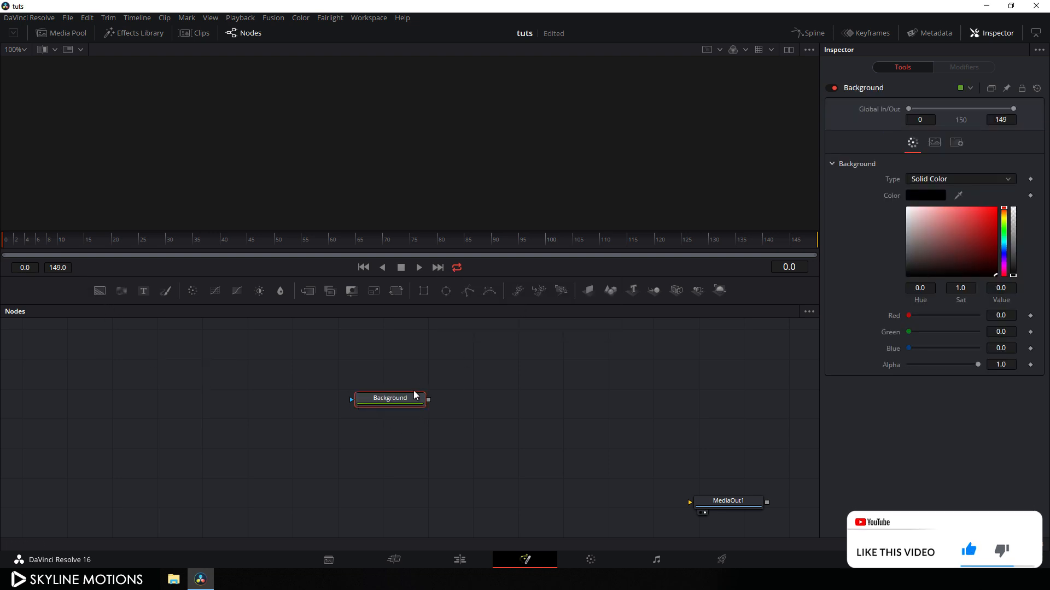
Display the Background node in the viewer and set its solid color to white
key("1")
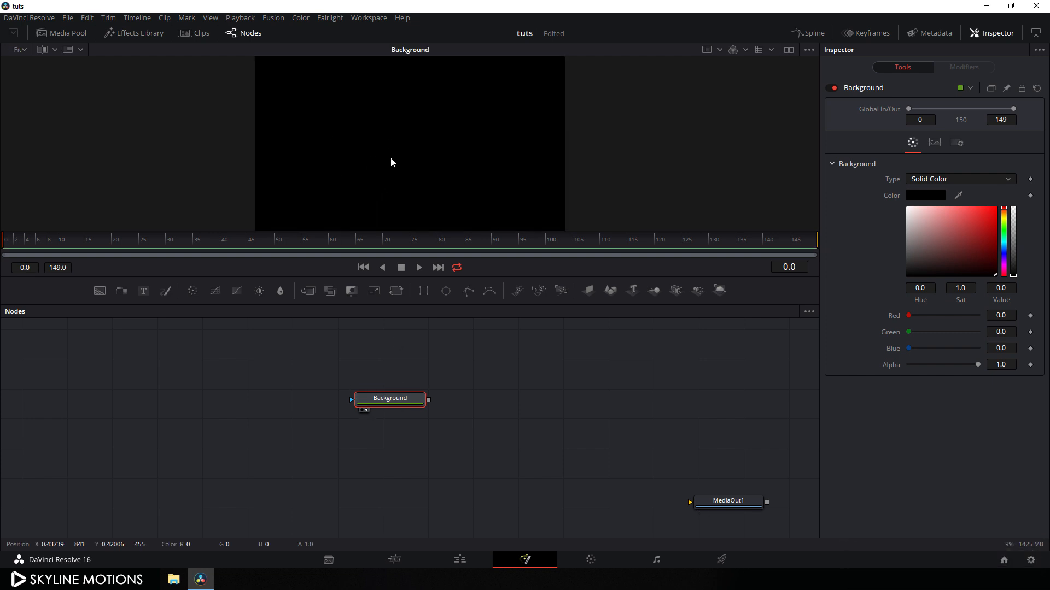
left_click_drag(907, 243, 806, 181)
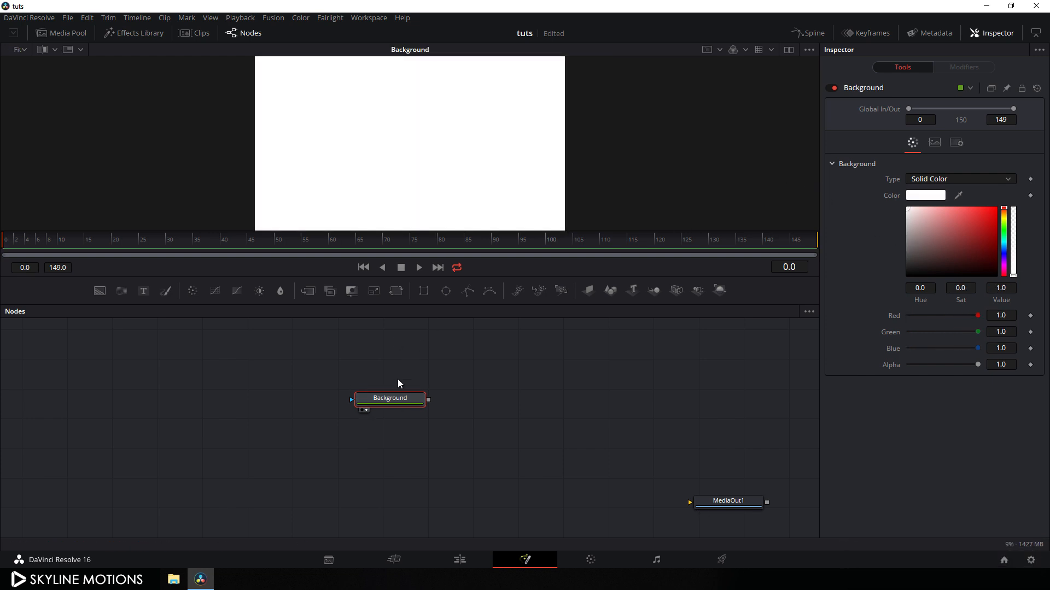
left_click_drag(400, 403, 362, 418)
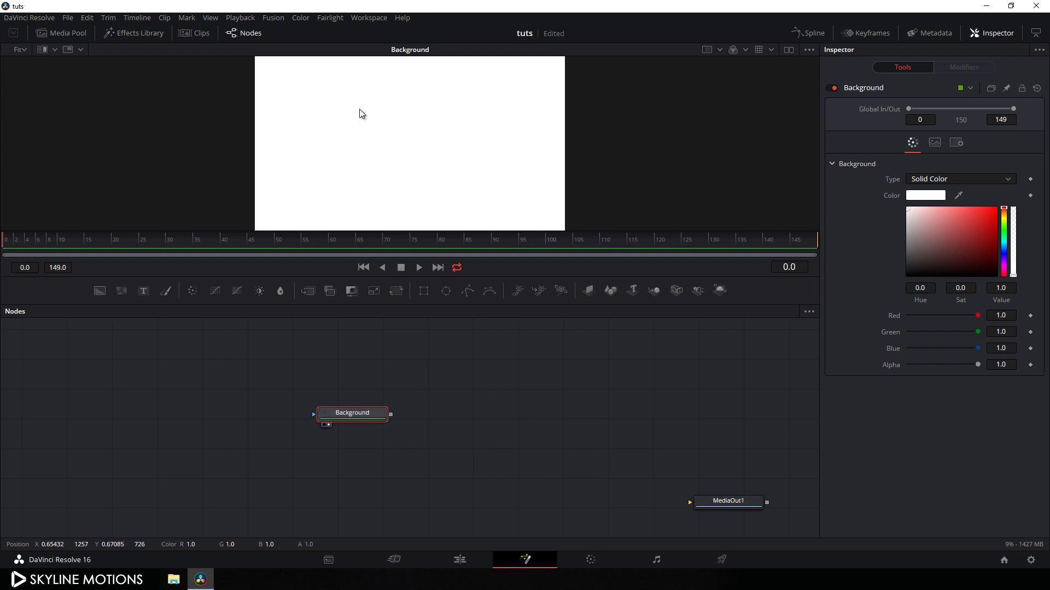
Import Refrence.jpg into the media pool, add it to the node graph and display it in the viewer
left_click(64, 31)
right_click(133, 145)
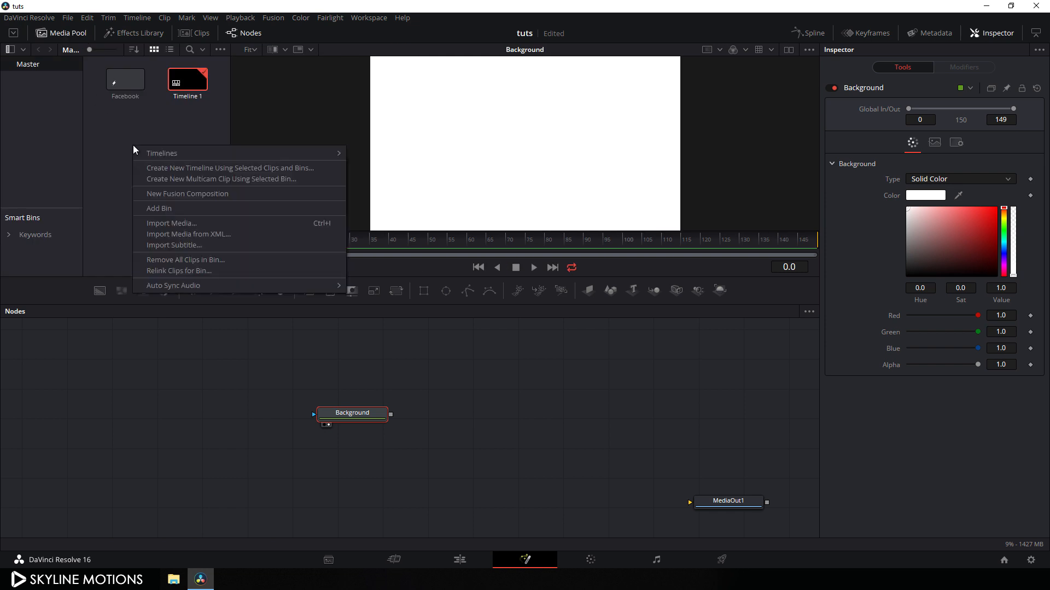
left_click(163, 222)
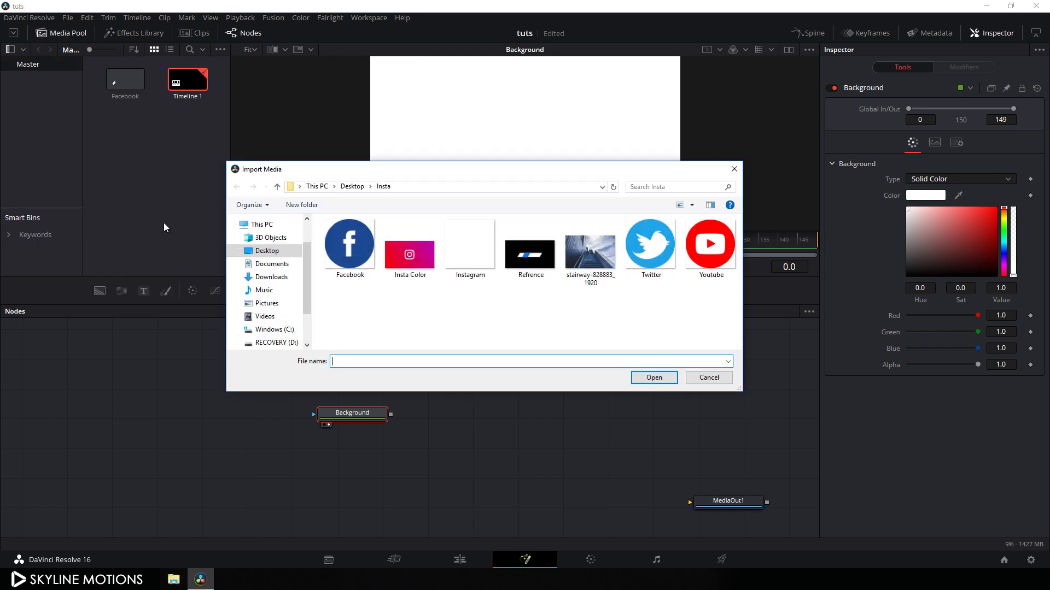
left_click(534, 266)
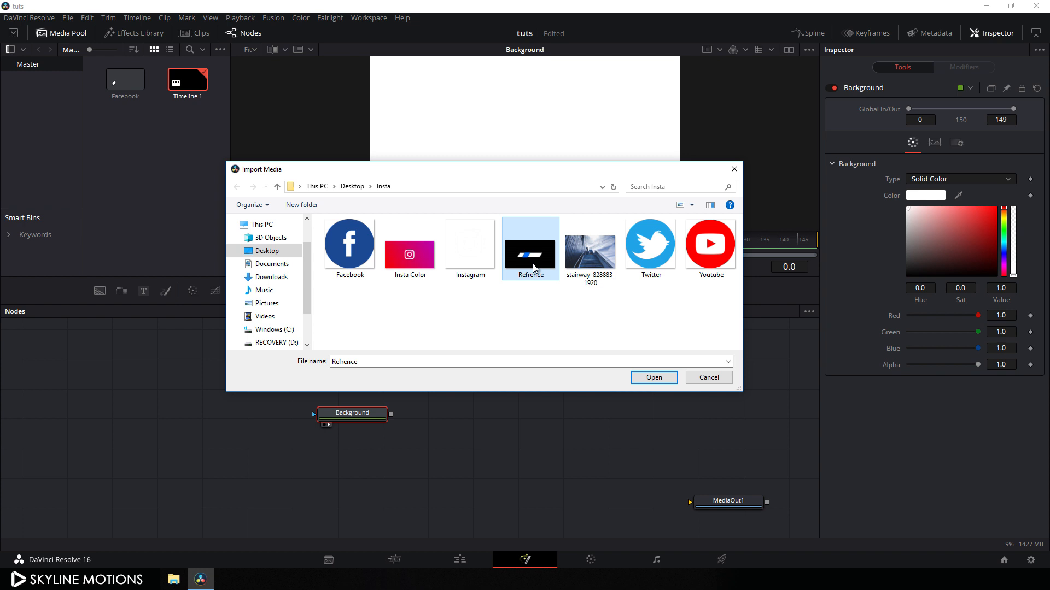
left_click(655, 377)
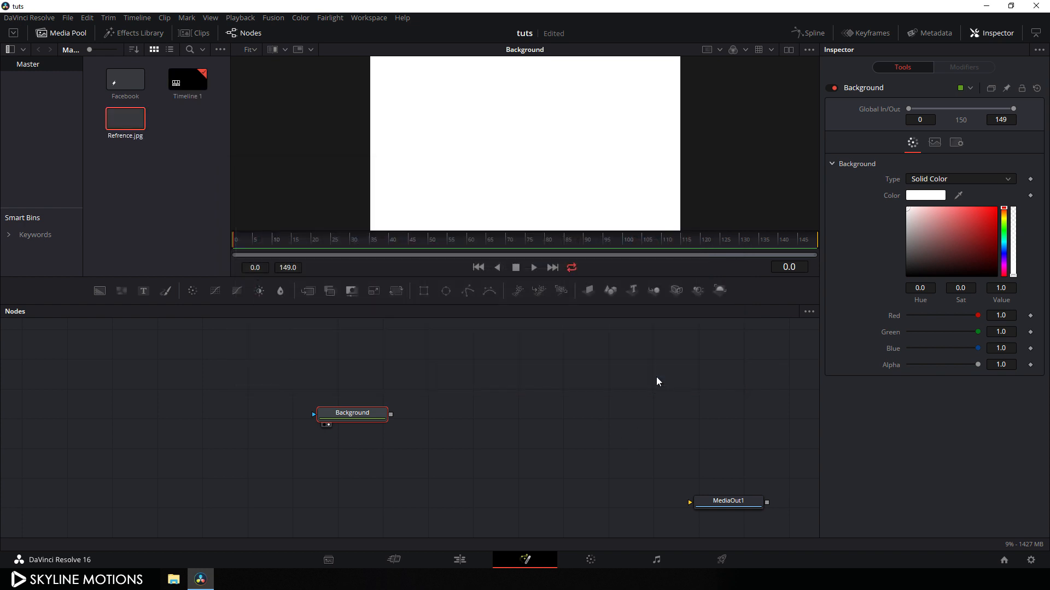
left_click_drag(117, 113, 489, 367)
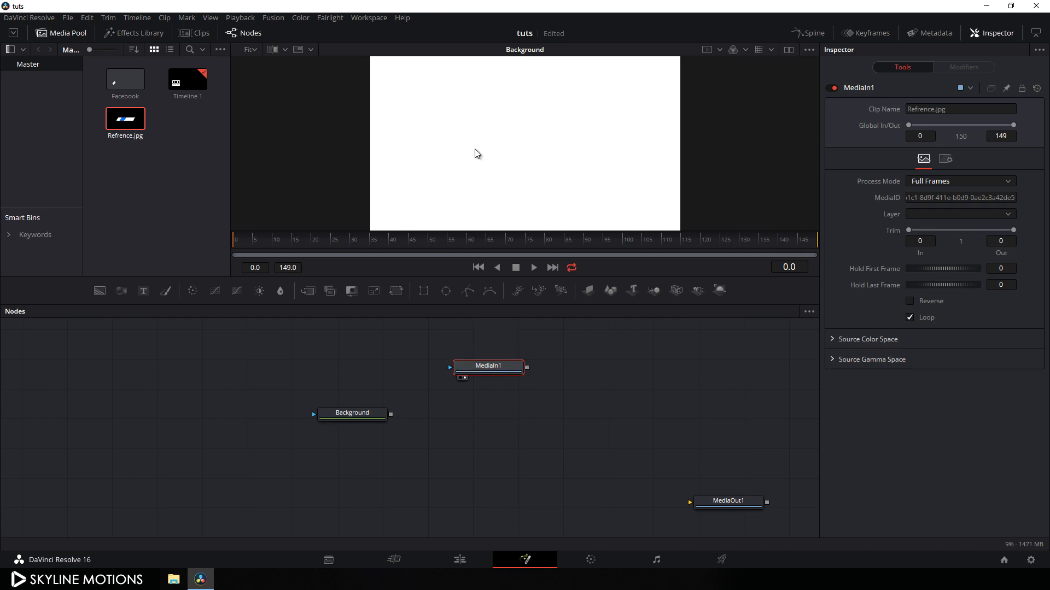
key("1")
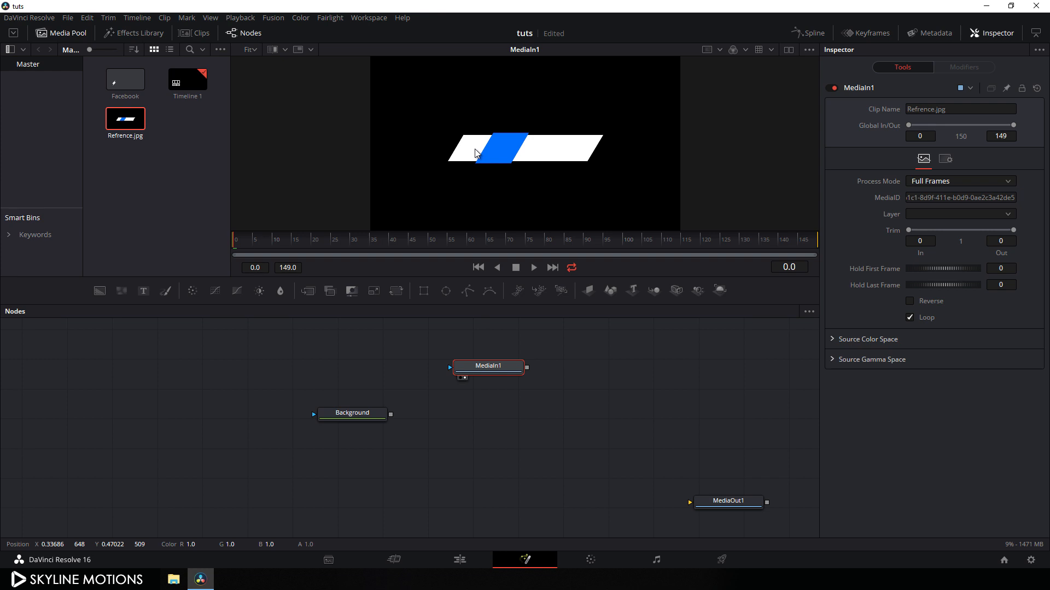
Add a Polygon mask node beside the Background node and remove its Polygon1Polyline shape animation
left_click_drag(543, 329, 550, 350)
left_click(550, 350)
left_click_drag(471, 297, 398, 350)
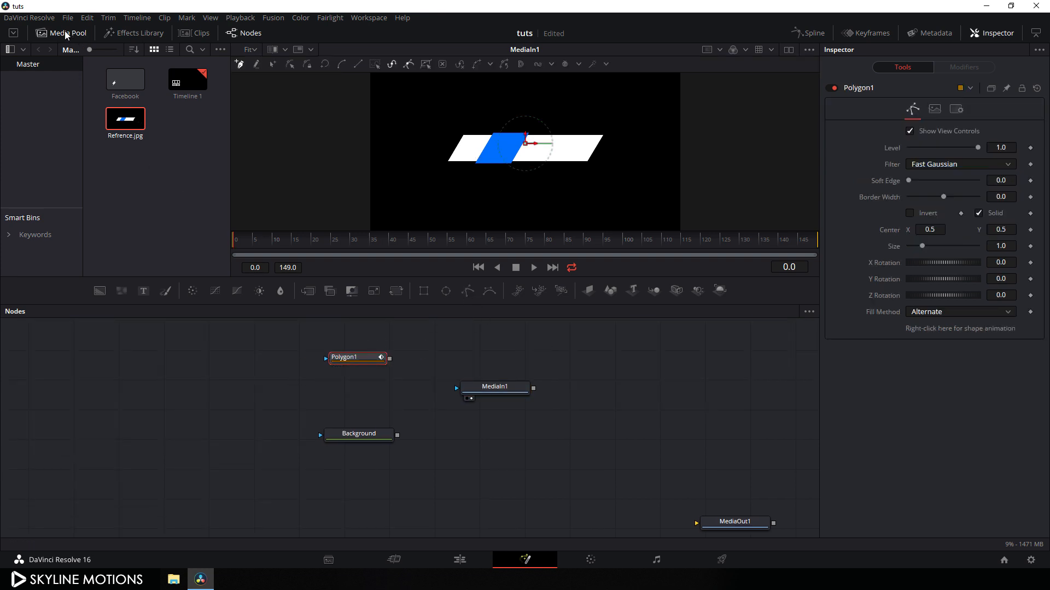
left_click(48, 32)
left_click_drag(360, 360, 244, 437)
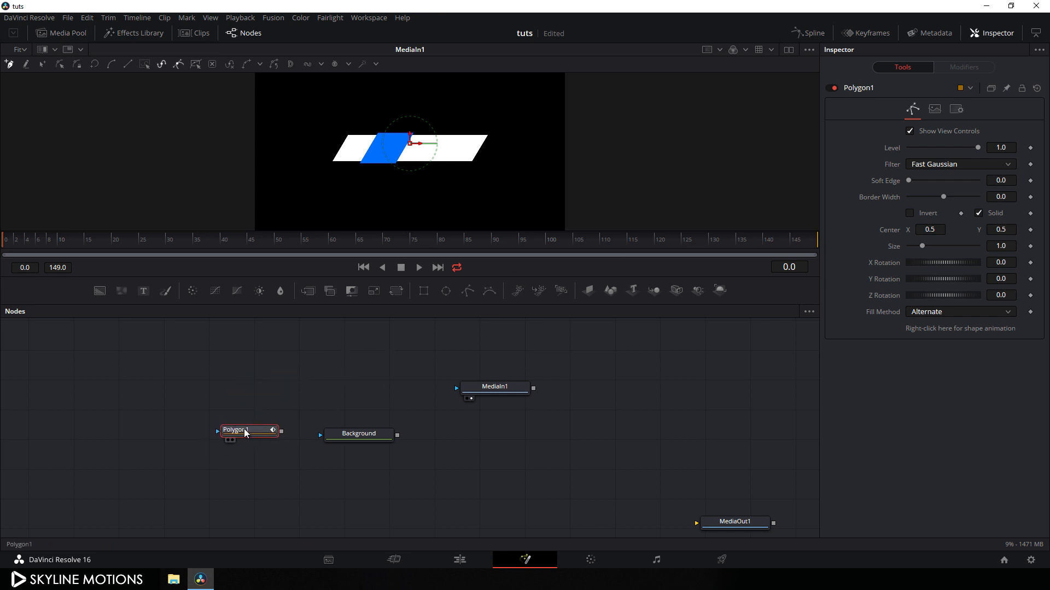
right_click(914, 330)
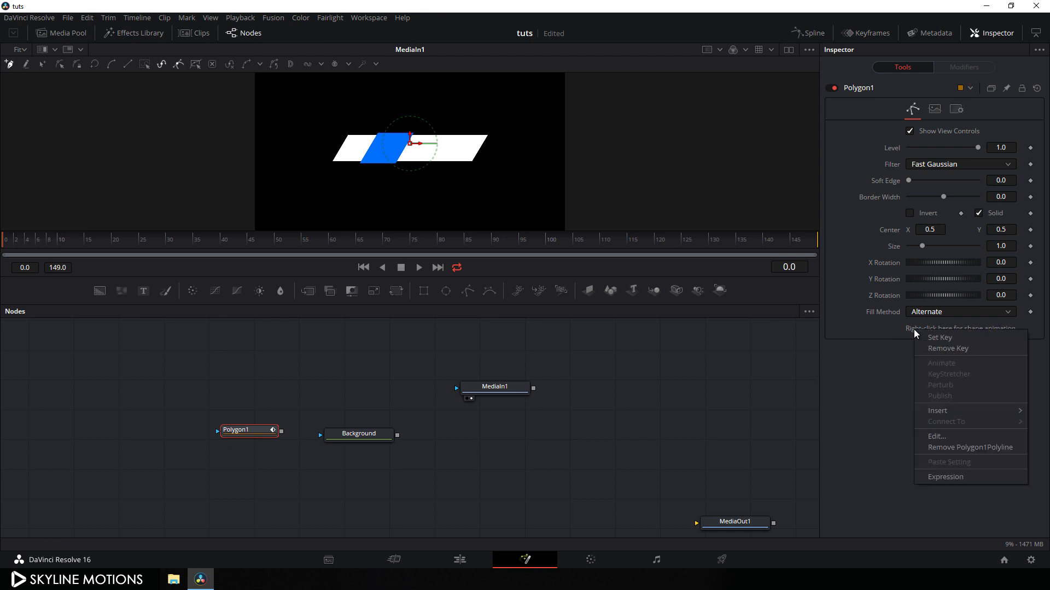
left_click(948, 449)
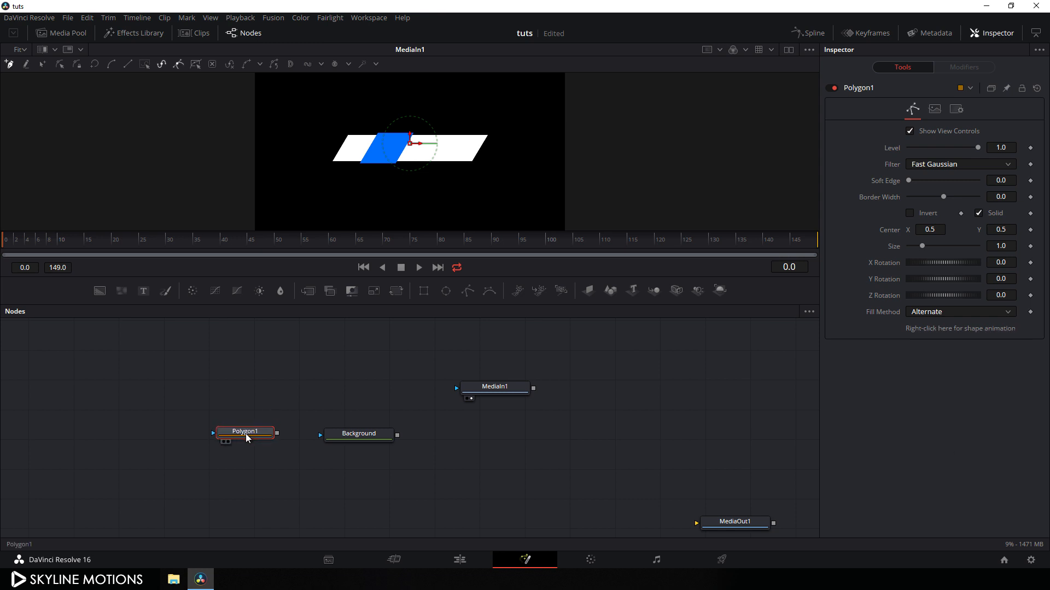
left_click_drag(245, 434, 241, 429)
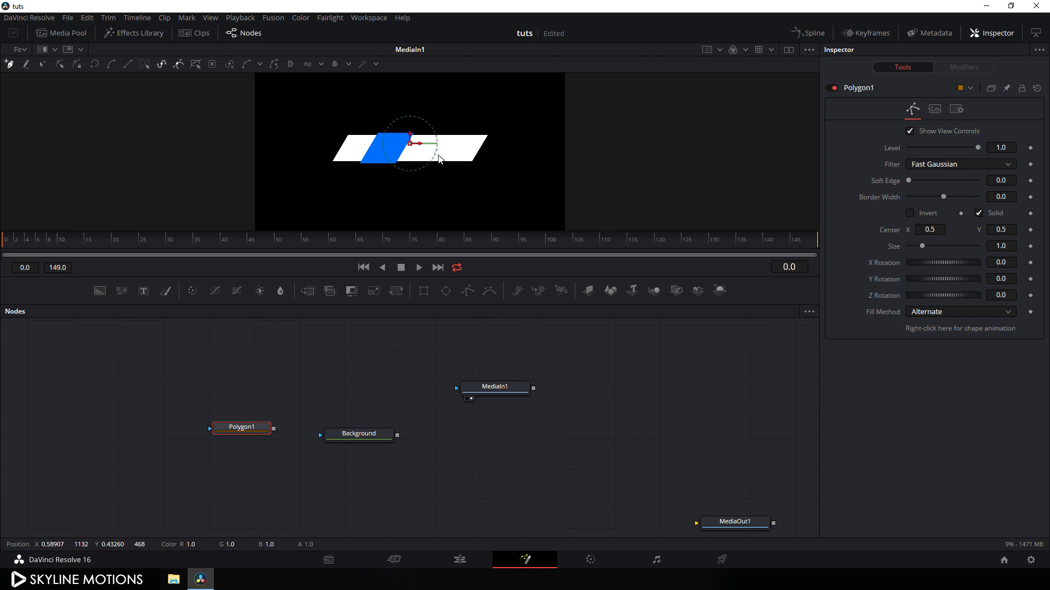
Trace the white parallelogram of the reference image with a closed Polygon1 shape through its four corners
scroll(439, 158, "up", 6)
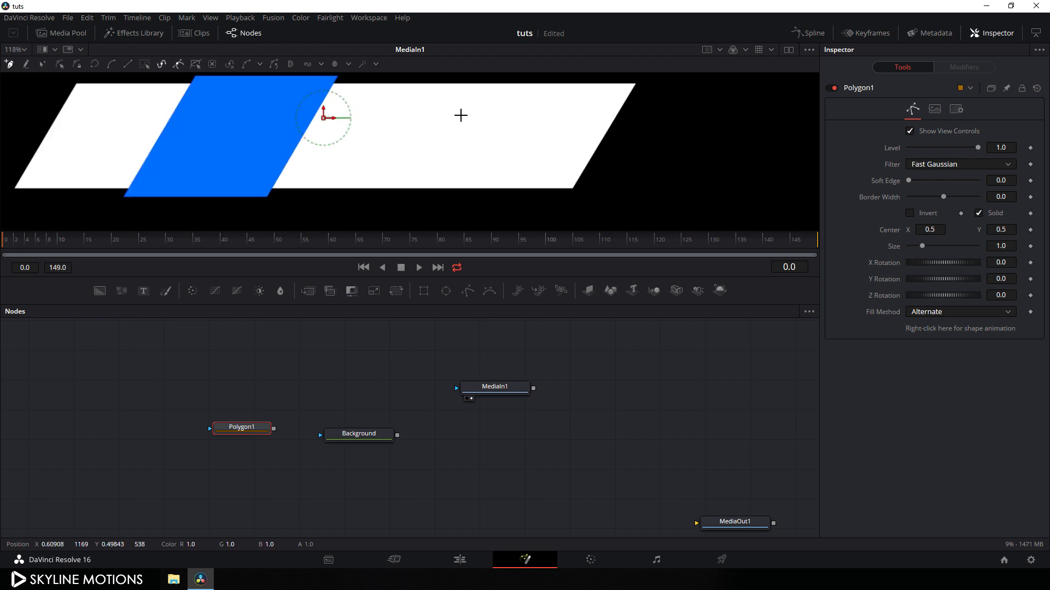
left_click_drag(460, 115, 519, 133)
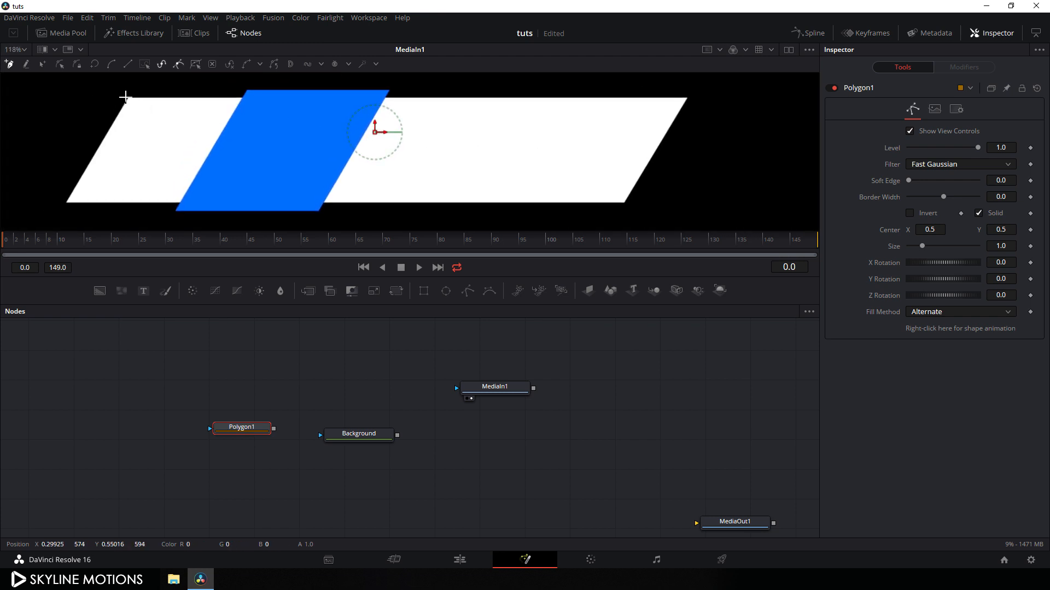
left_click(127, 99)
left_click(87, 169)
left_click(66, 203)
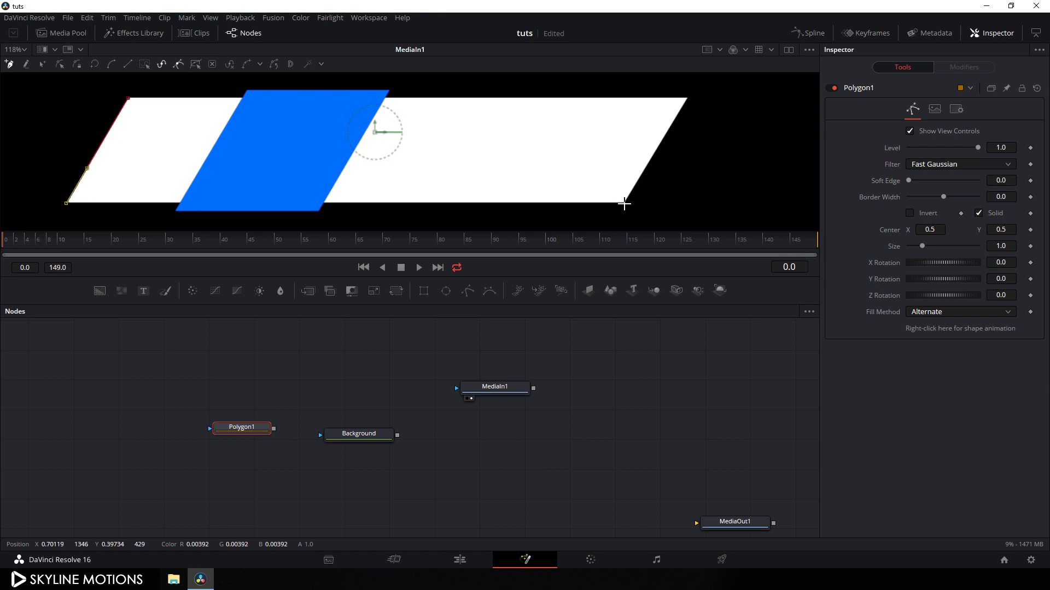
left_click(625, 203)
left_click(686, 98)
left_click(129, 98)
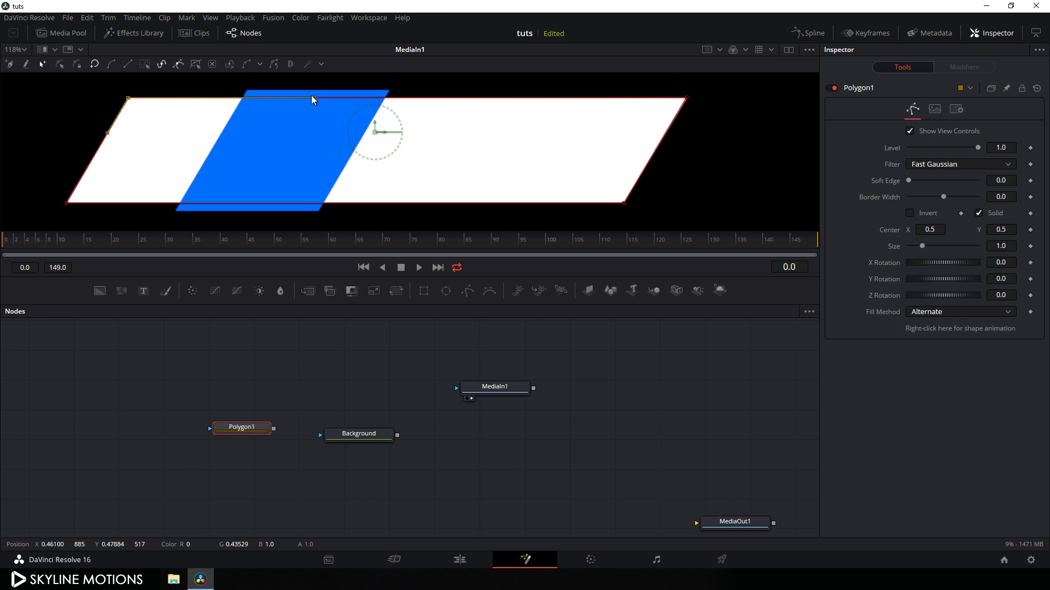
left_click(327, 341)
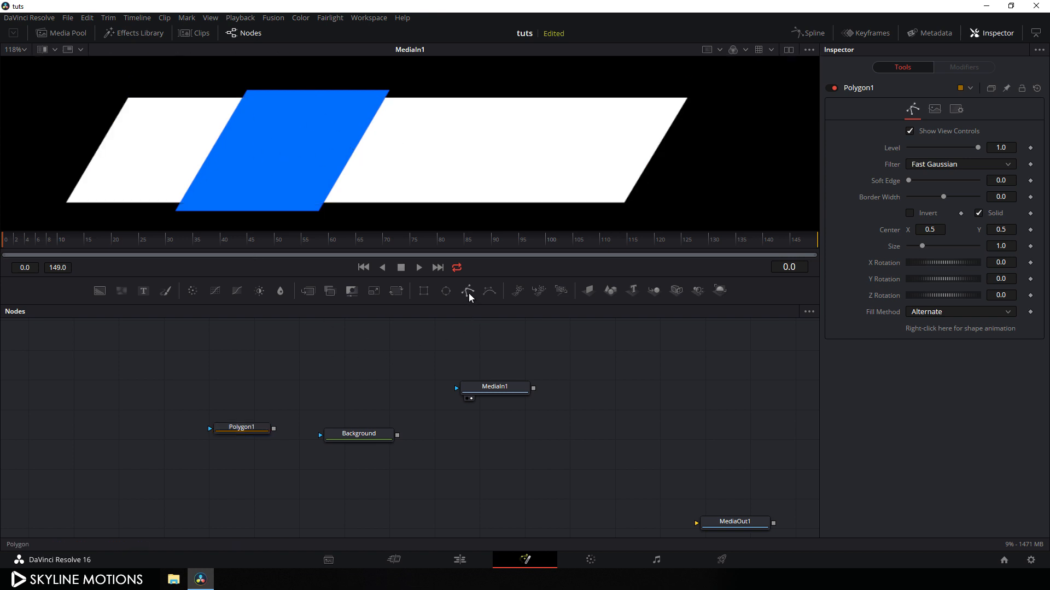
Add a second Polygon mask node above Polygon1 and remove its Polygon2Polyline shape animation
left_click_drag(467, 290, 247, 396)
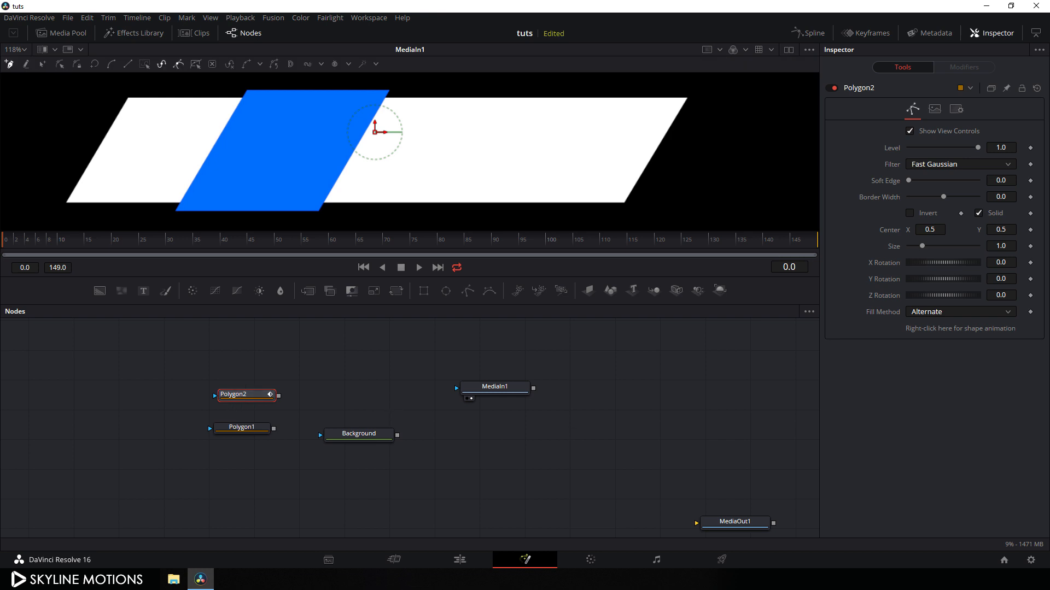
right_click(927, 328)
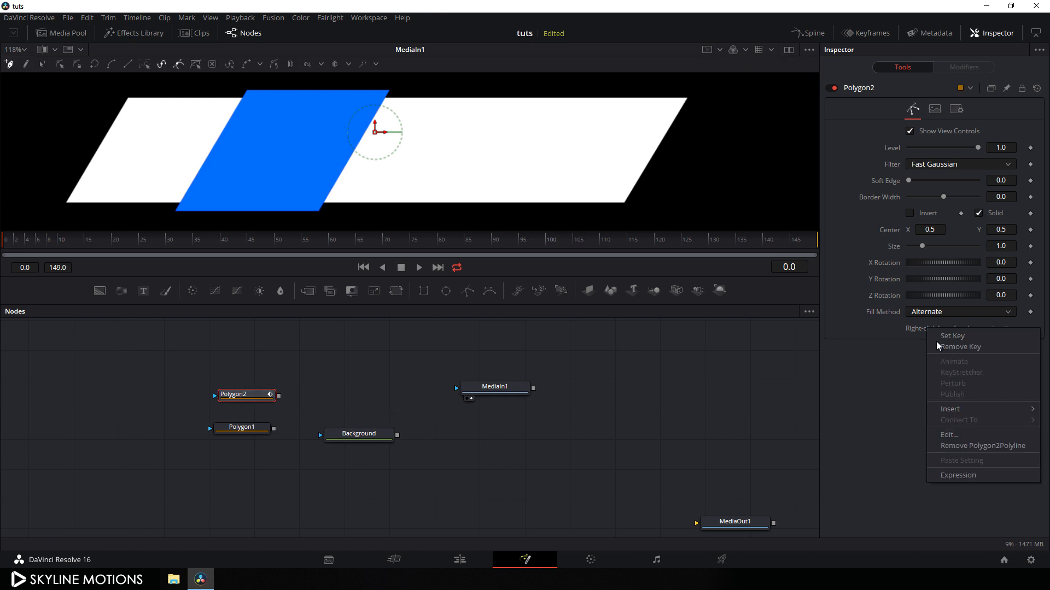
left_click(958, 448)
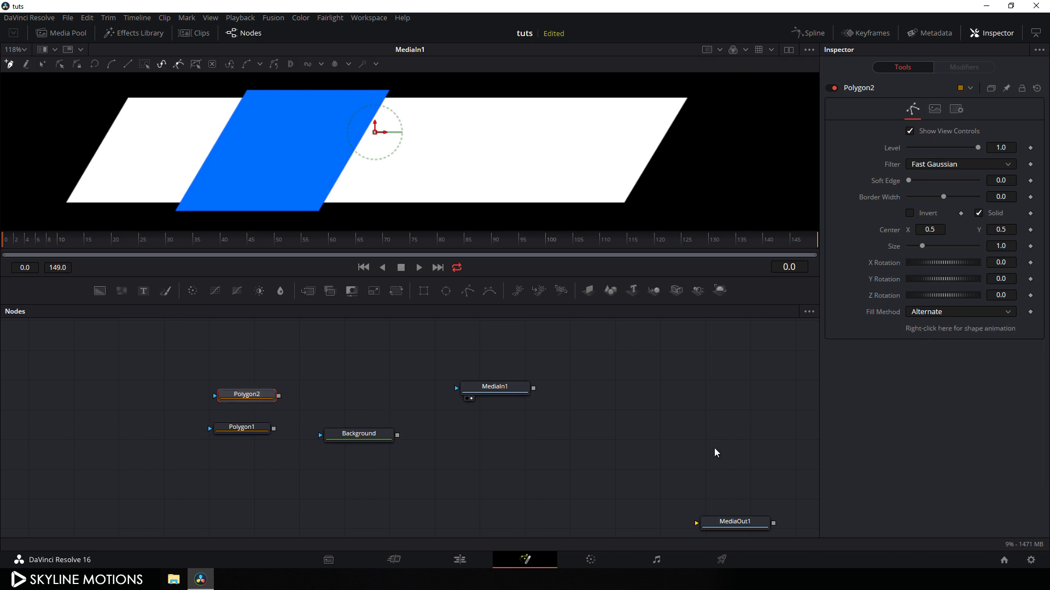
Trace the blue parallelogram of the reference image with a closed Polygon2 shape through its four corners
left_click(246, 89)
left_click(388, 90)
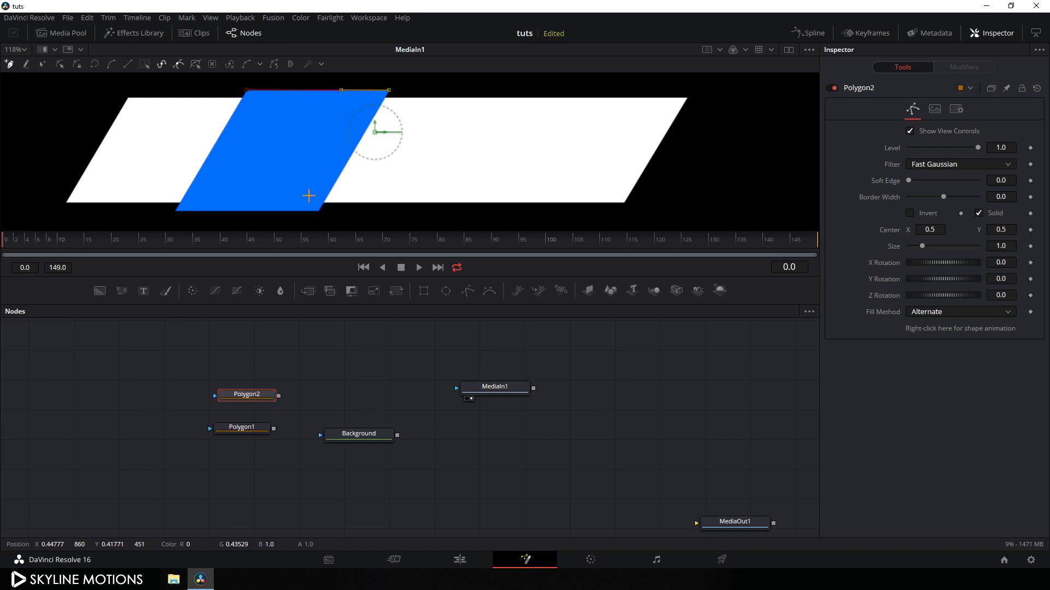
left_click(318, 210)
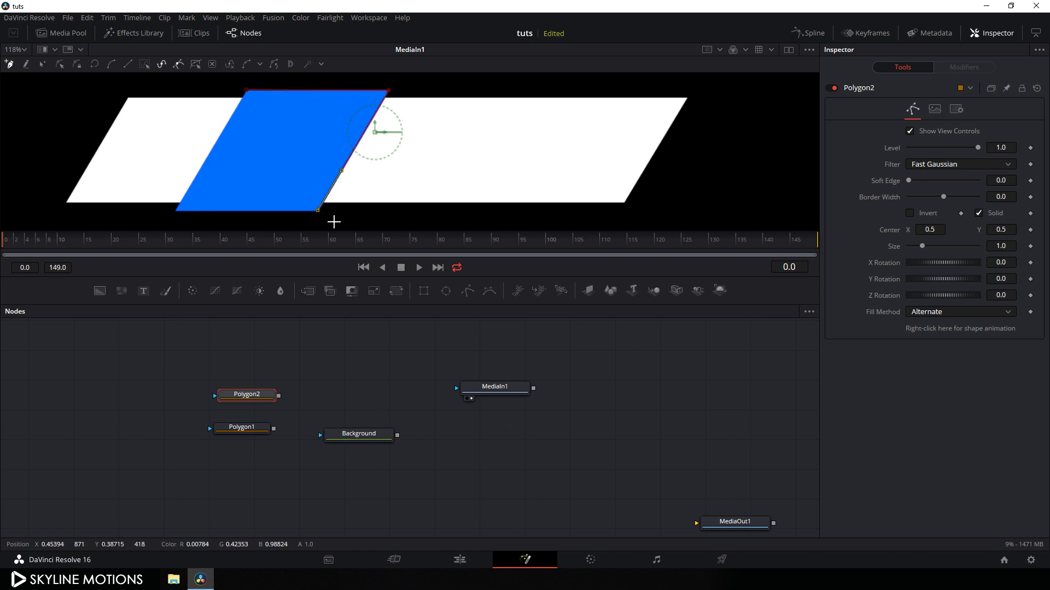
left_click(175, 211)
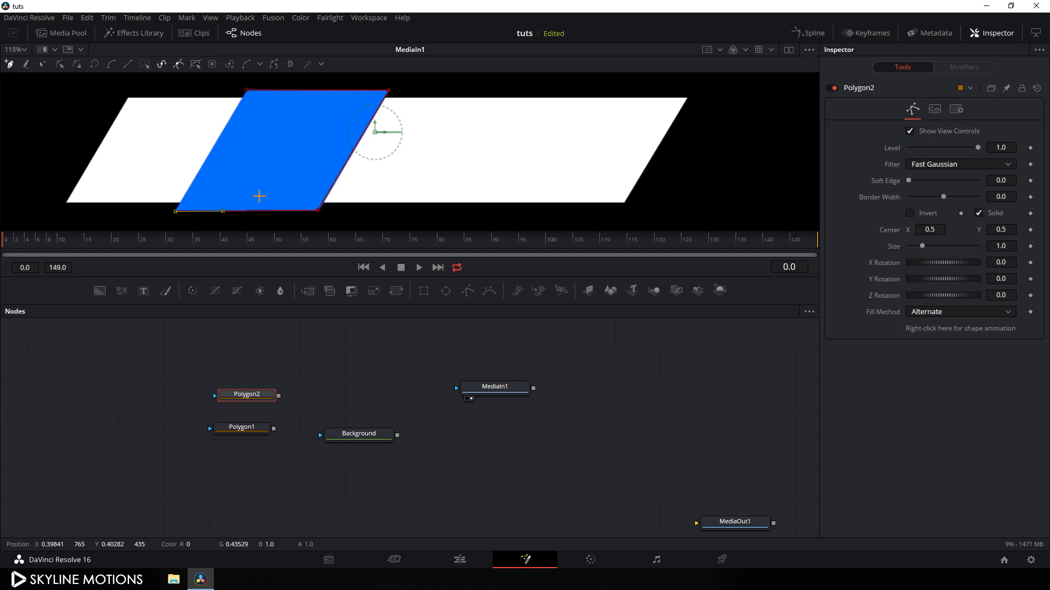
left_click(246, 91)
Delete the MediaIn1 reference node and remove Refrence.jpg from the media pool
left_click_drag(427, 357, 507, 401)
key("Delete")
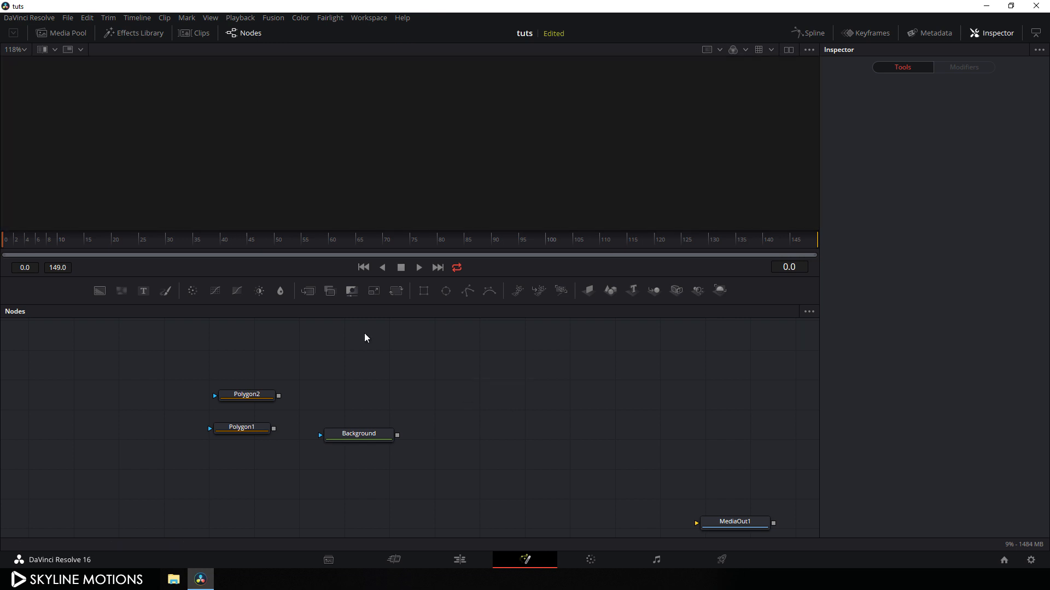
left_click(61, 34)
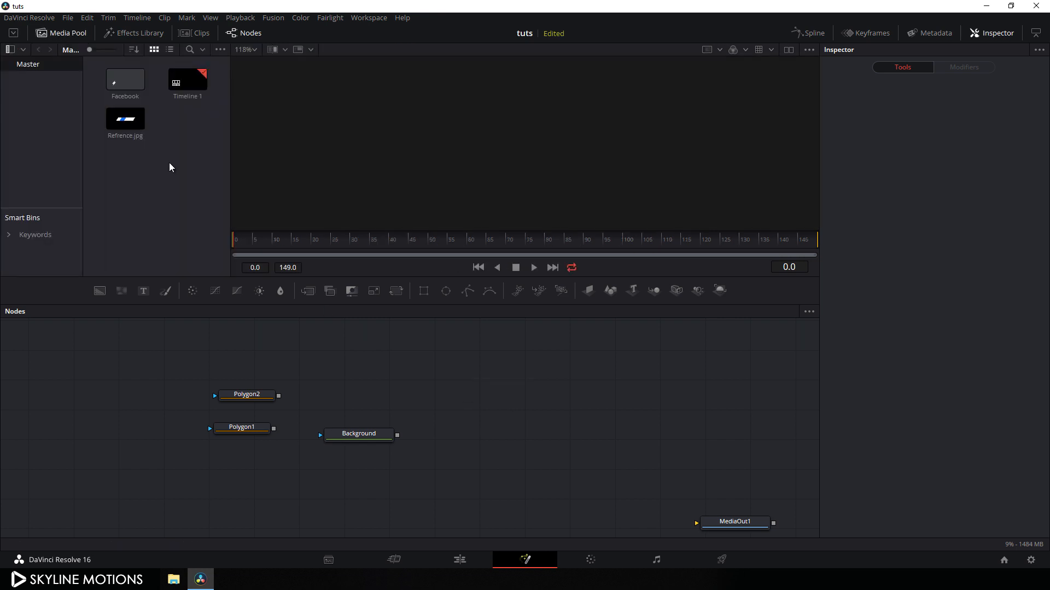
key("Delete")
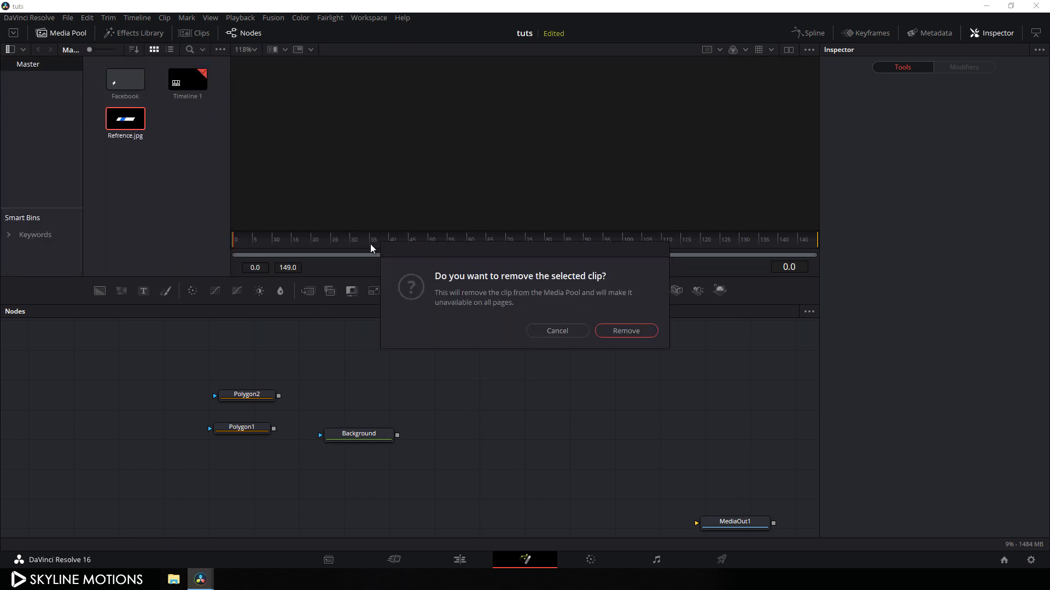
left_click(596, 330)
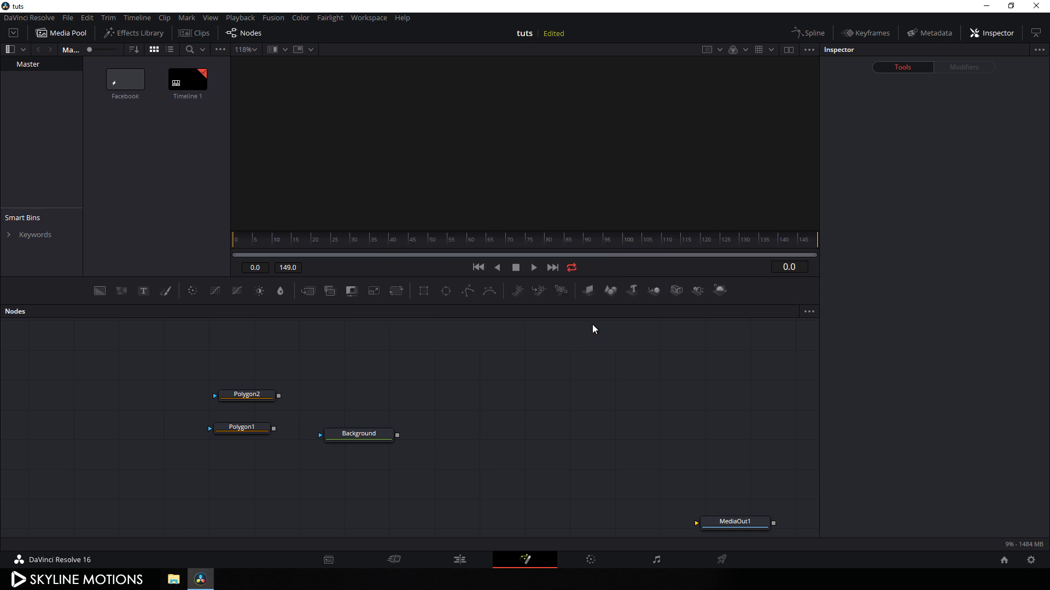
left_click(44, 32)
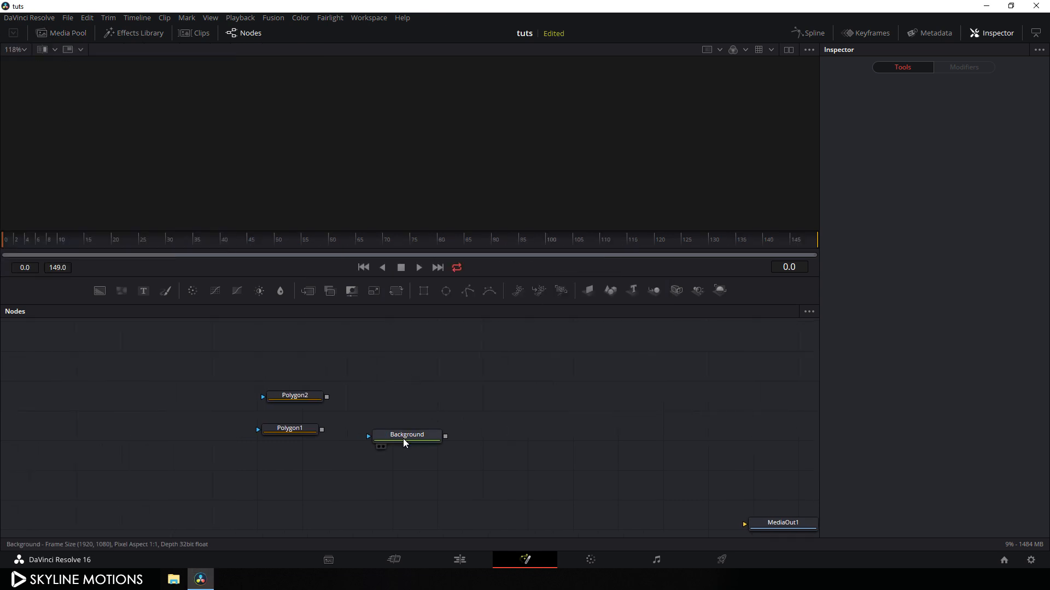
Display the Background node fitted in the viewer and connect Polygon1 to it as its mask
left_click_drag(403, 438, 452, 433)
key("1")
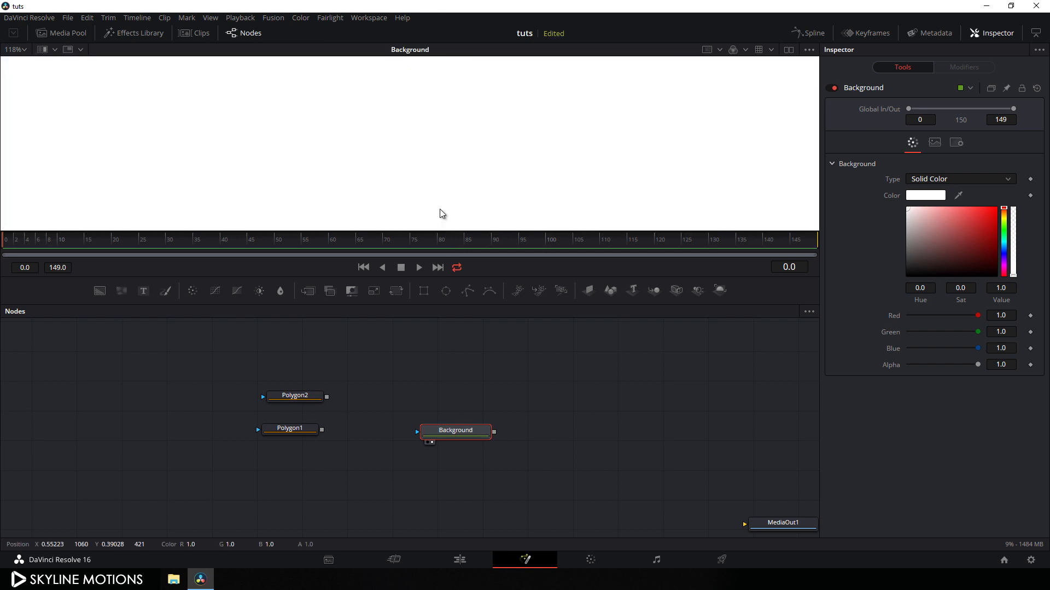
left_click(22, 50)
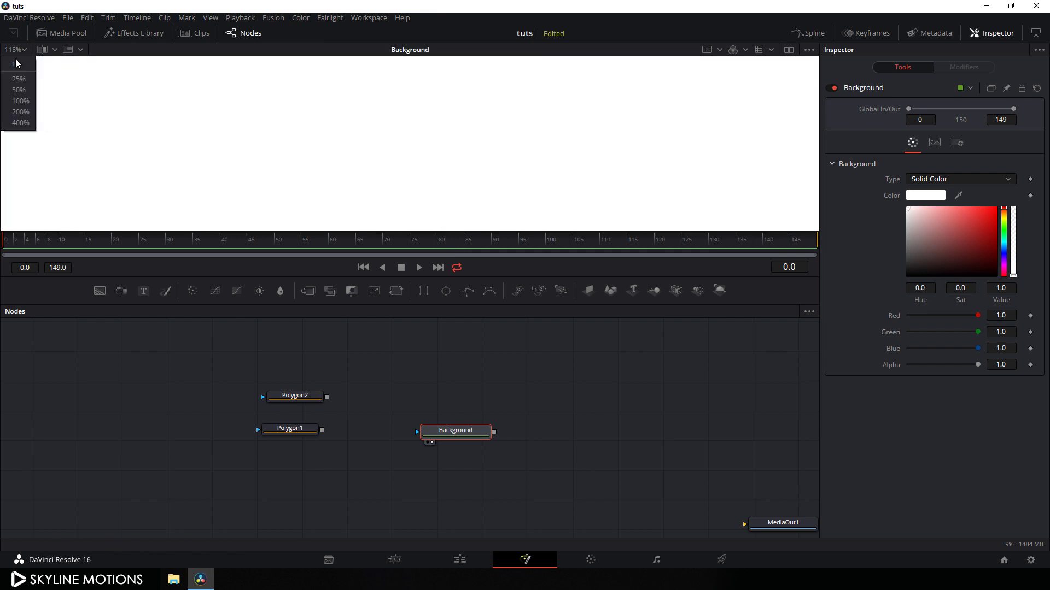
left_click(16, 69)
left_click_drag(316, 434, 463, 458)
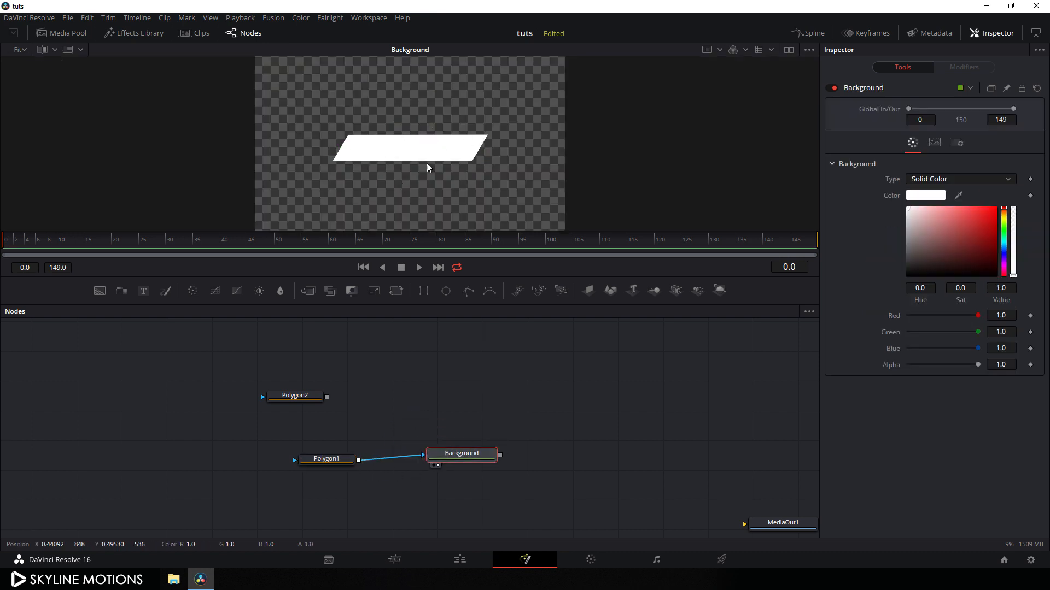
left_click(444, 428)
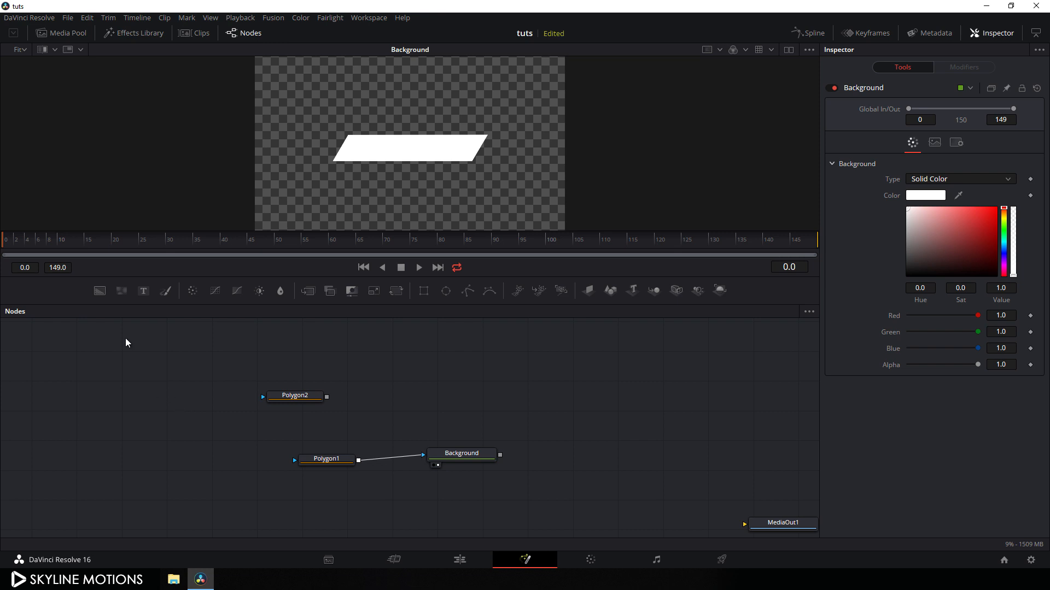
Add a second Background node above the existing one and rename it LogoColor
left_click_drag(100, 290, 467, 405)
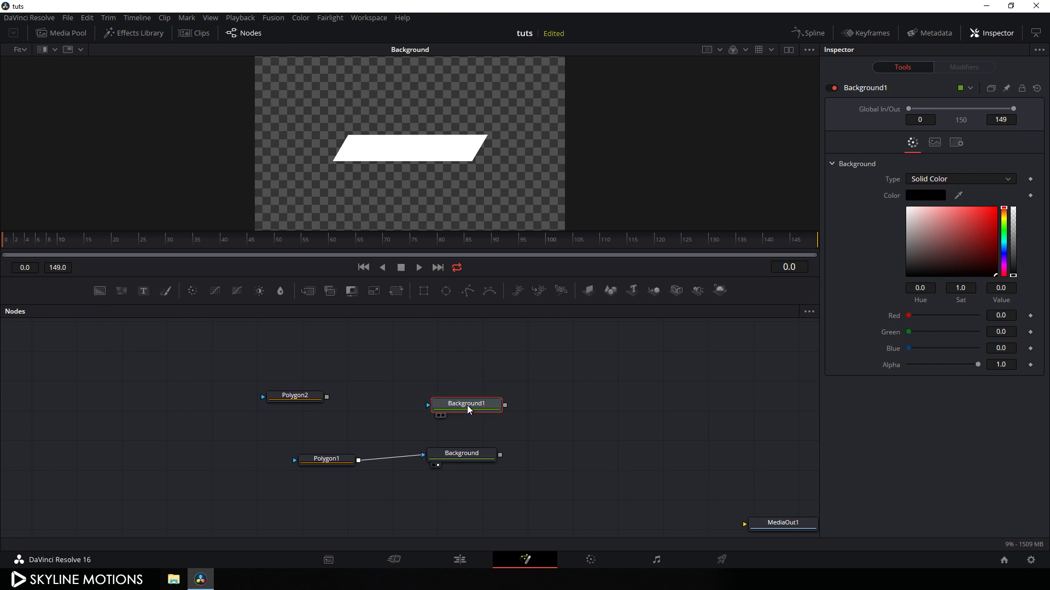
key("F2")
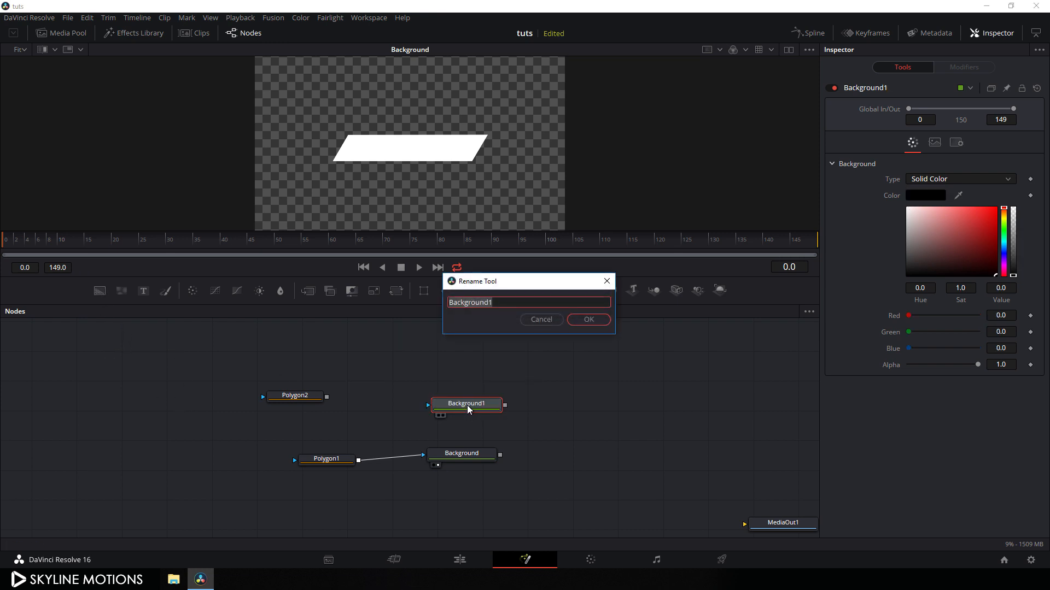
key("BackSpace")
type("LogoColor")
left_click(585, 320)
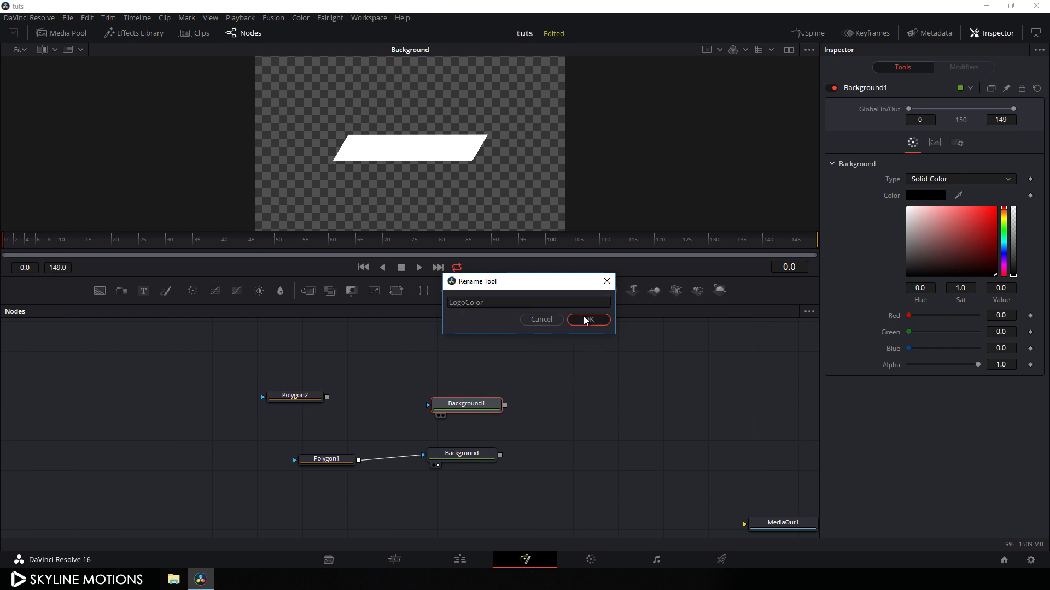
Connect Polygon2 to LogoColor as its mask and set the node graph to arrange tools to grid
left_click_drag(301, 403, 454, 379)
right_click(518, 403)
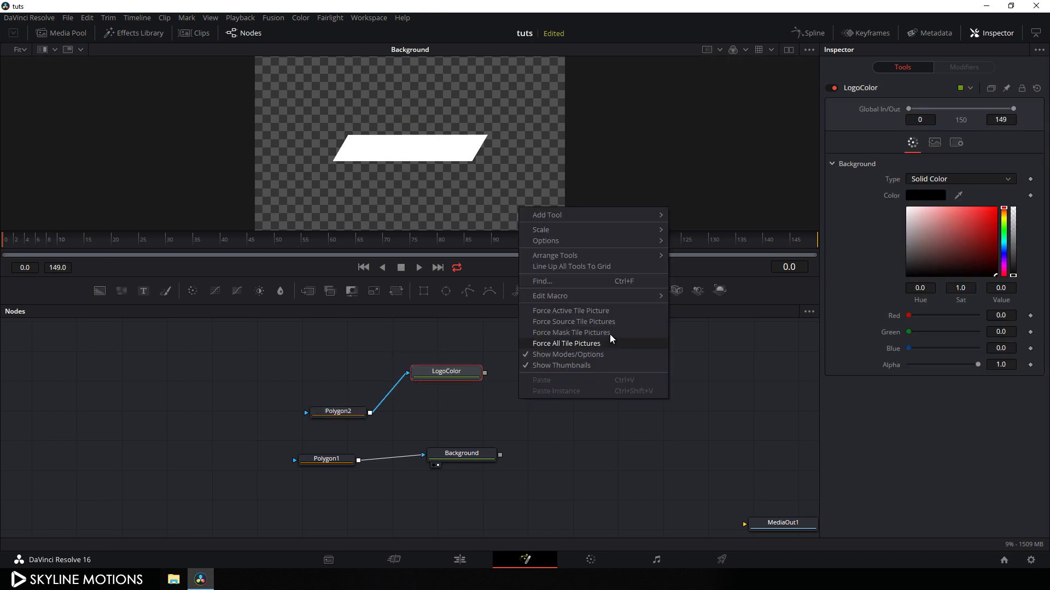
mouse_move(555, 255)
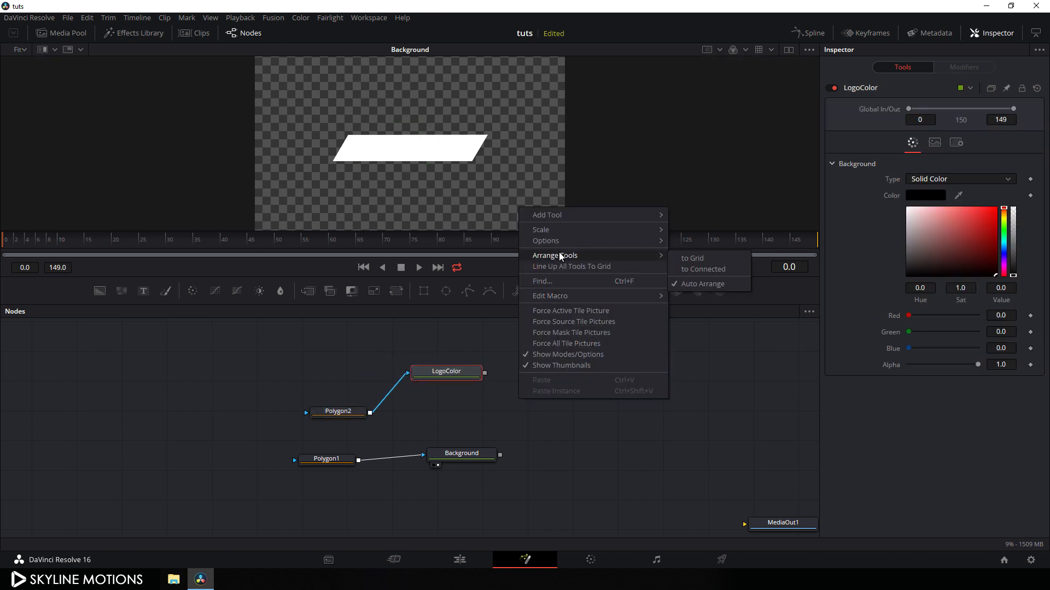
left_click(705, 261)
Line up Polygon2 with LogoColor and Polygon1 with Background in two rows, and display LogoColor in the viewer
mouse_move(443, 376)
left_mouse_down()
mouse_move(452, 416)
mouse_move(447, 387)
left_mouse_up()
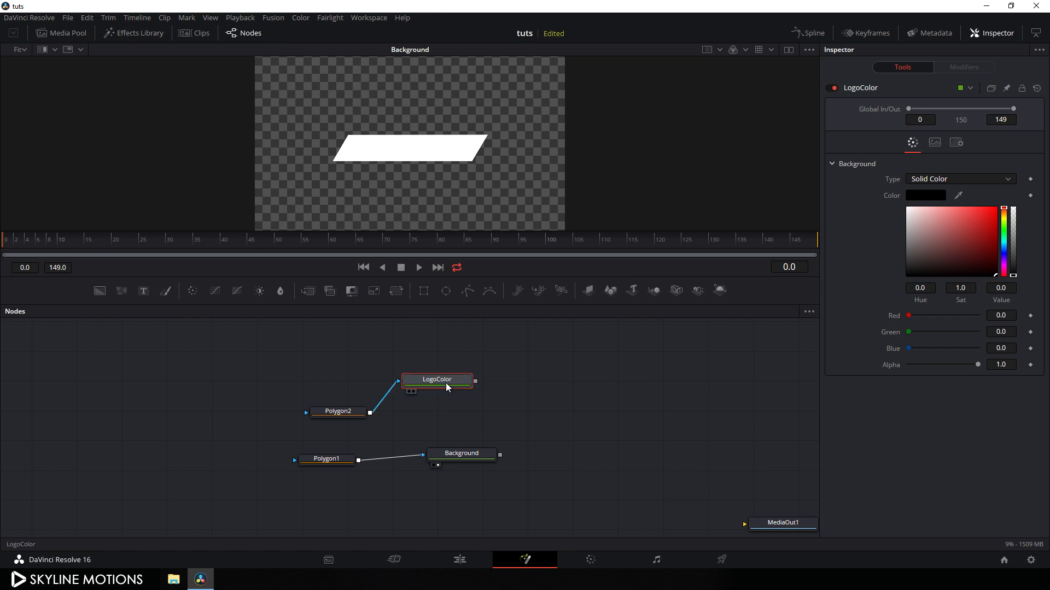
left_click_drag(340, 406, 340, 375)
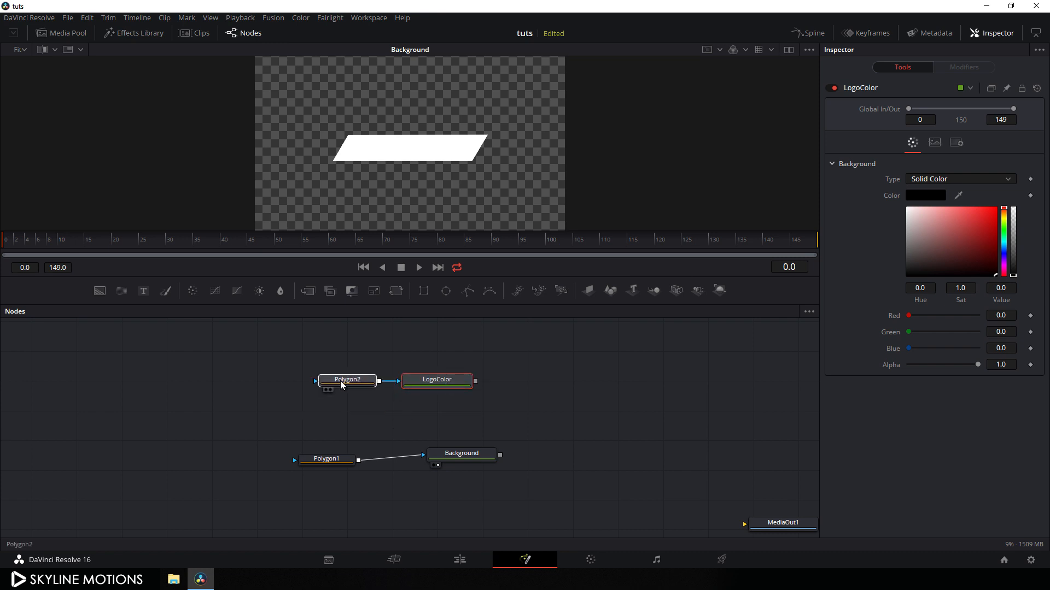
left_click(330, 464)
left_click_drag(330, 464, 351, 474)
left_click_drag(463, 464, 438, 480)
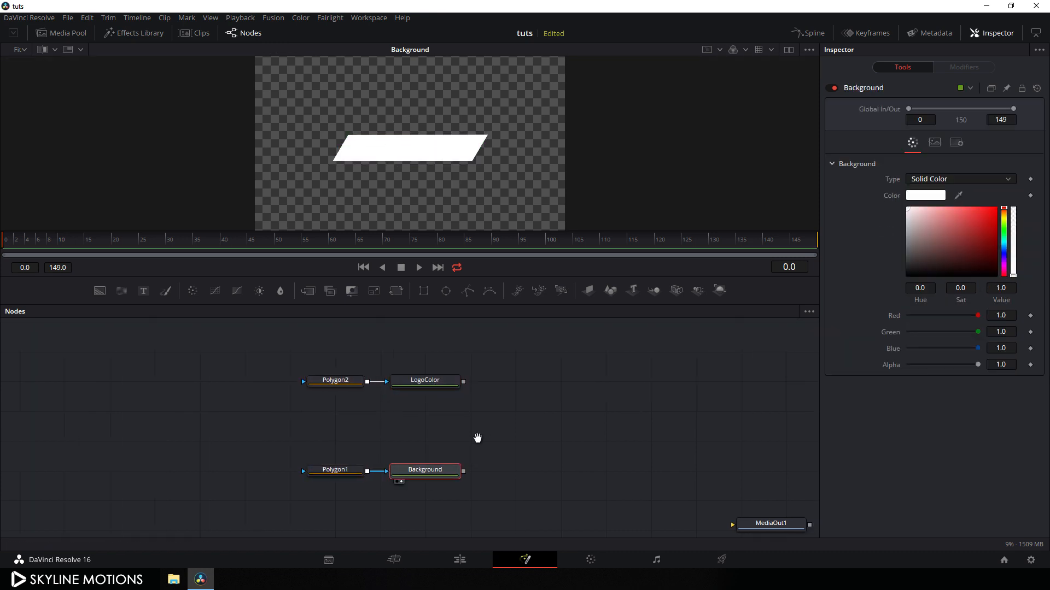
left_click_drag(421, 382, 416, 158)
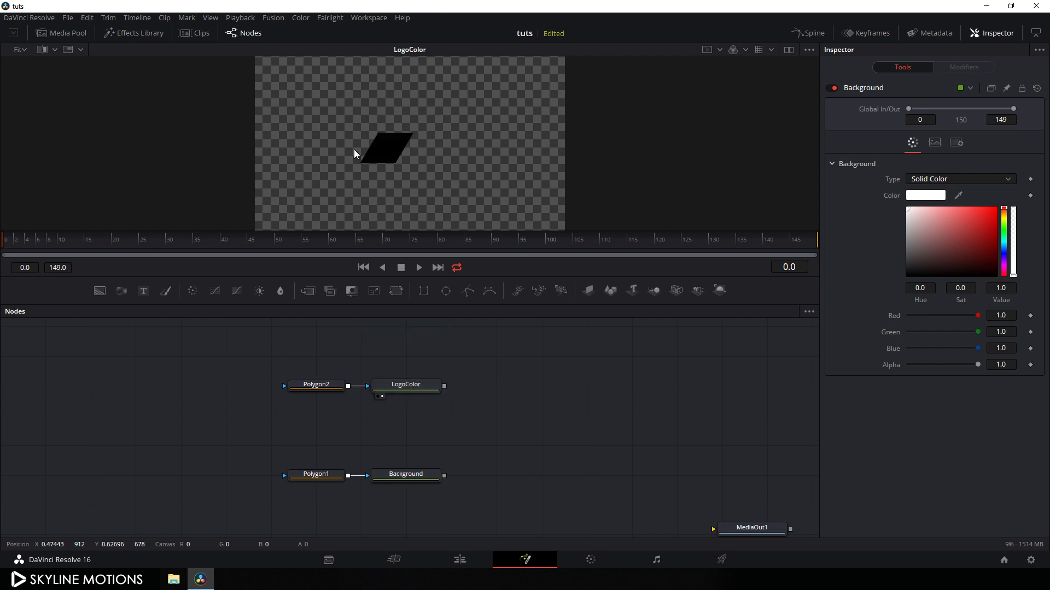
left_click_drag(467, 379, 460, 390)
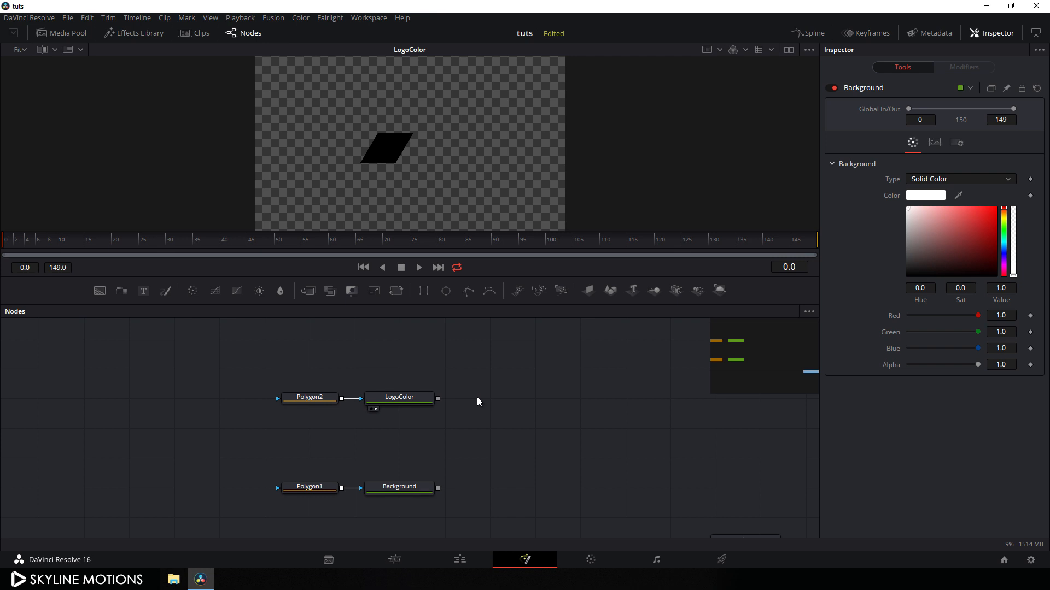
Import the Facebook logo image from the Insta folder into the media pool
left_click(67, 37)
right_click(93, 140)
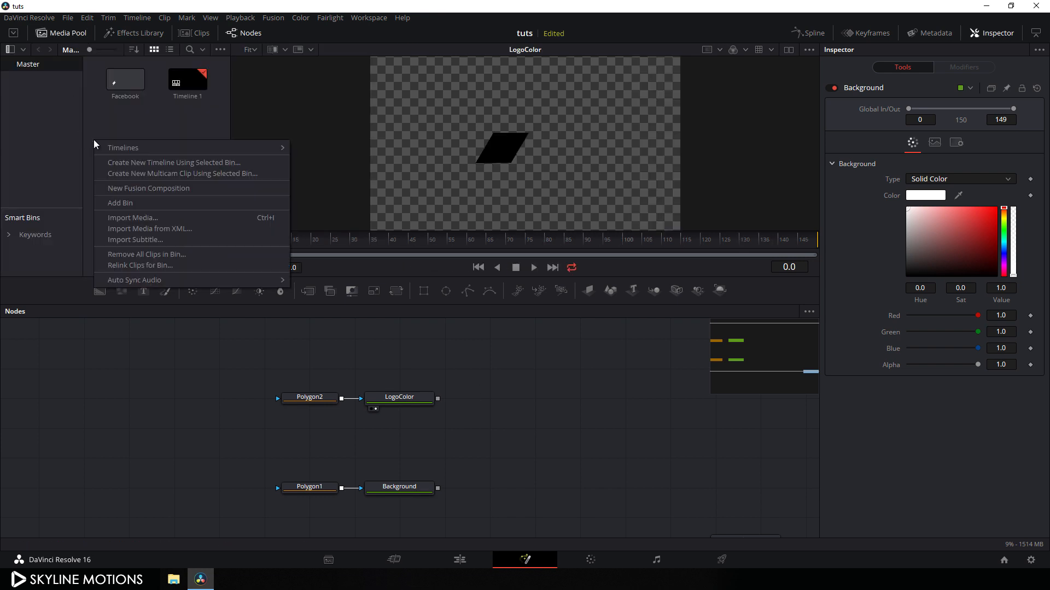
left_click(135, 218)
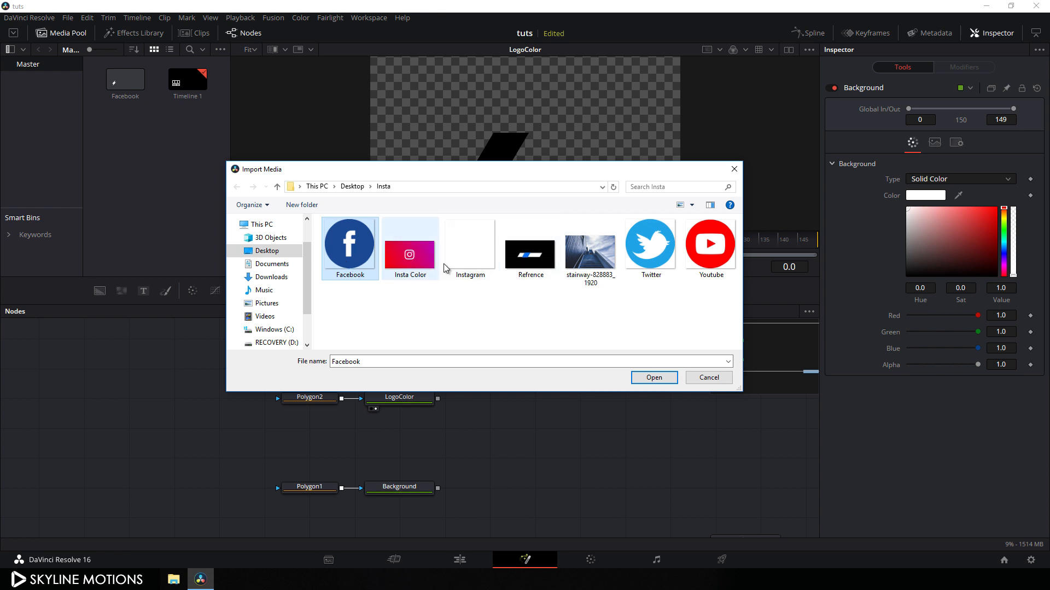
left_click(642, 379)
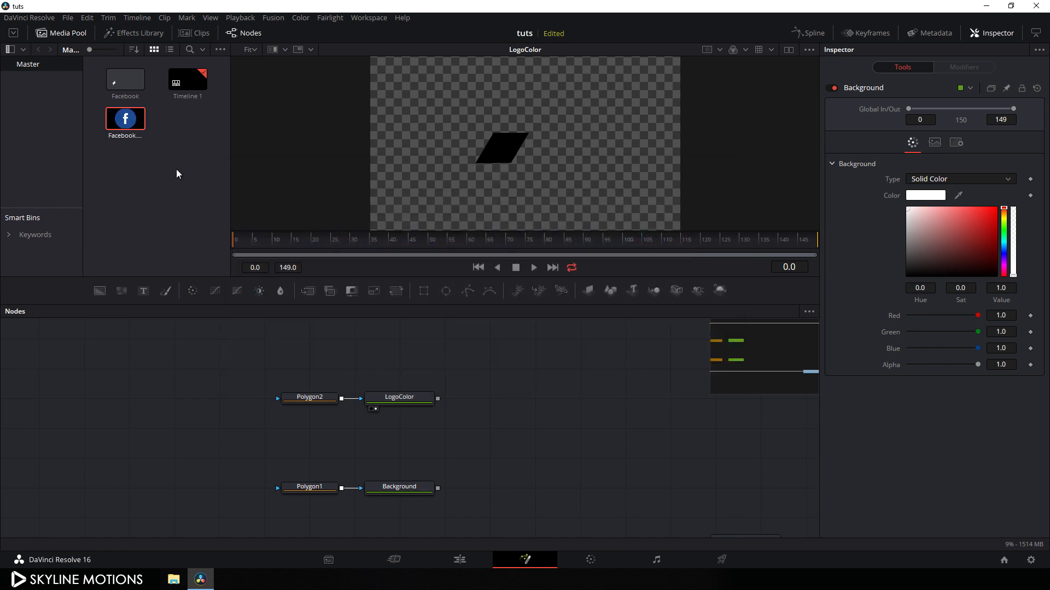
left_click(145, 209)
Add the Facebook.png clip to the node graph, rename its node FB and place it above Polygon2
left_click_drag(125, 120, 379, 370)
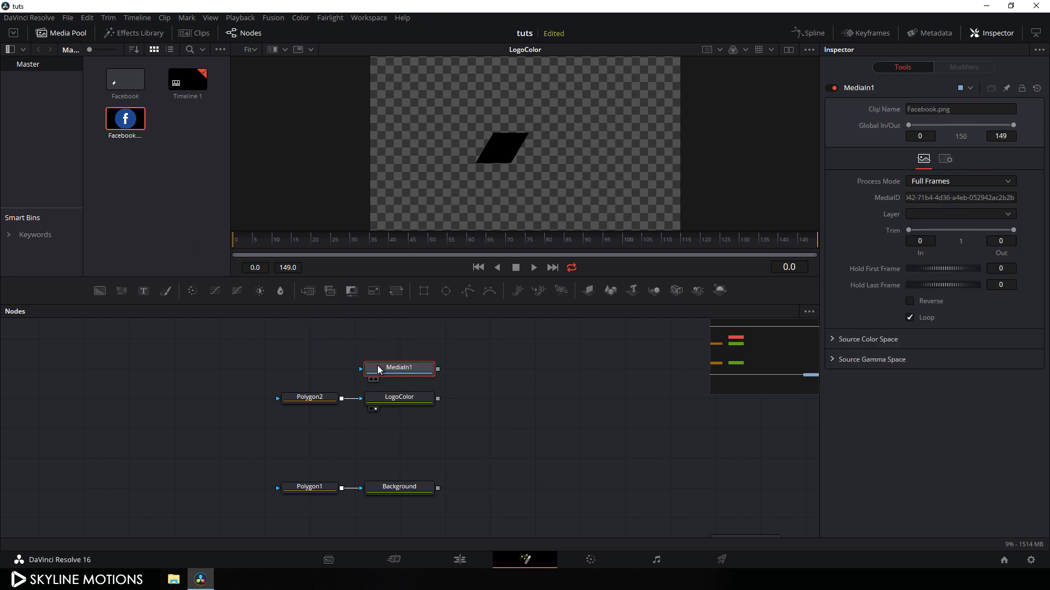
key("F2")
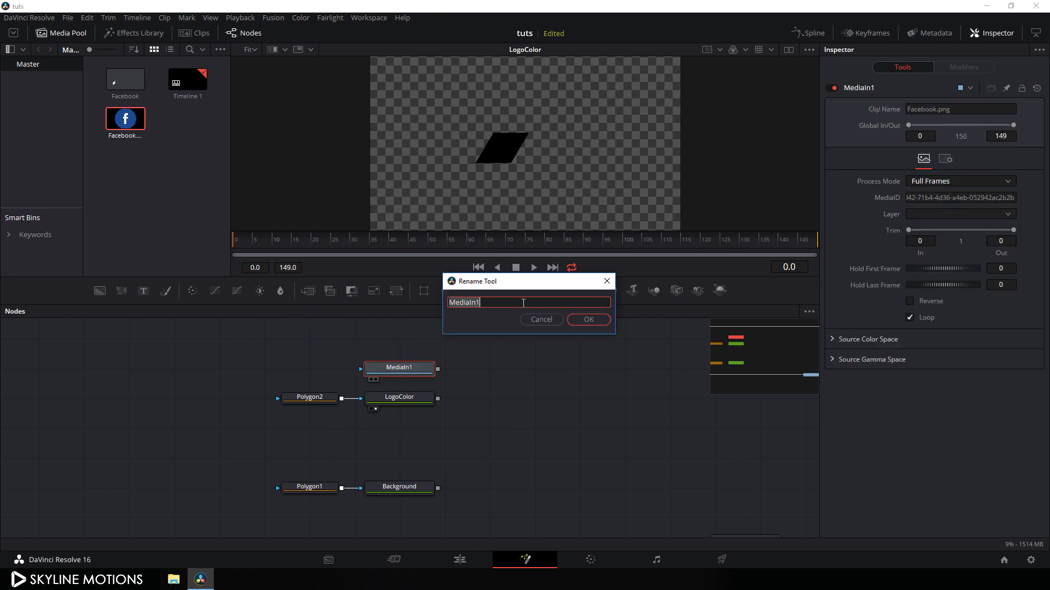
key("BackSpace")
key("Return")
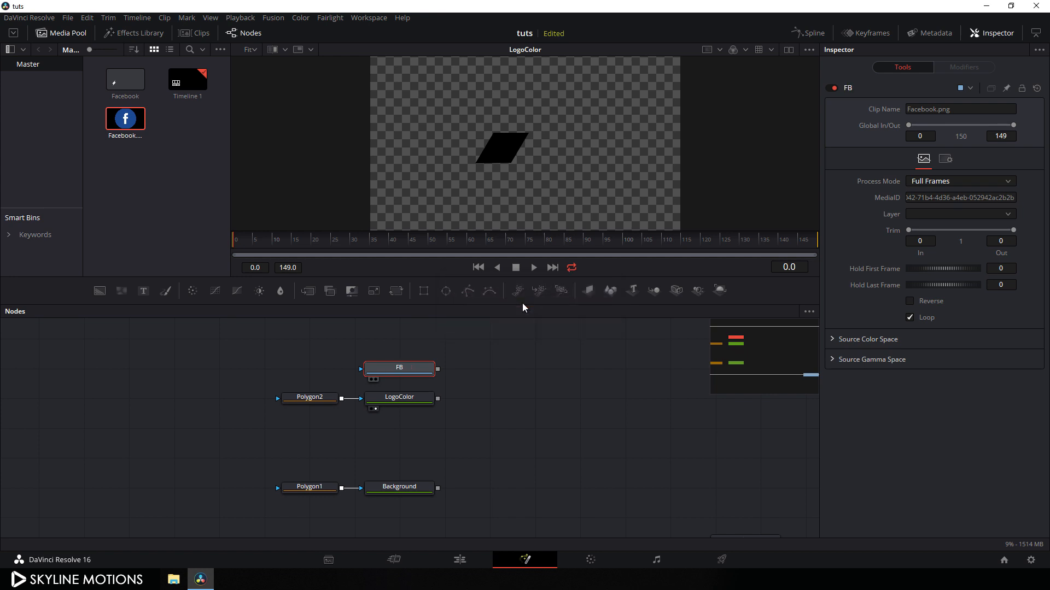
left_click_drag(399, 373, 311, 370)
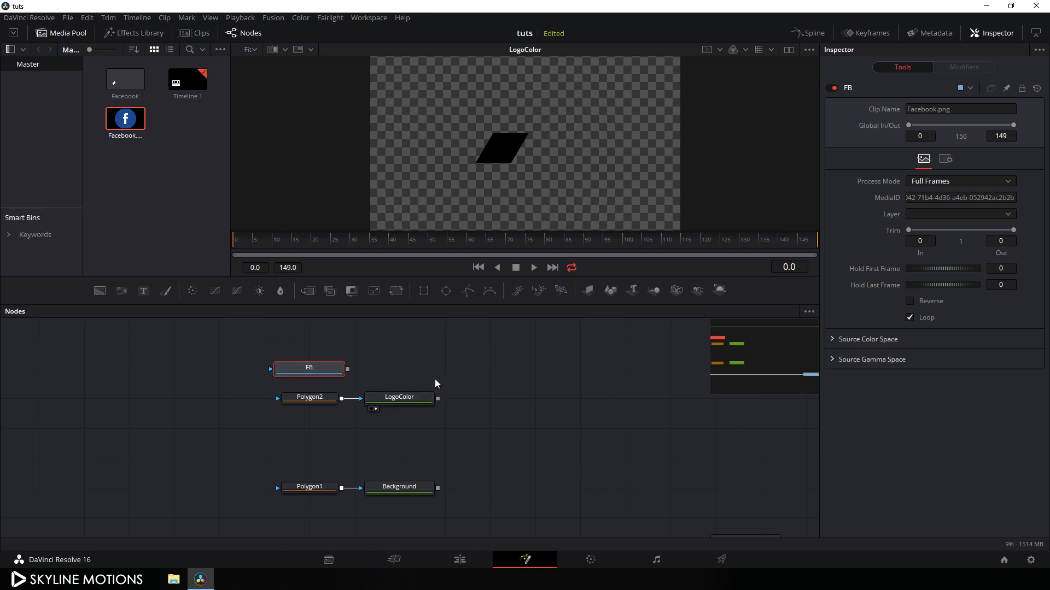
left_click(427, 366)
left_click(77, 36)
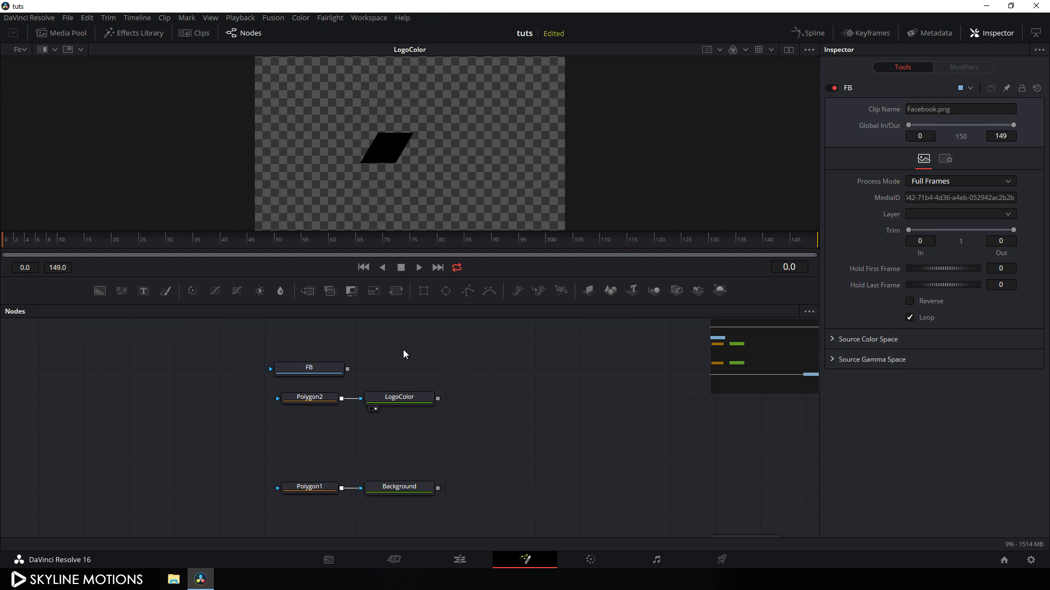
Add a Merge node above LogoColor with LogoColor as background and FB as foreground, and display it in the viewer
left_click_drag(308, 291, 444, 374)
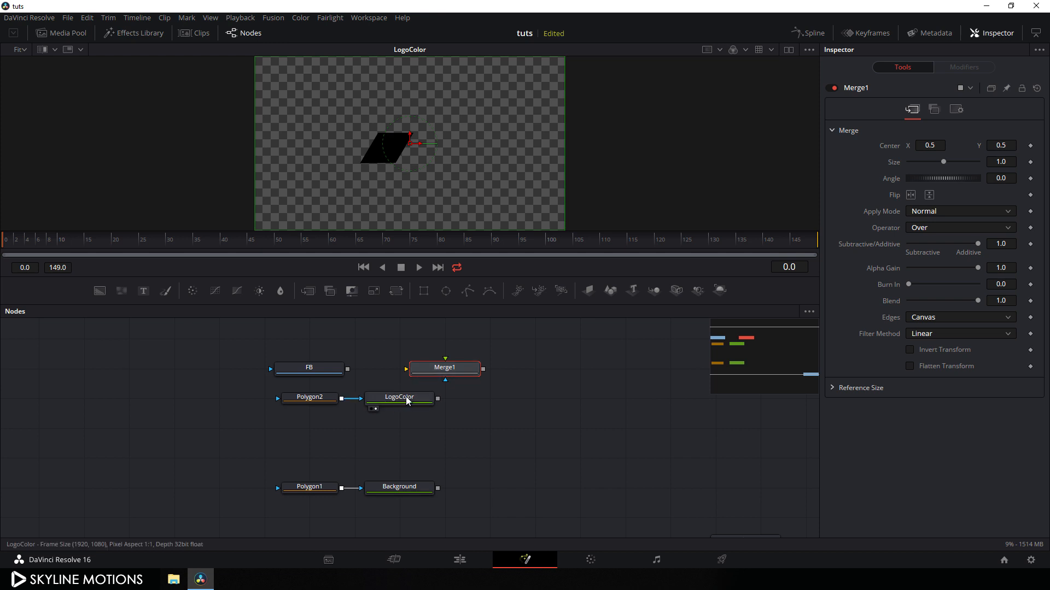
left_click_drag(404, 372, 394, 401)
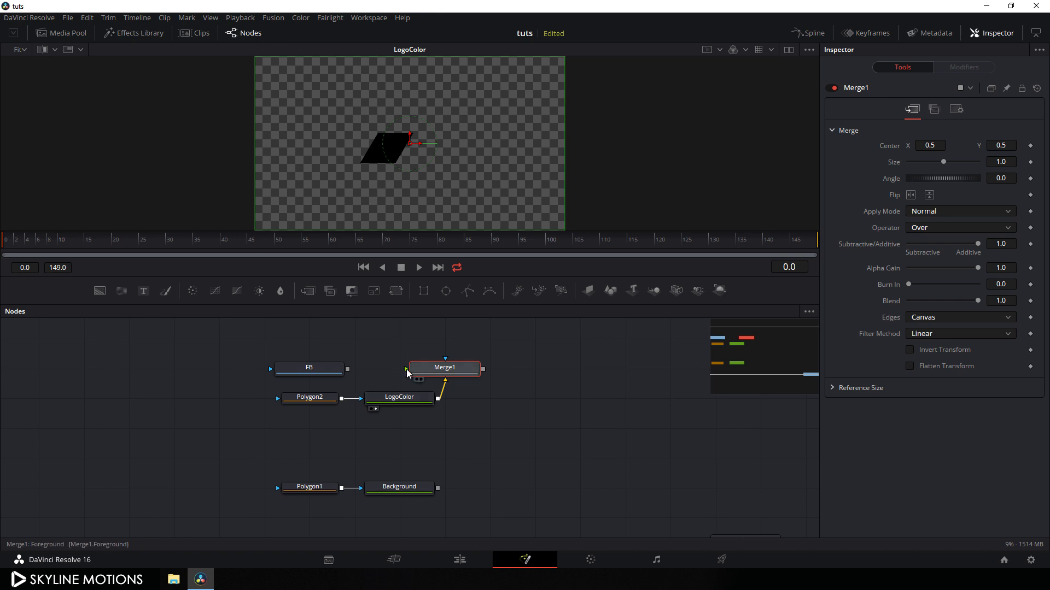
left_click_drag(349, 354, 347, 370)
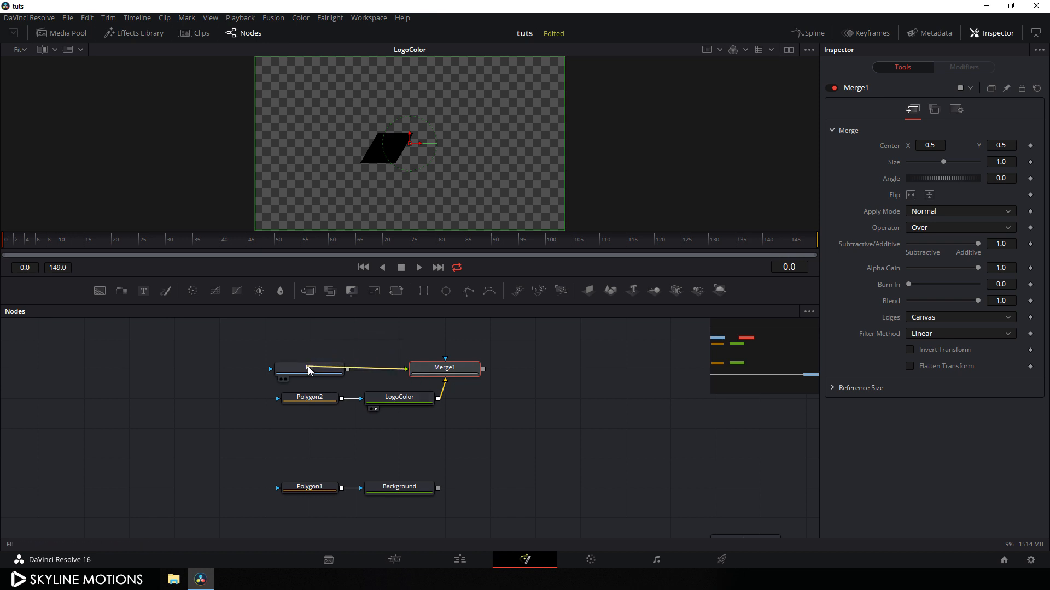
left_click_drag(415, 374, 370, 373)
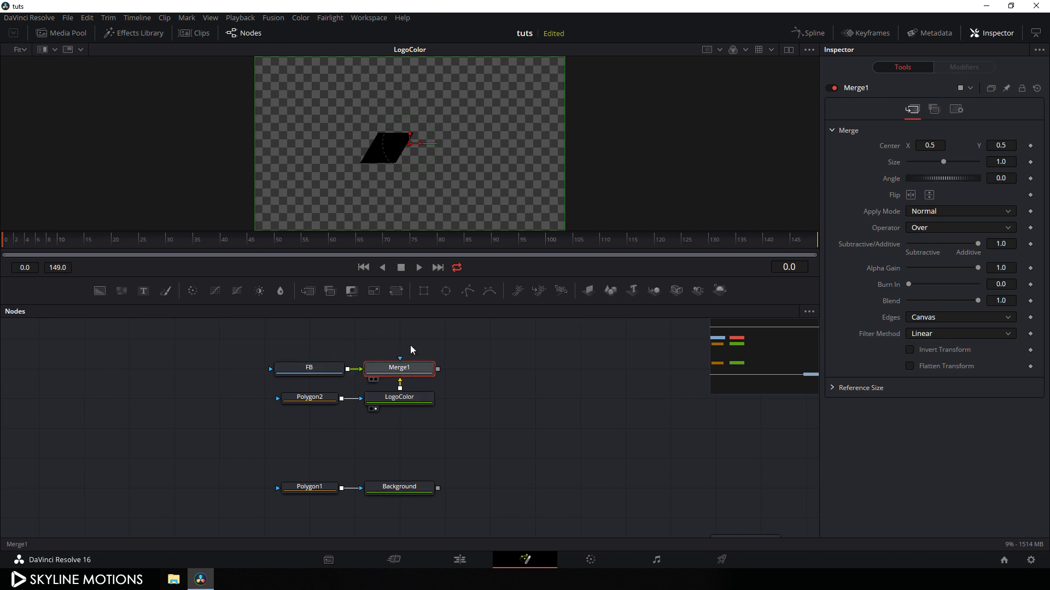
key("1")
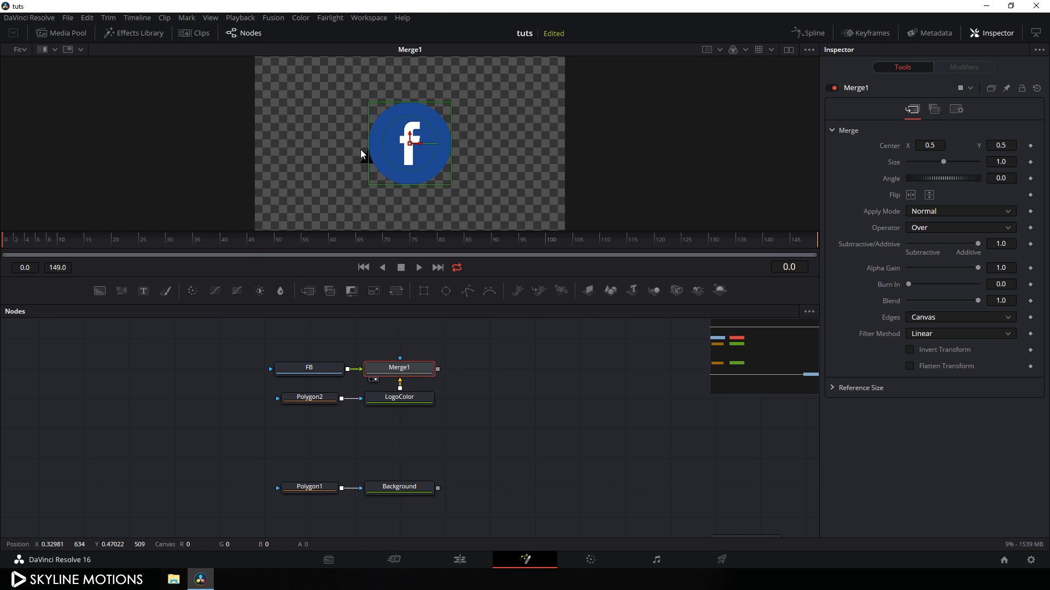
Move the FB node away from Merge1 and insert a Transform node between them
scroll(369, 157, "up", 1)
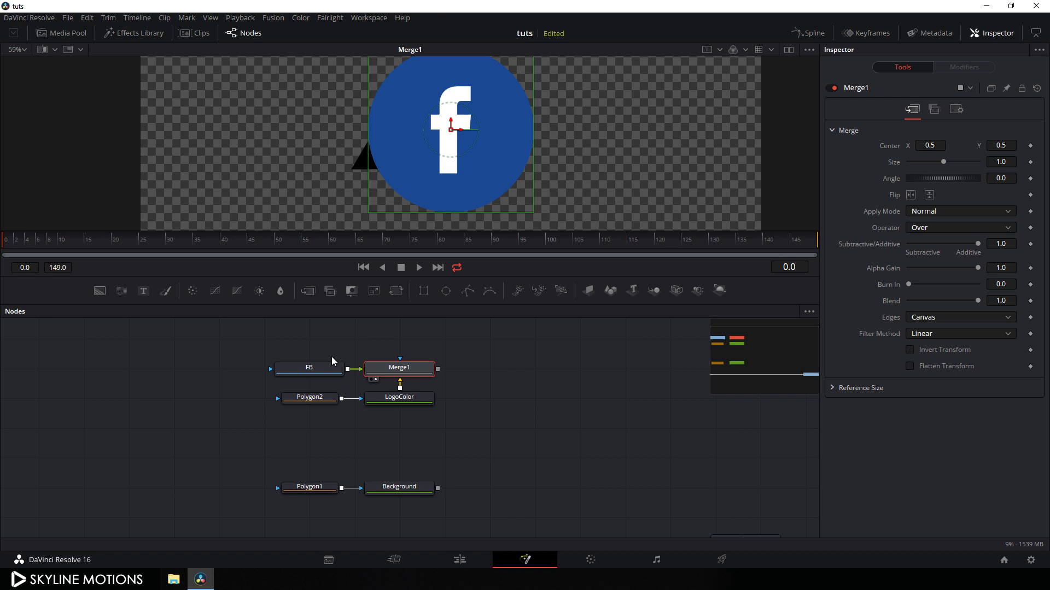
left_click_drag(328, 370, 241, 375)
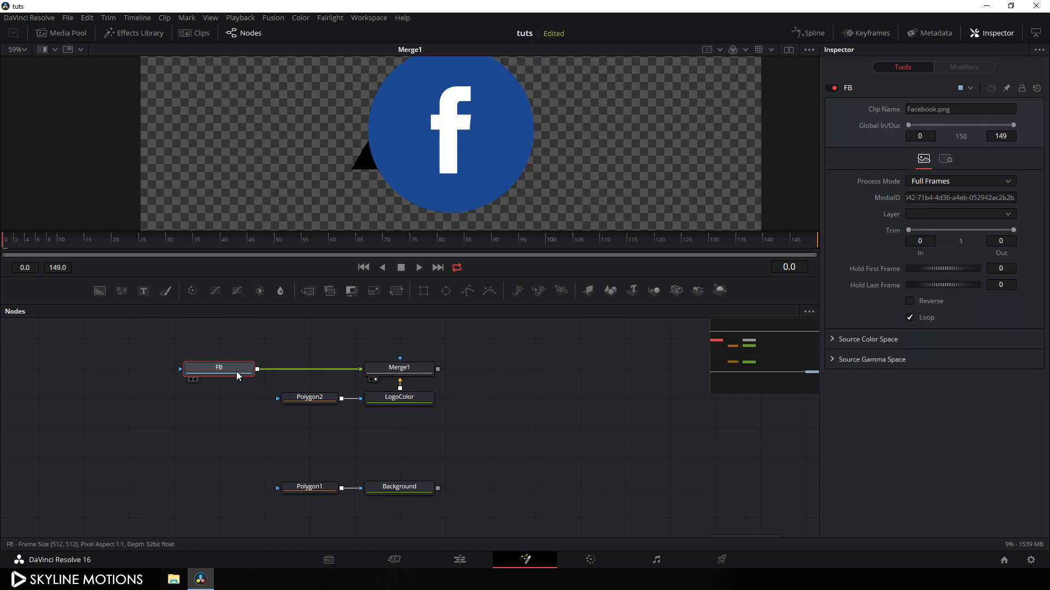
left_click(396, 292)
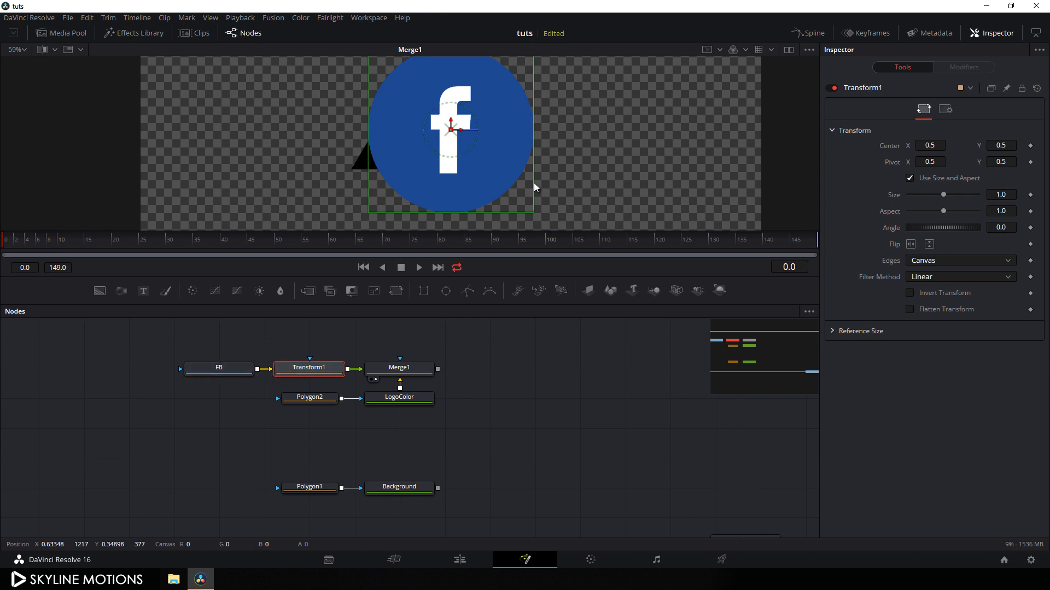
Scale the Facebook logo down to about 0.335 and place it on the black slanted panel at about X 0.219, Y 0.447
left_click_drag(534, 182, 477, 159)
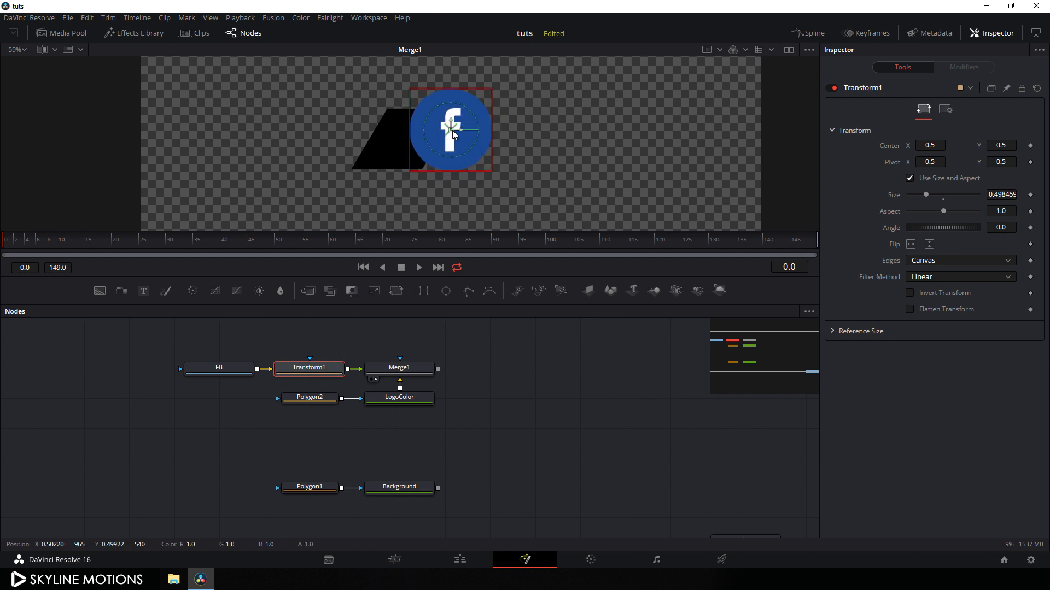
left_click_drag(447, 134, 468, 164)
scroll(430, 156, "up", 5)
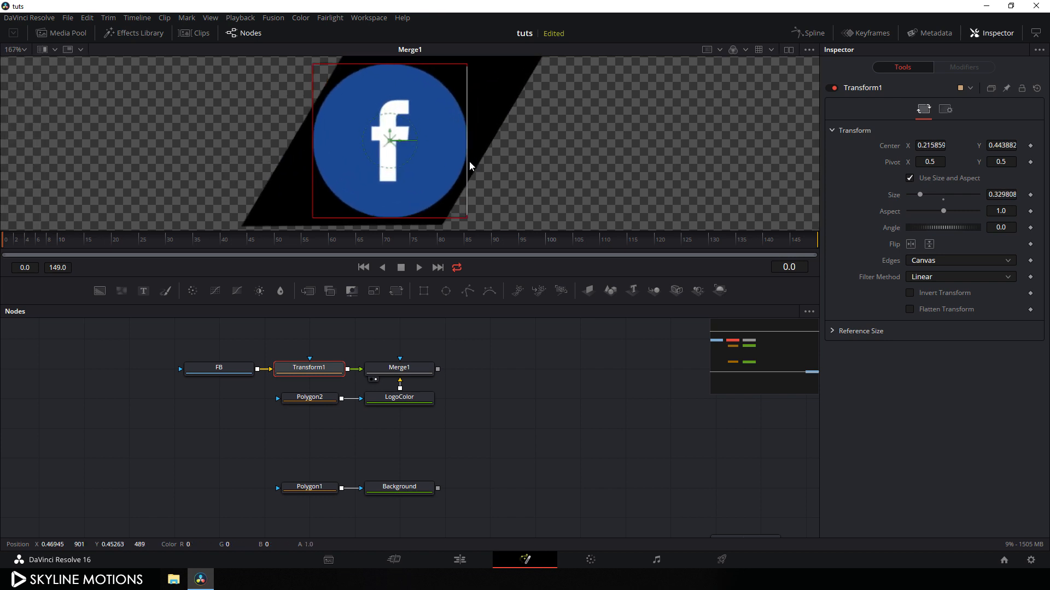
left_click_drag(402, 140, 406, 141)
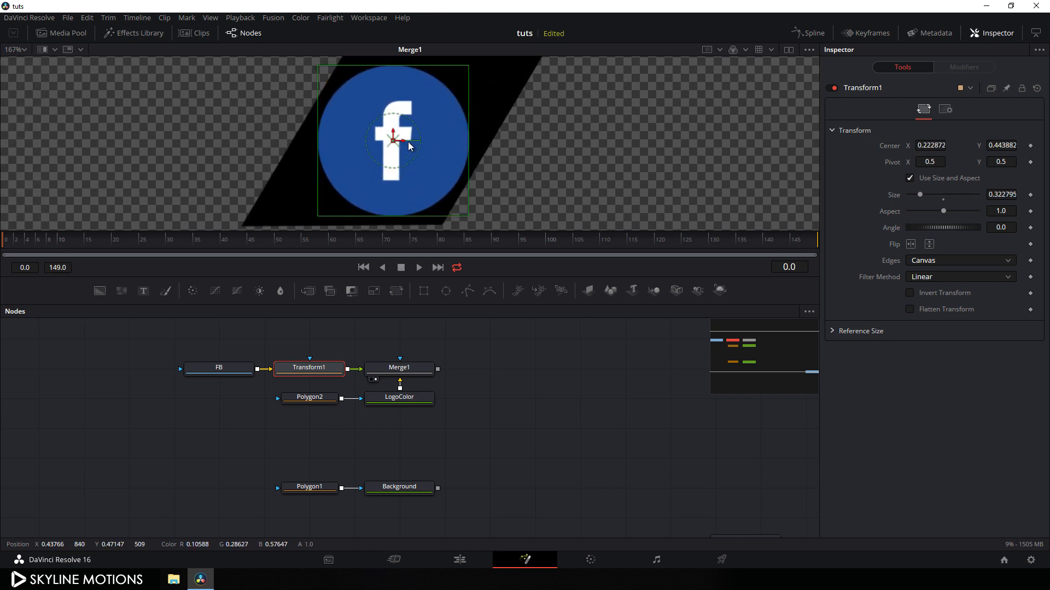
key("ctrl+z")
scroll(416, 145, "down", 2)
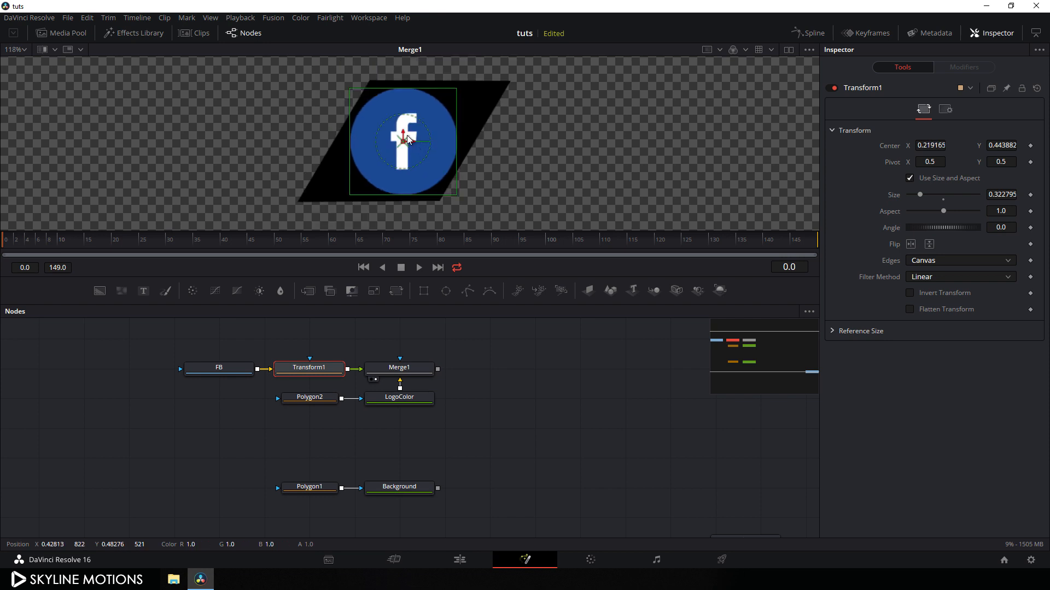
left_click_drag(402, 134, 403, 131)
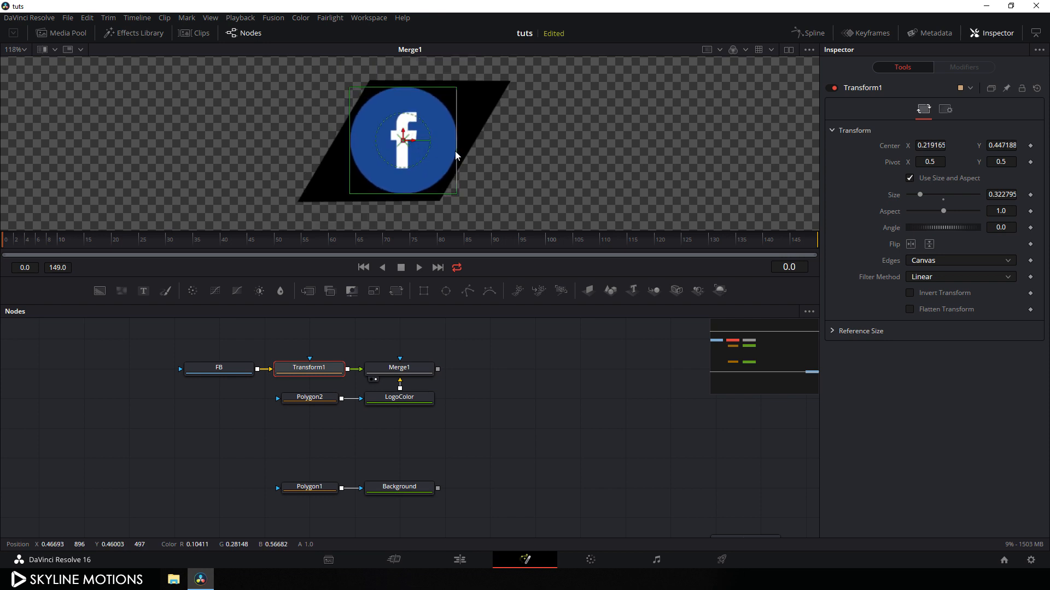
left_click_drag(457, 155, 459, 156)
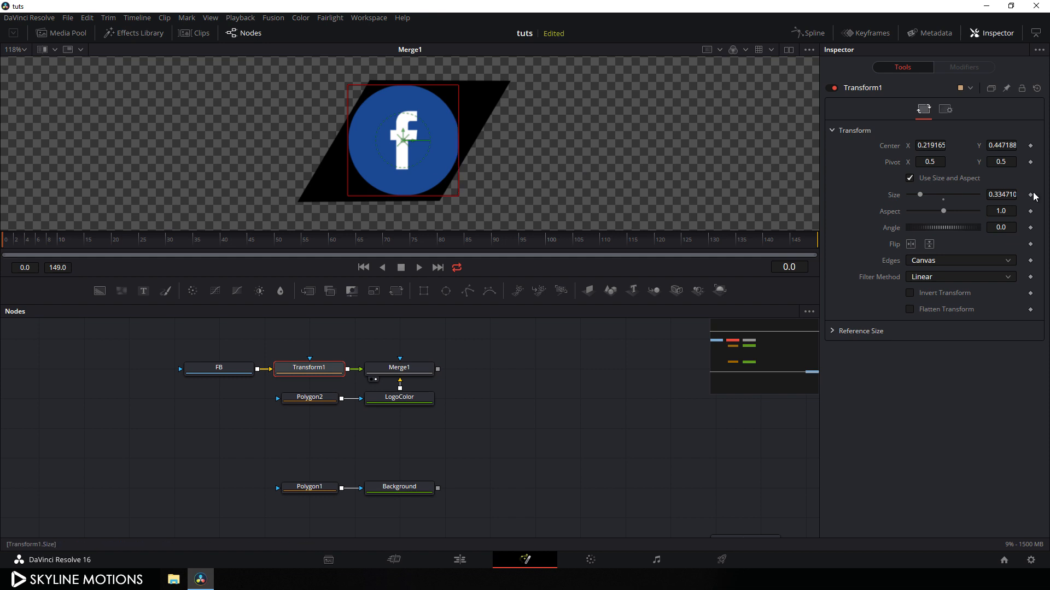
Try a size of 0.35 for the logo's Transform node, and settle on 0.33
left_click(1001, 195)
type("0.35")
key("Tab")
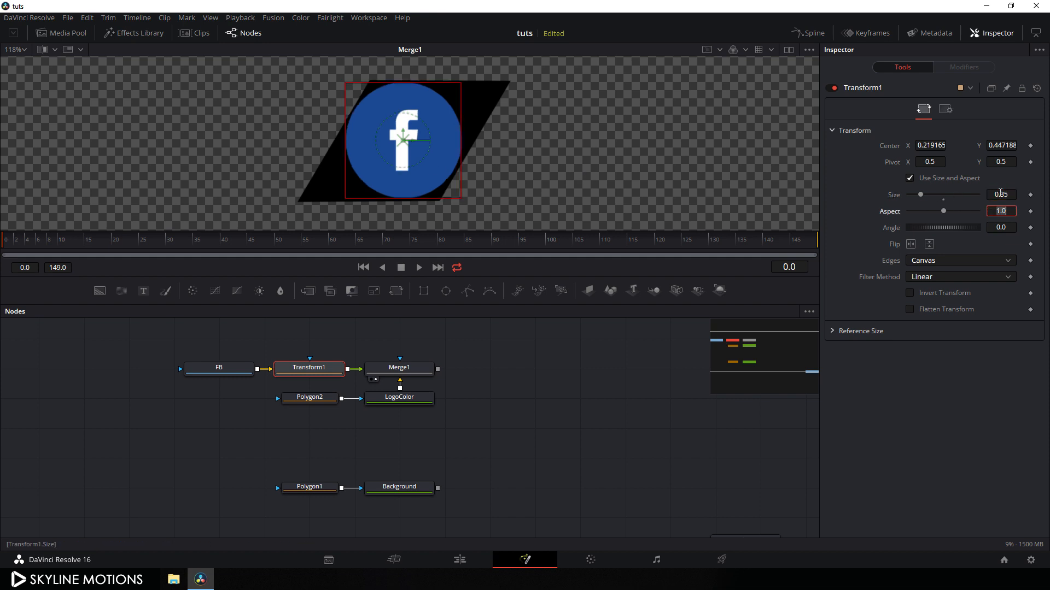
left_click(1001, 194)
key("BackSpace")
type("3")
key("Tab")
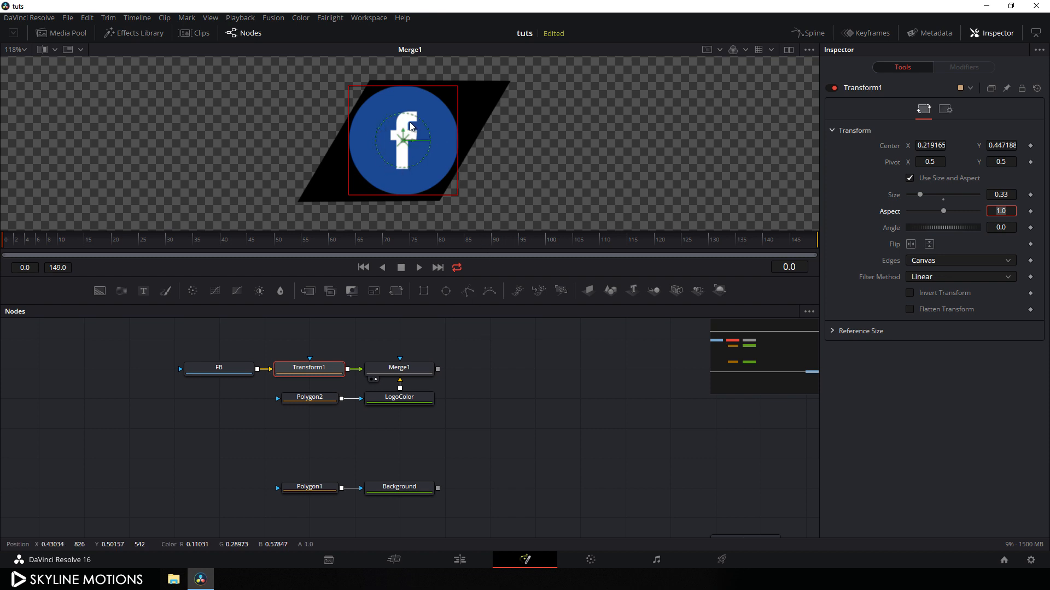
Animate the Size and Angle of Transform1 with keyframes at frame 30
left_click(160, 244)
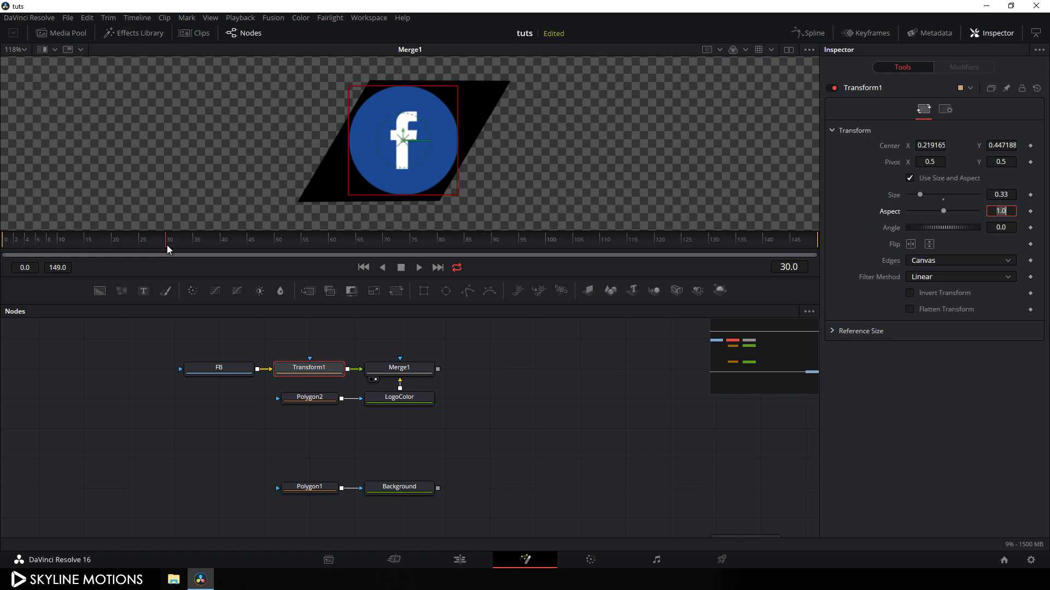
left_click(303, 370)
right_click(901, 201)
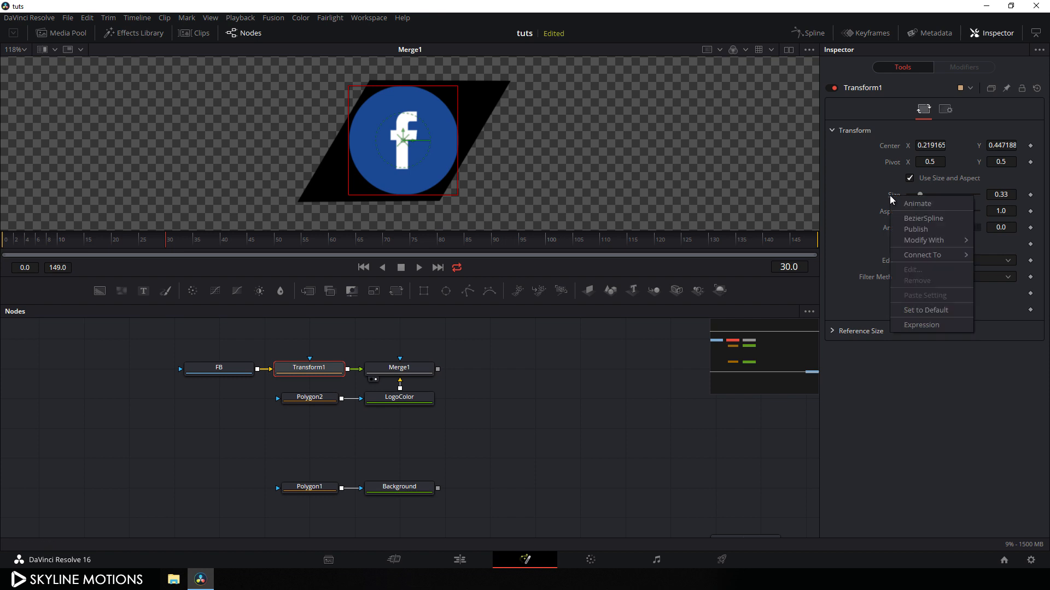
left_click(903, 203)
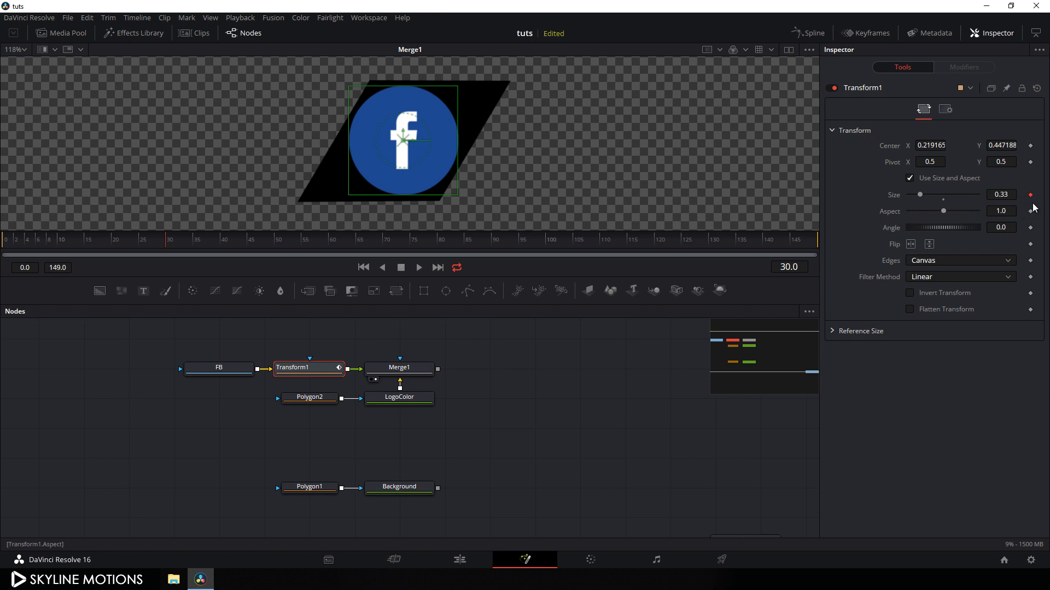
right_click(890, 228)
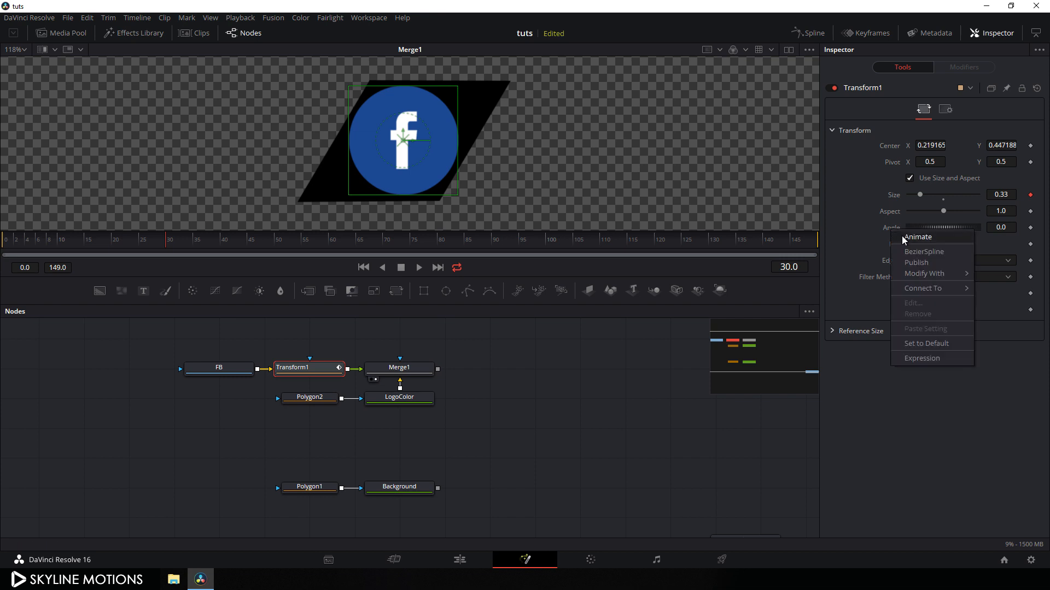
left_click(904, 236)
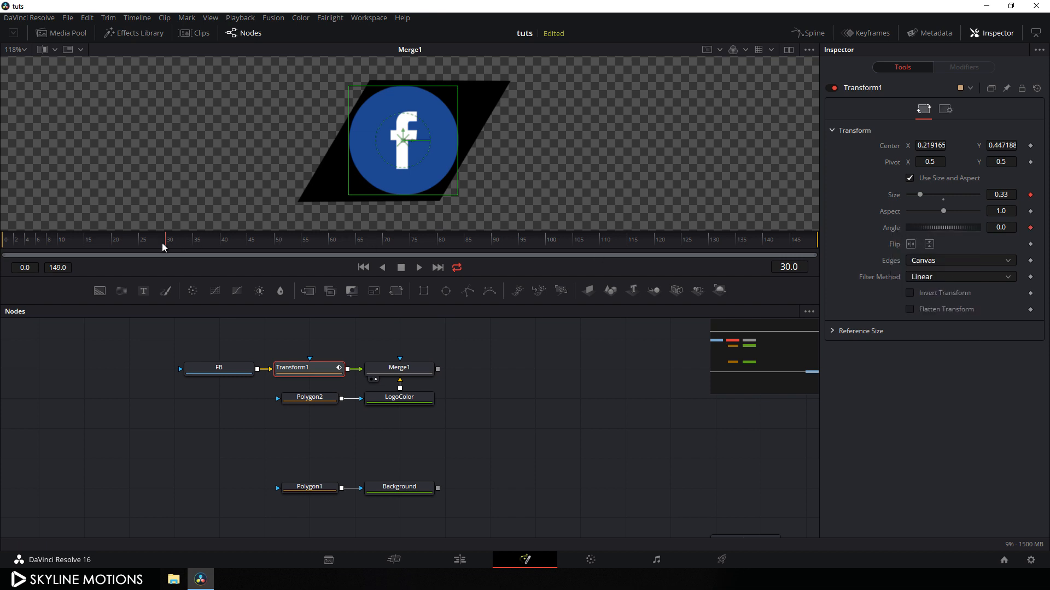
Keyframe Transform1 at frame 0 with an angle of -90 and a size of 0, and scrub through the animation
left_click_drag(162, 243, 2, 256)
left_click_drag(970, 228, 958, 228)
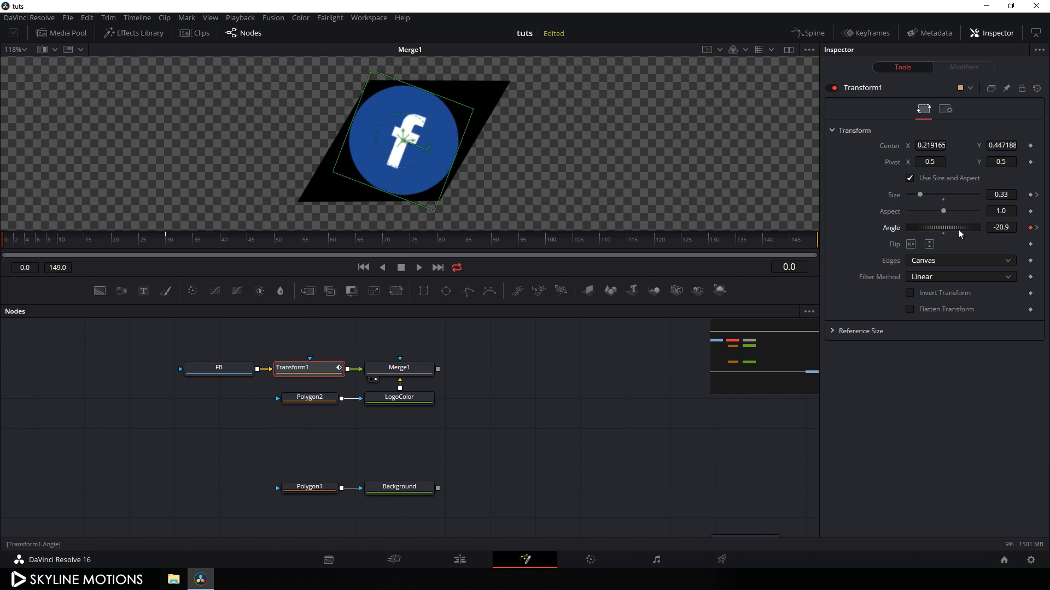
left_click(1000, 228)
type("-90")
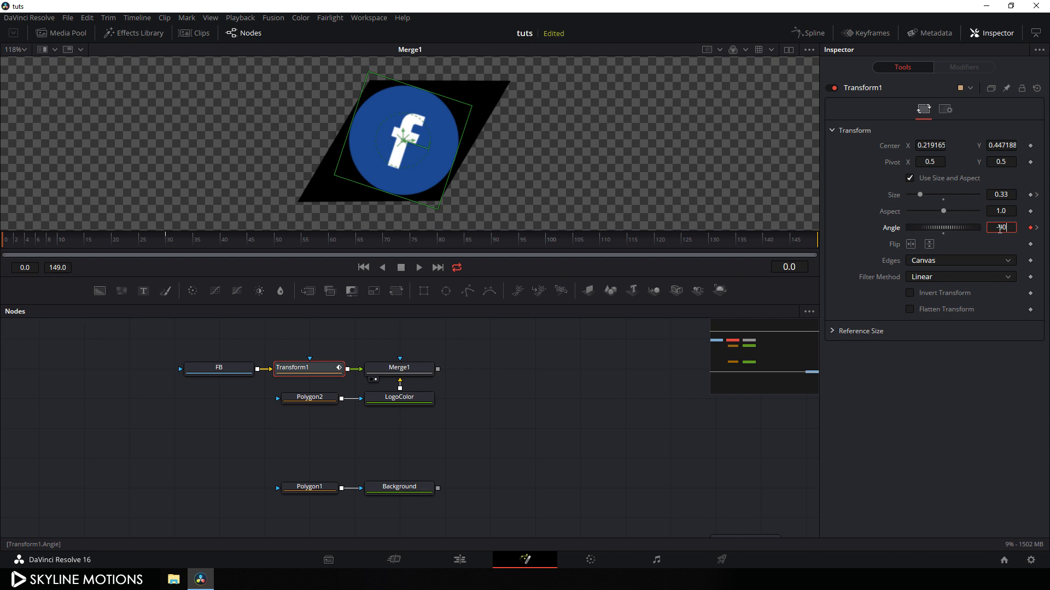
key("Tab")
left_click_drag(919, 195, 857, 196)
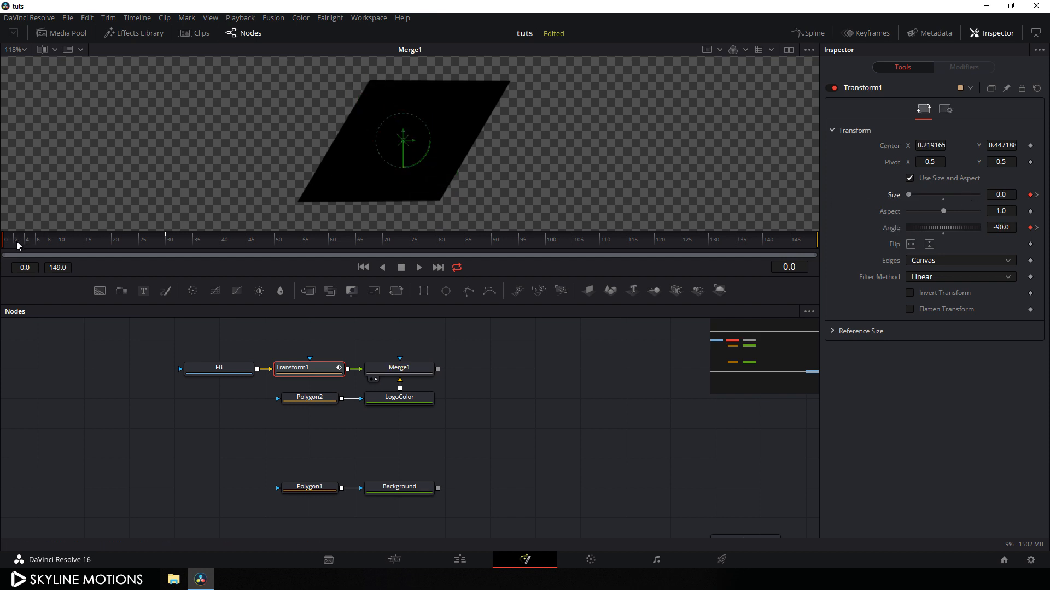
left_click_drag(16, 241, 127, 237)
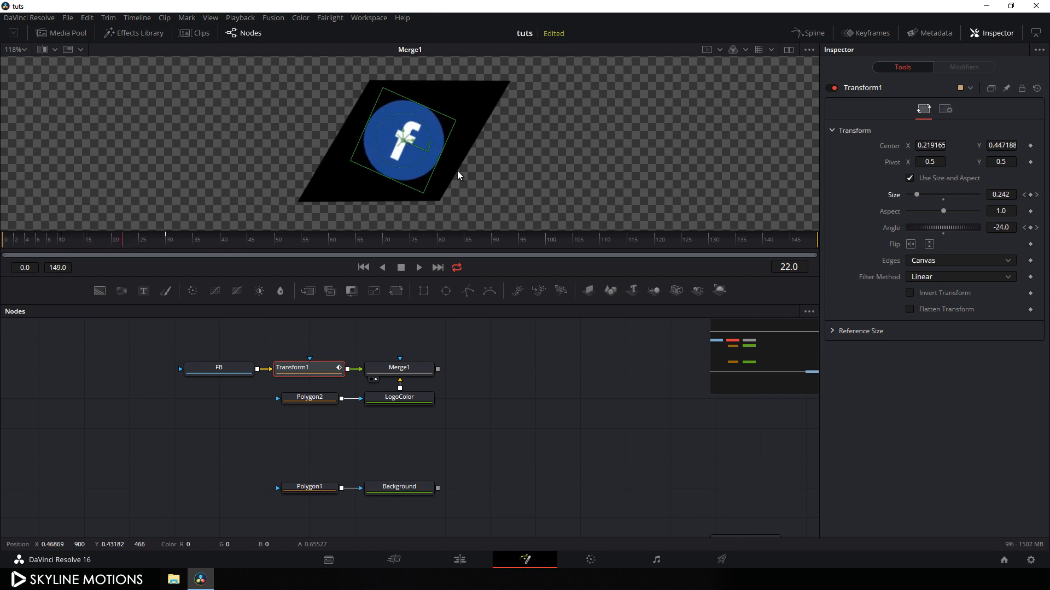
Smooth Transform1's Size curve in the Spline editor and stretch the frame 30 keyframe's incoming handle back to frame 0
left_click(789, 36)
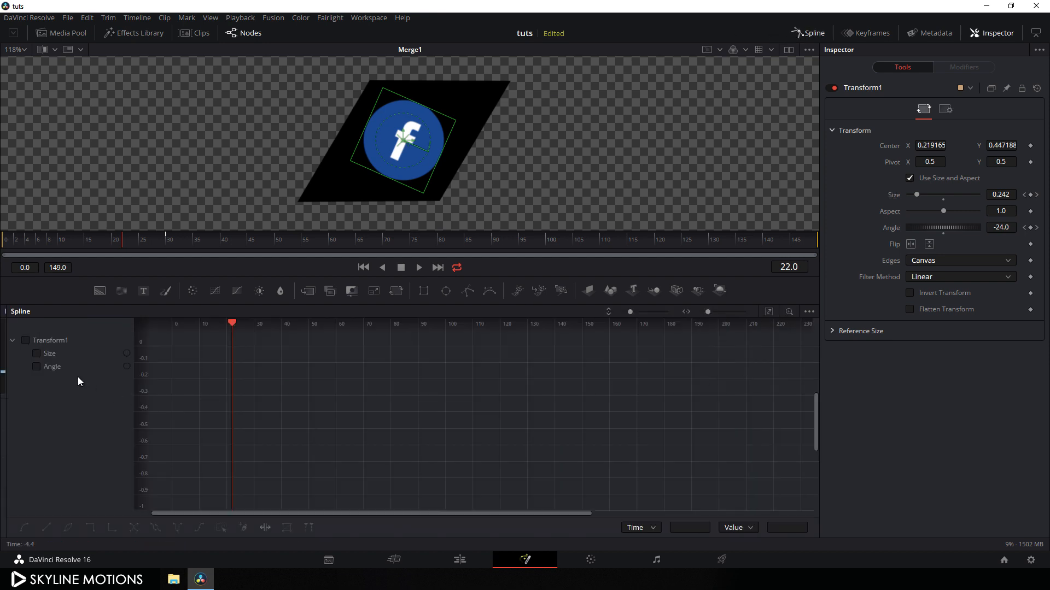
left_click(38, 355)
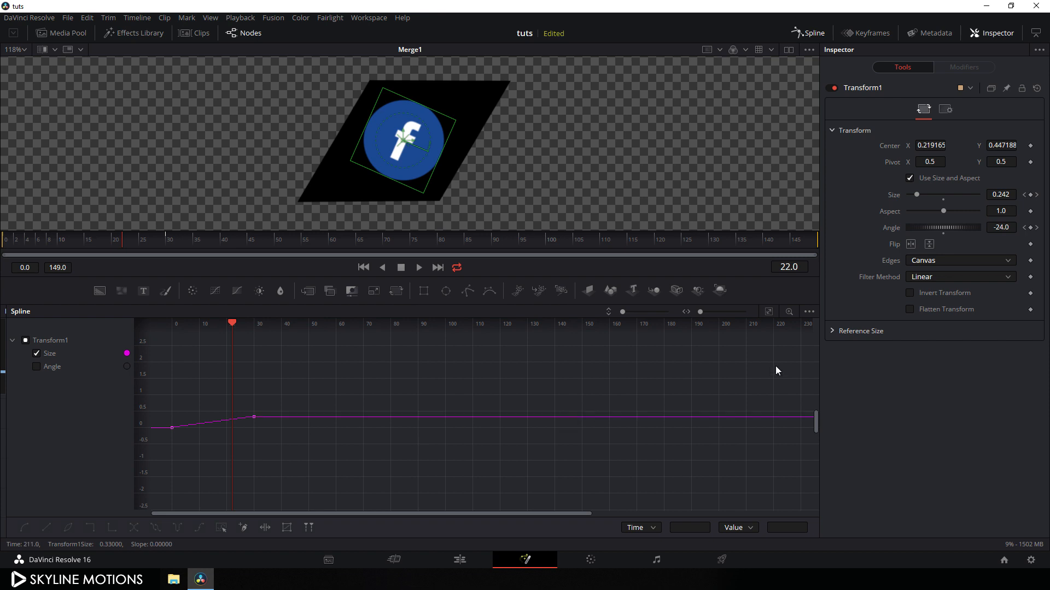
left_click(768, 312)
left_click_drag(778, 343, 188, 510)
key("shift+s")
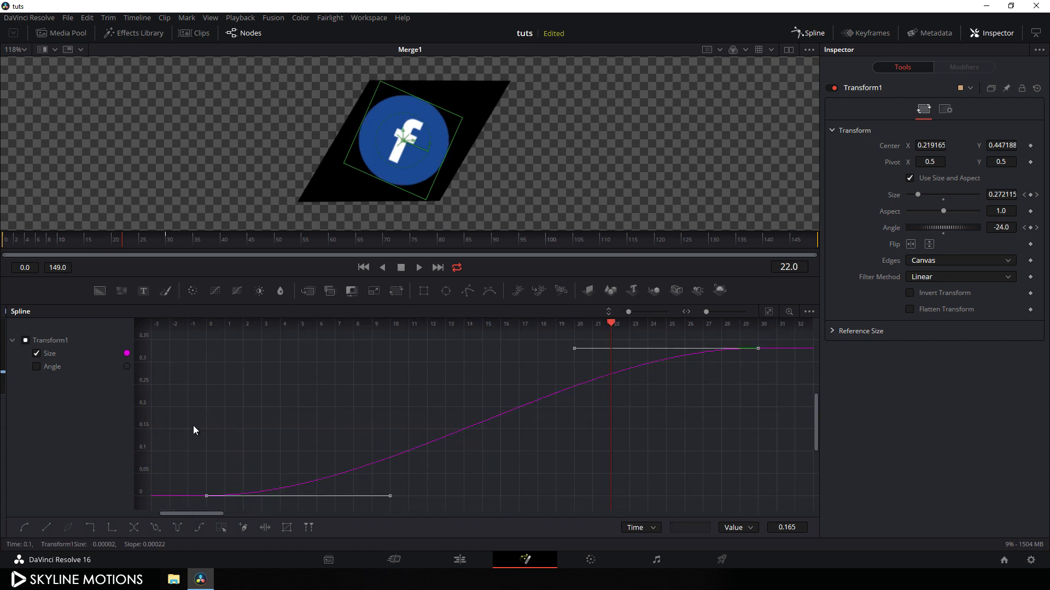
left_click_drag(611, 324, 211, 345)
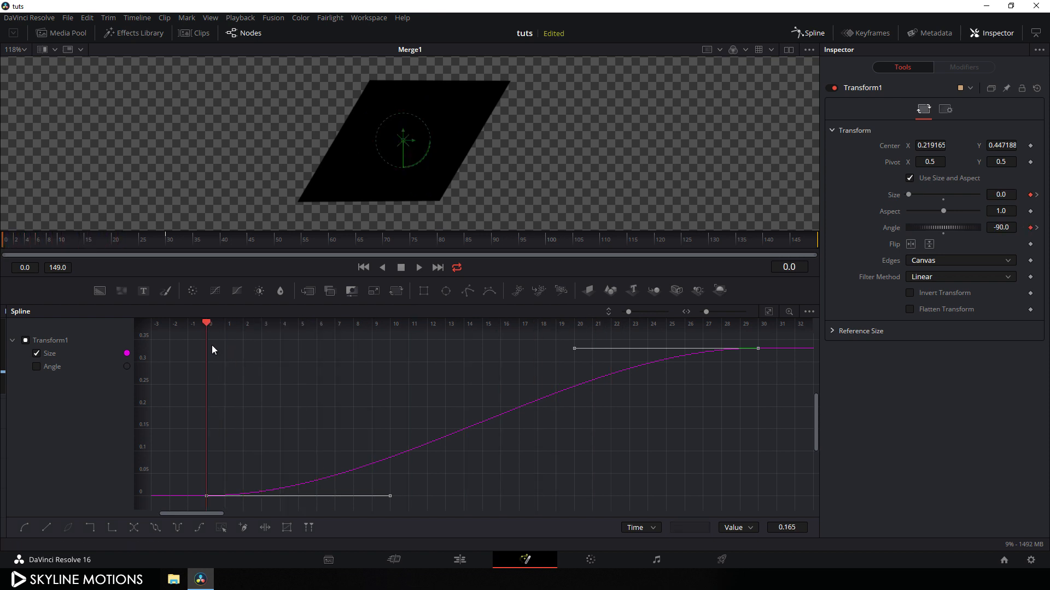
left_click_drag(574, 349, 206, 350)
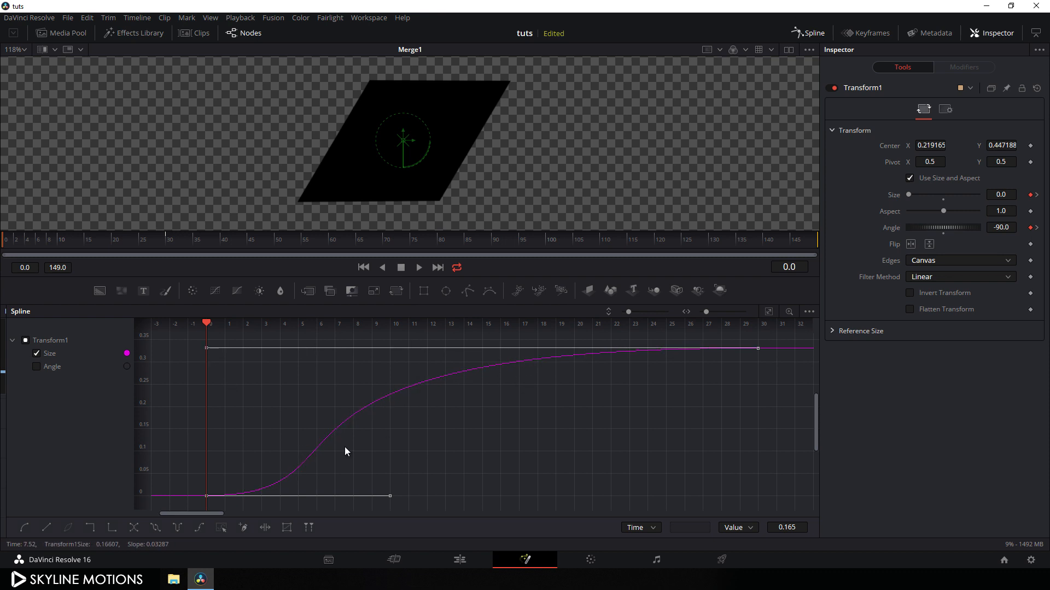
Smooth Transform1's Angle curve, stretch its frame 30 keyframe's incoming handle back to frame 0, and close the Spline editor
left_click(36, 354)
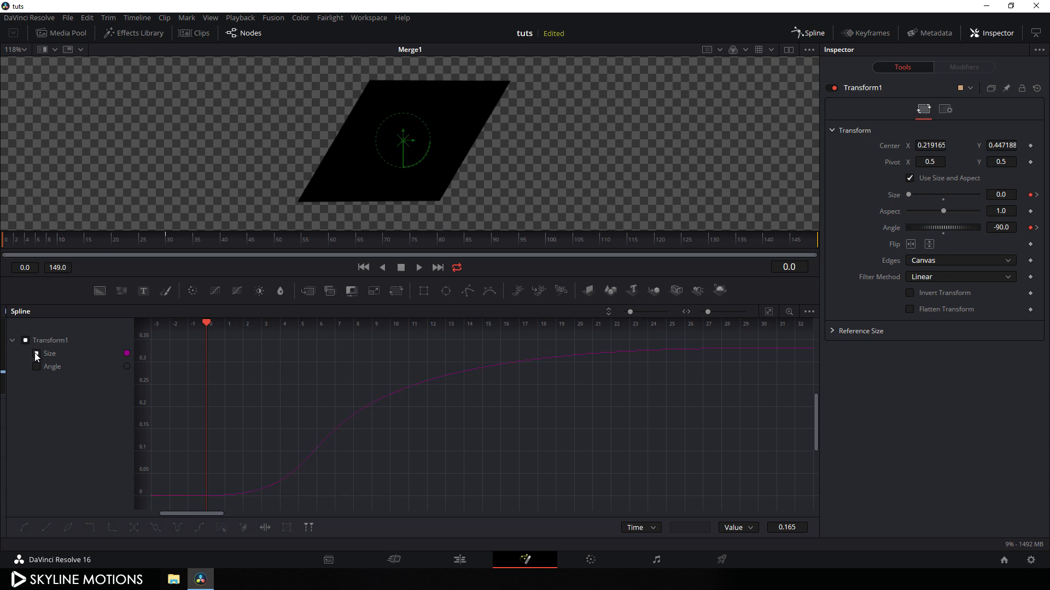
left_click(36, 366)
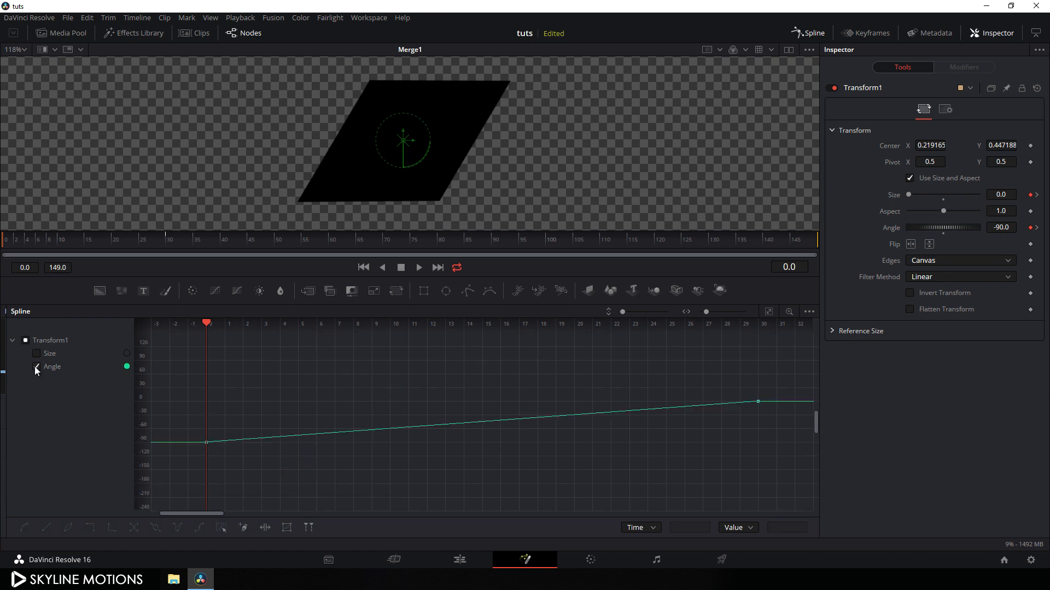
left_click(768, 312)
left_click_drag(496, 444, 202, 502)
key("s")
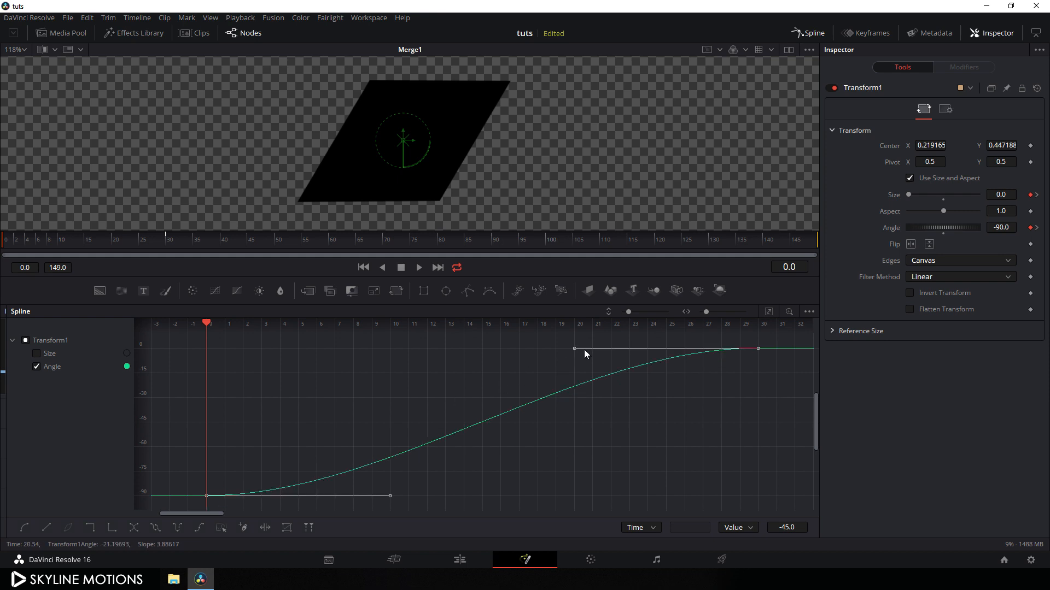
left_click_drag(574, 348, 205, 353)
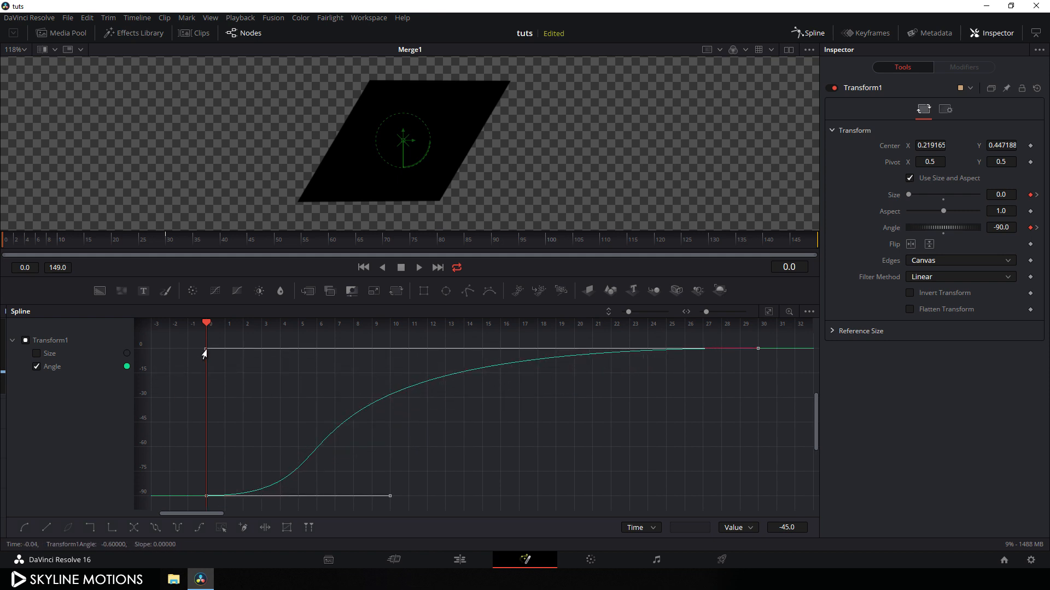
left_click(806, 34)
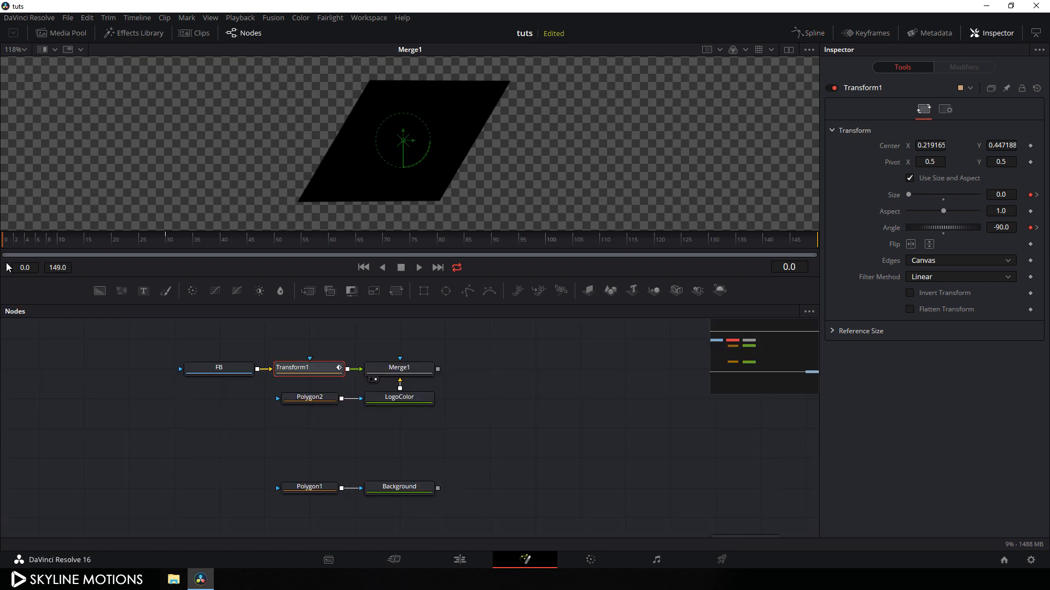
Play the logo's scale and rotation animation from frame 0 to check its easing, and stop playback
mouse_move(11, 240)
left_mouse_down()
mouse_move(23, 244)
mouse_move(24, 235)
mouse_move(2, 235)
left_mouse_up()
left_click(419, 267)
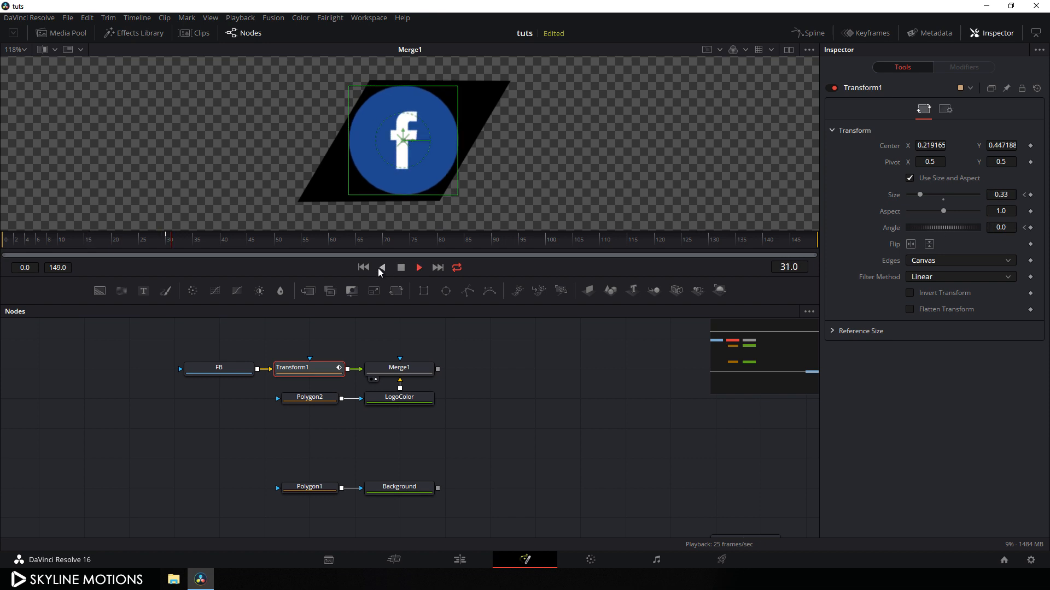
left_click(402, 270)
Set the LogoColor background to the logo's blue by sampling it from the viewer, and deselect the node
left_click(408, 403)
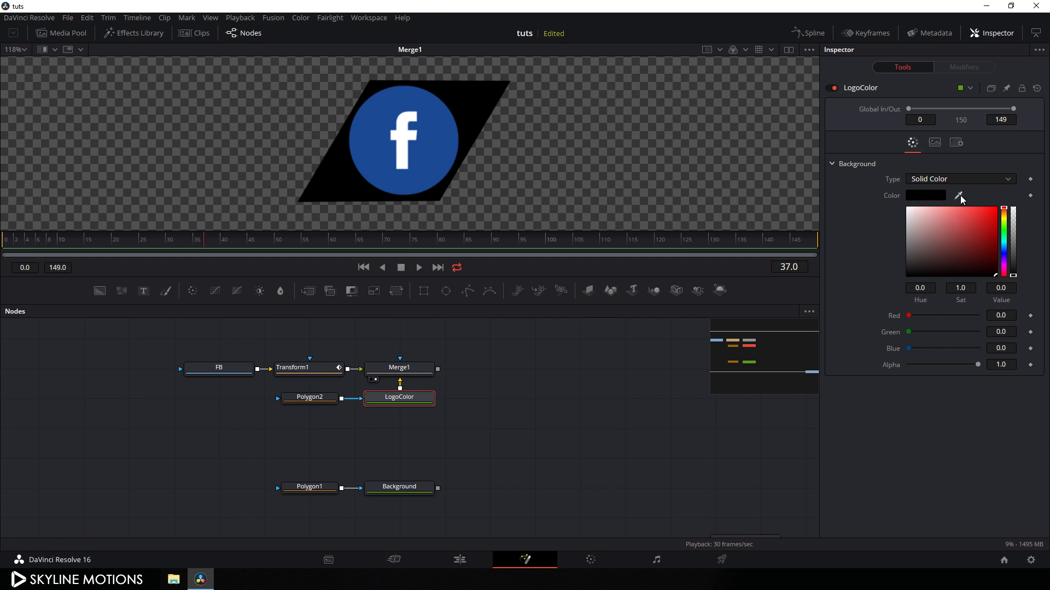
left_click_drag(960, 198, 437, 139)
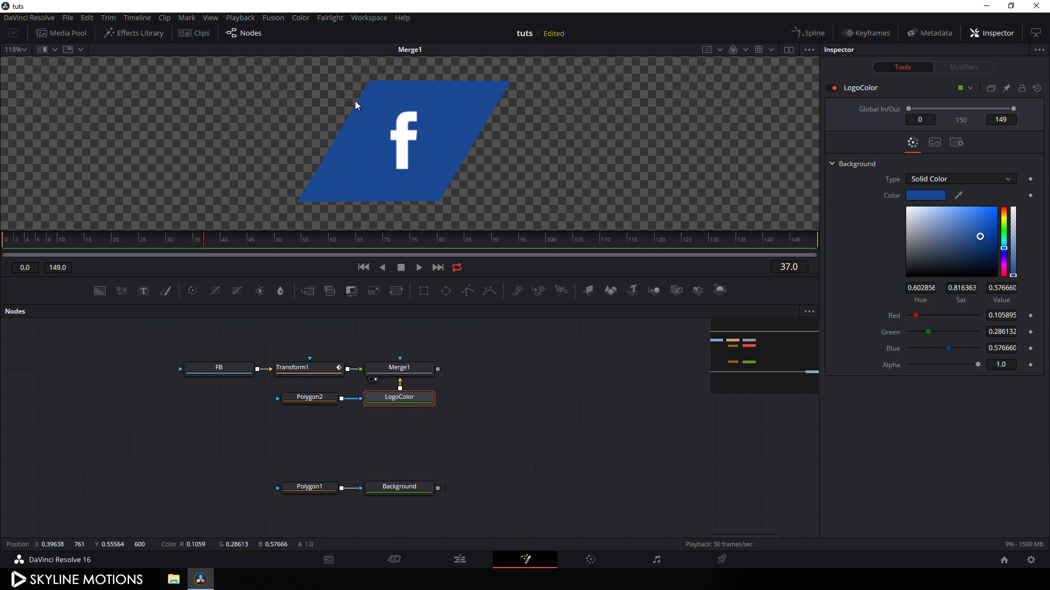
mouse_move(200, 238)
left_mouse_down()
mouse_move(16, 235)
mouse_move(186, 252)
left_mouse_up()
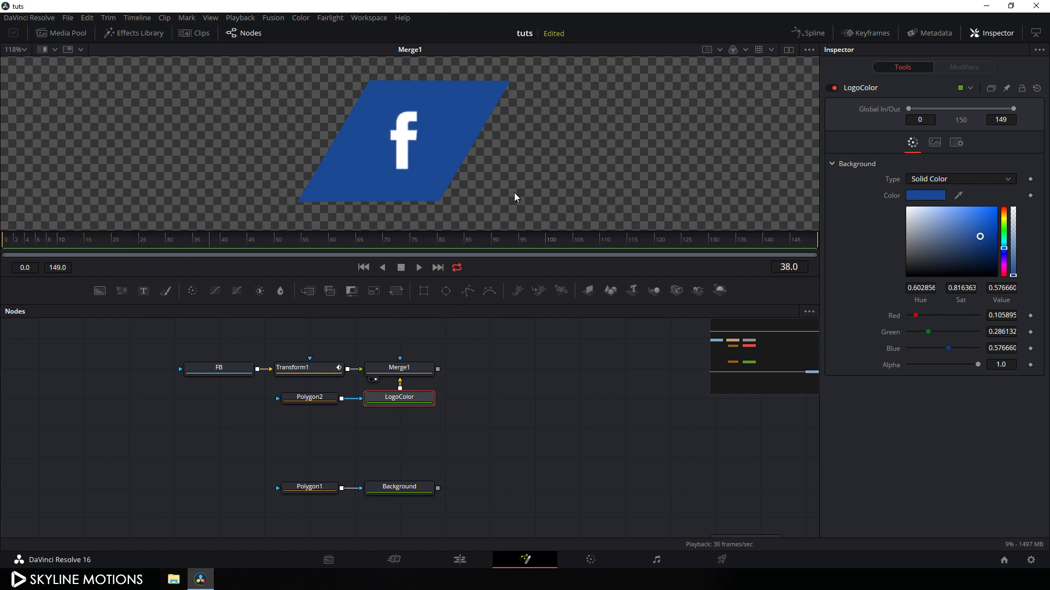
left_click(530, 400)
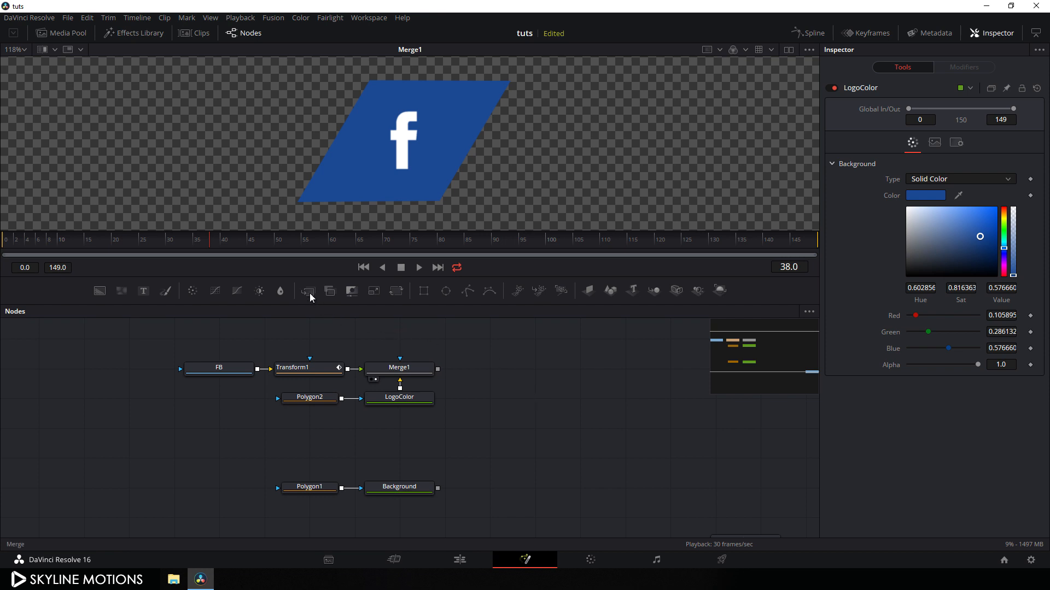
Add a Merge node with Merge1 as foreground and Background as background, move Background and Polygon1 beneath it, and view Merge2
left_click_drag(310, 293, 580, 367)
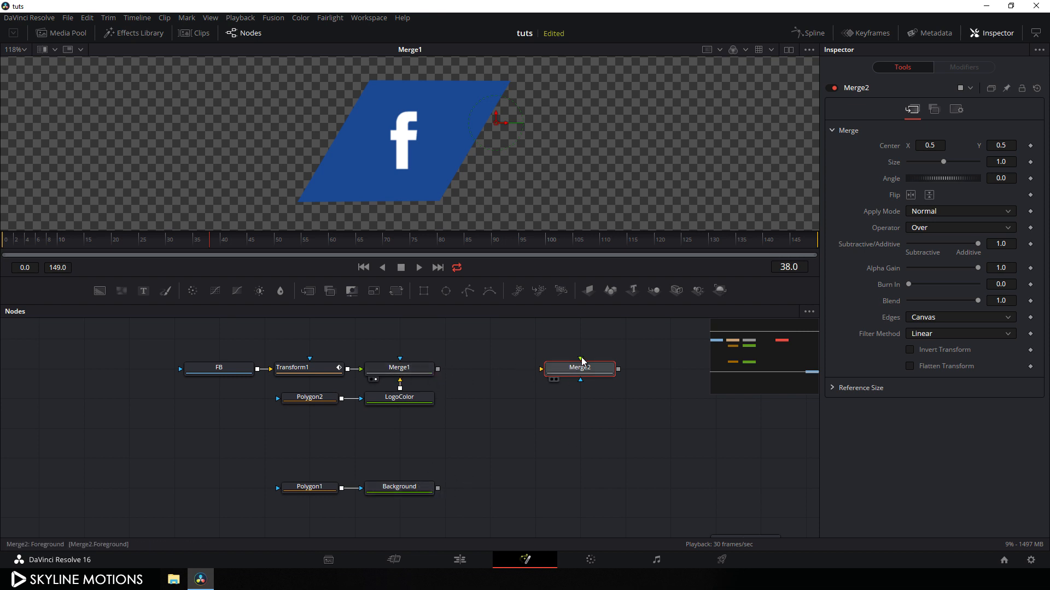
left_click_drag(581, 361, 416, 369)
left_click_drag(580, 358, 595, 495)
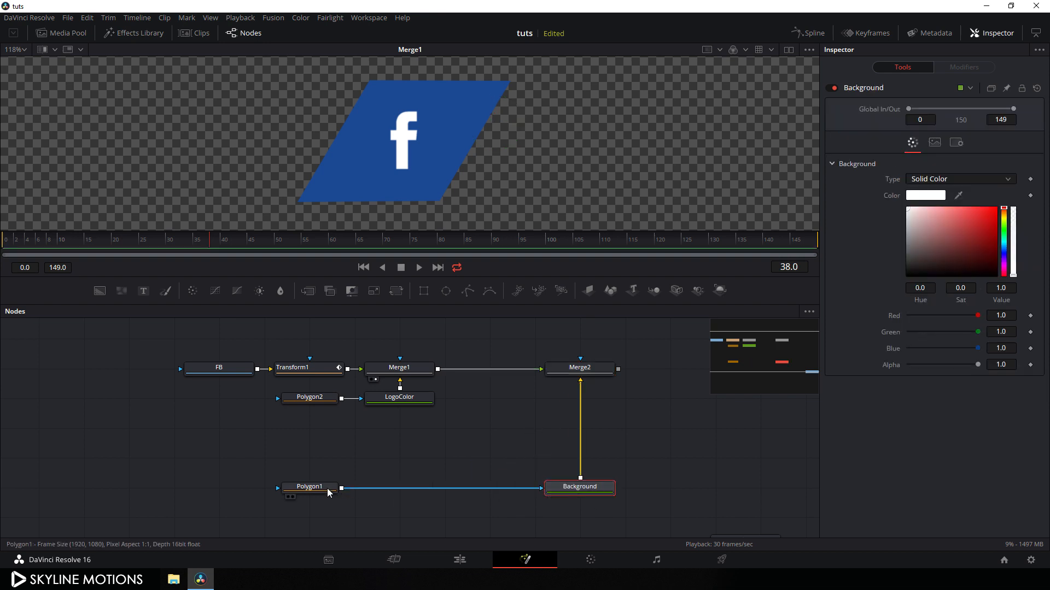
left_click_drag(306, 491, 484, 493)
left_click(490, 494)
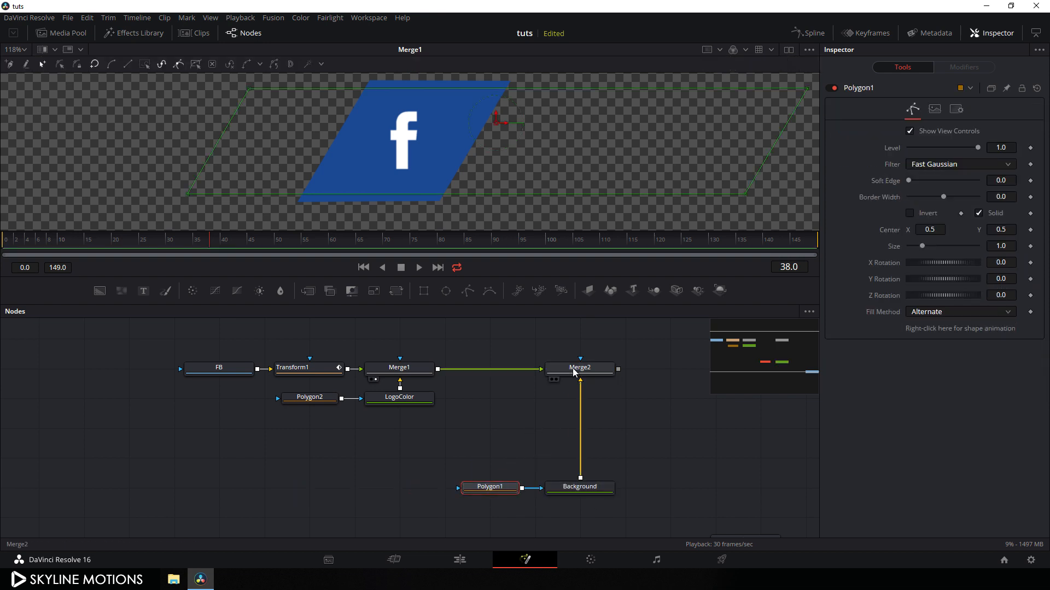
left_click_drag(573, 369, 570, 205)
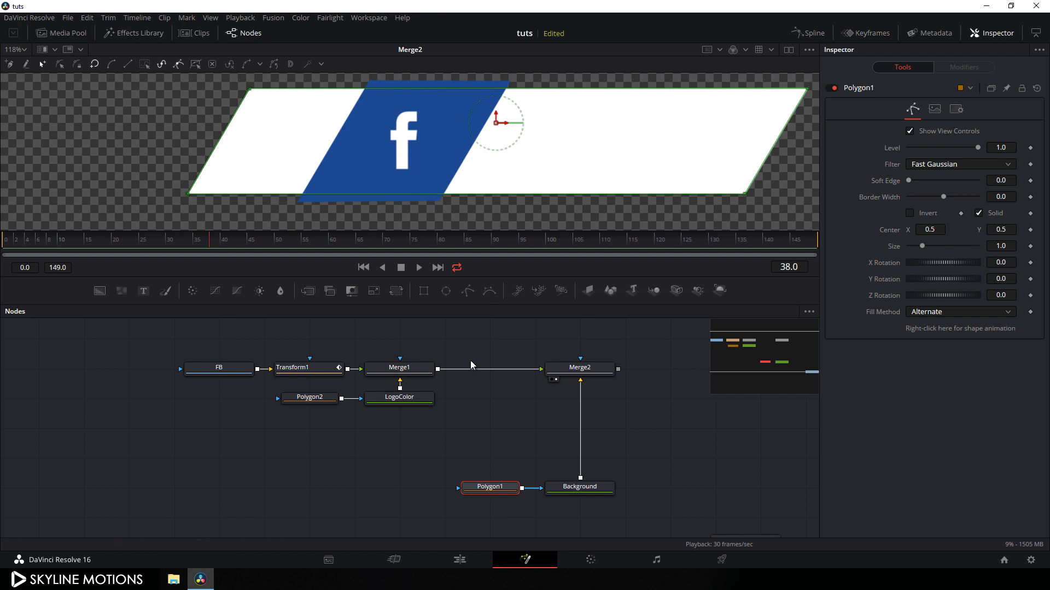
Insert a Transform node between Merge1 and Merge2, and undo the trial adjustment made in the viewer
left_click(412, 370)
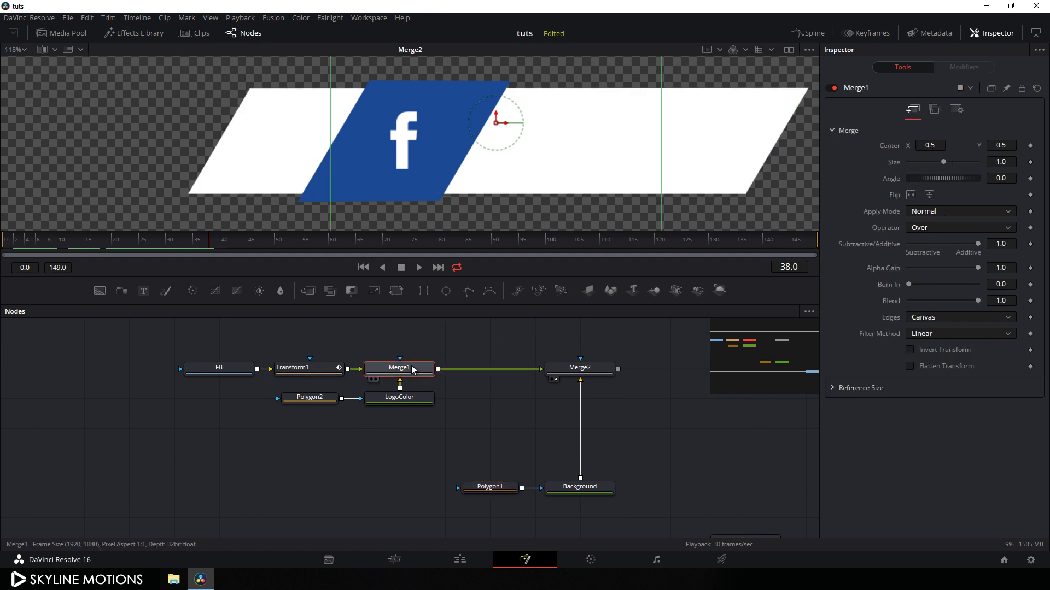
left_click(399, 295)
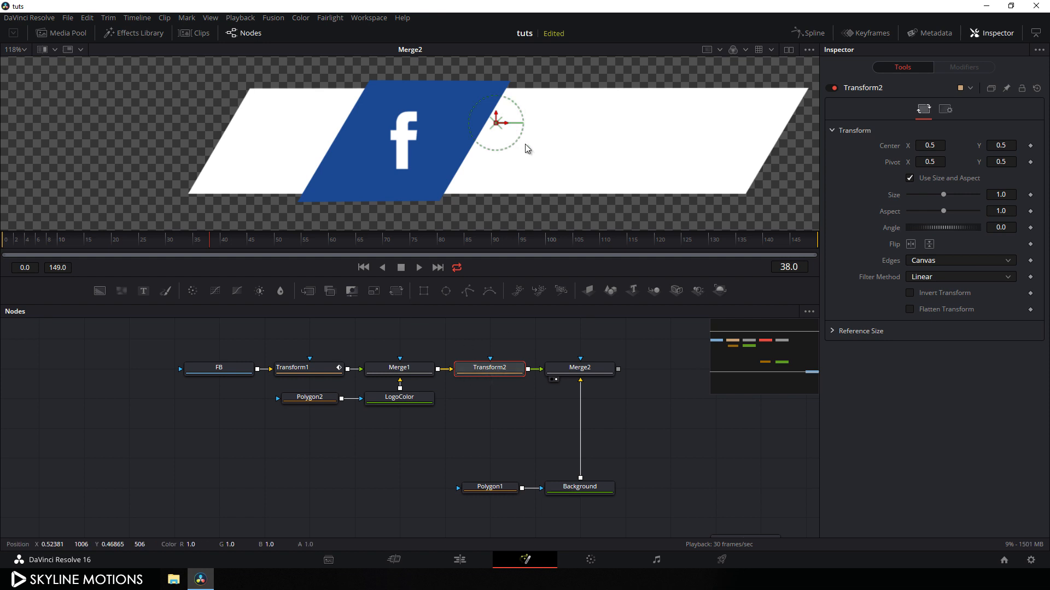
mouse_move(514, 148)
left_mouse_down()
mouse_move(503, 157)
mouse_move(532, 146)
mouse_move(500, 157)
mouse_move(520, 154)
left_mouse_up()
key("ctrl+z")
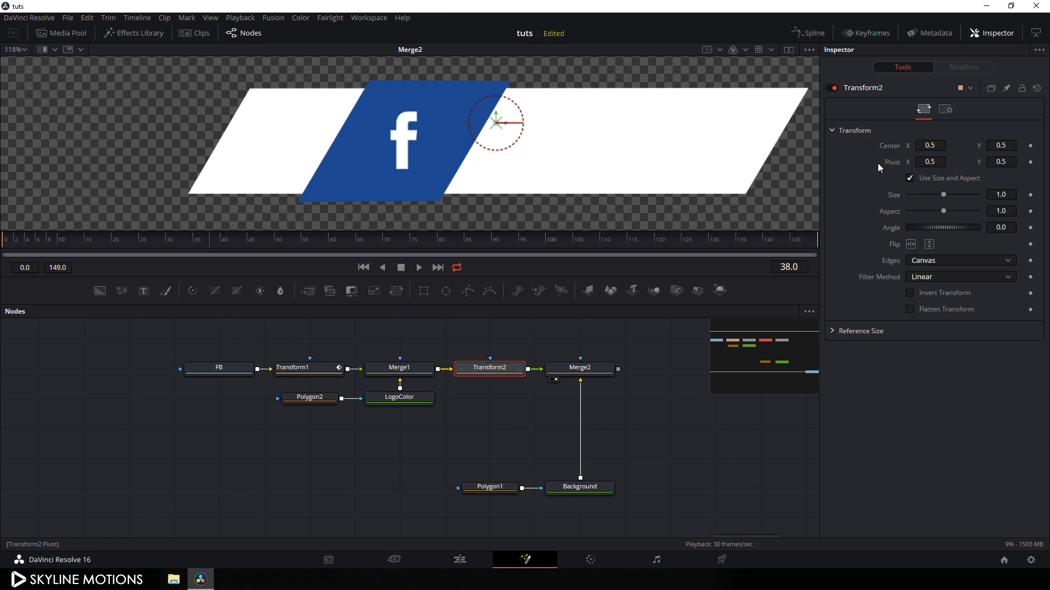
Set Transform2's pivot to X 0.424, Y 0.476 on the logo's centre, and reset the test rotation to 0
left_click_drag(936, 162, 911, 162)
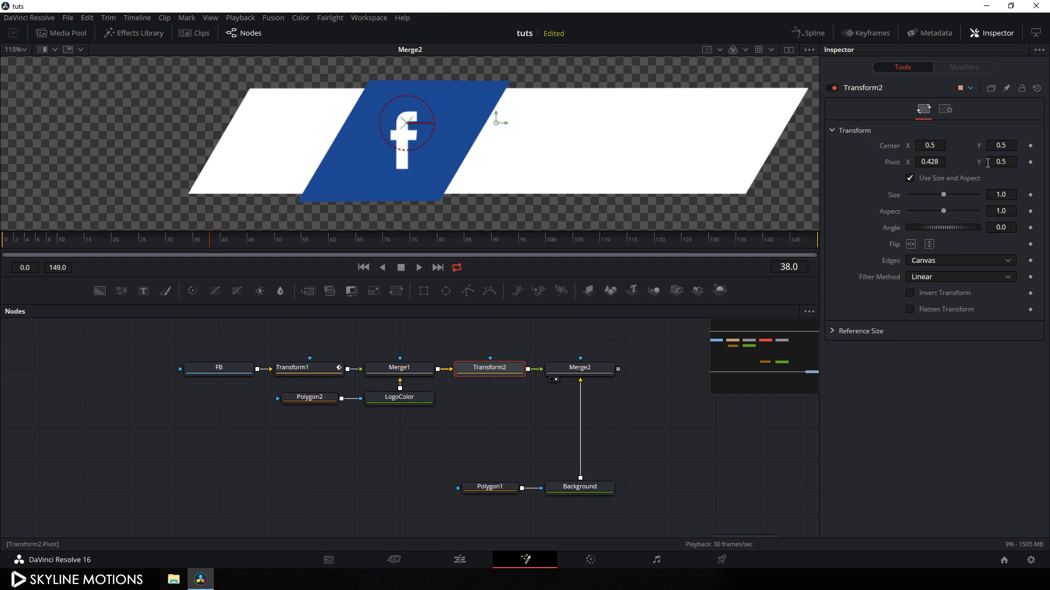
left_click_drag(988, 162, 930, 166)
mouse_move(994, 162)
left_mouse_down()
mouse_move(941, 163)
mouse_move(988, 167)
left_mouse_up()
left_click_drag(938, 228, 942, 229)
double_click(941, 229)
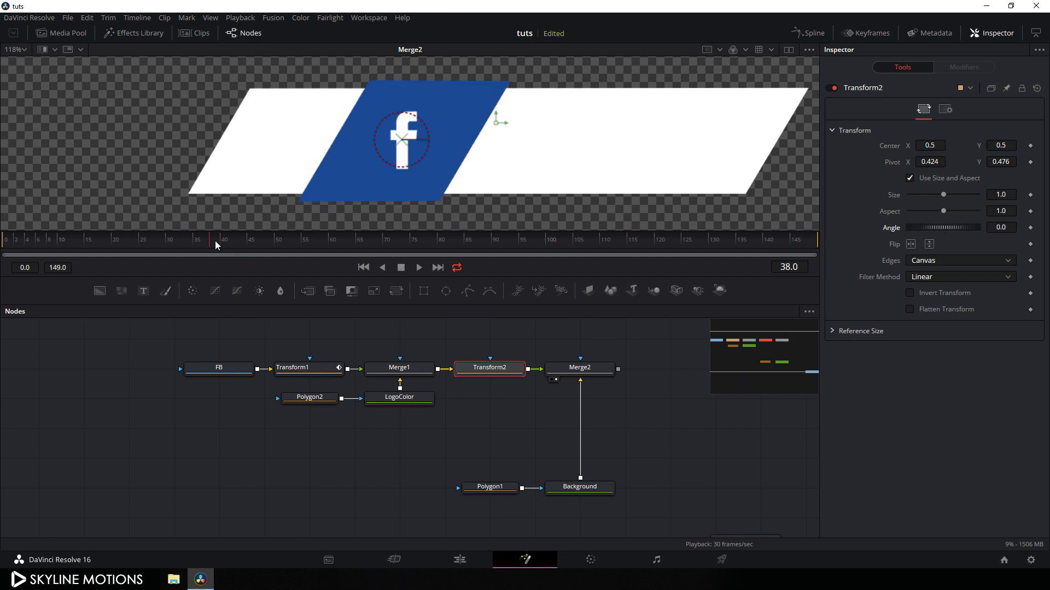
At frame 90, move the logo panel to Center X 0.426366 near the white shape's left end and animate Transform2's Center
left_click_drag(217, 245, 490, 249)
left_click_drag(498, 122, 414, 125)
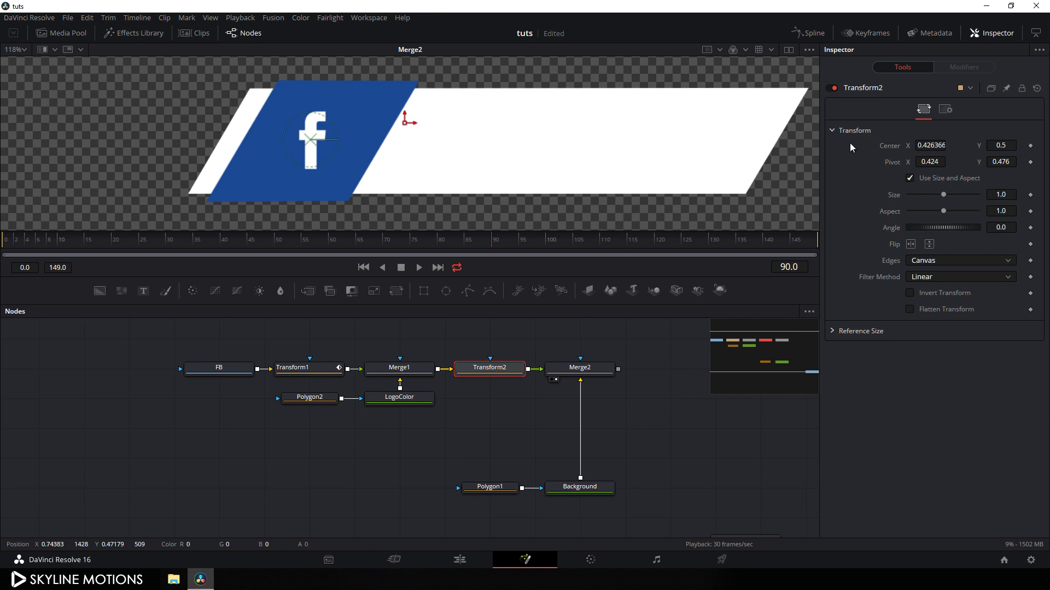
right_click(887, 150)
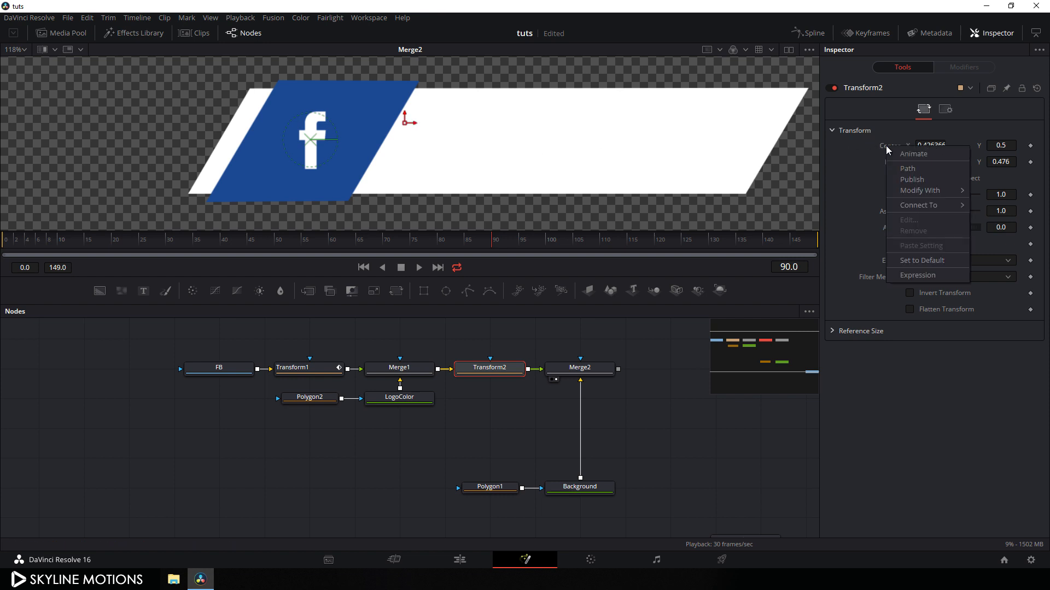
left_click(913, 154)
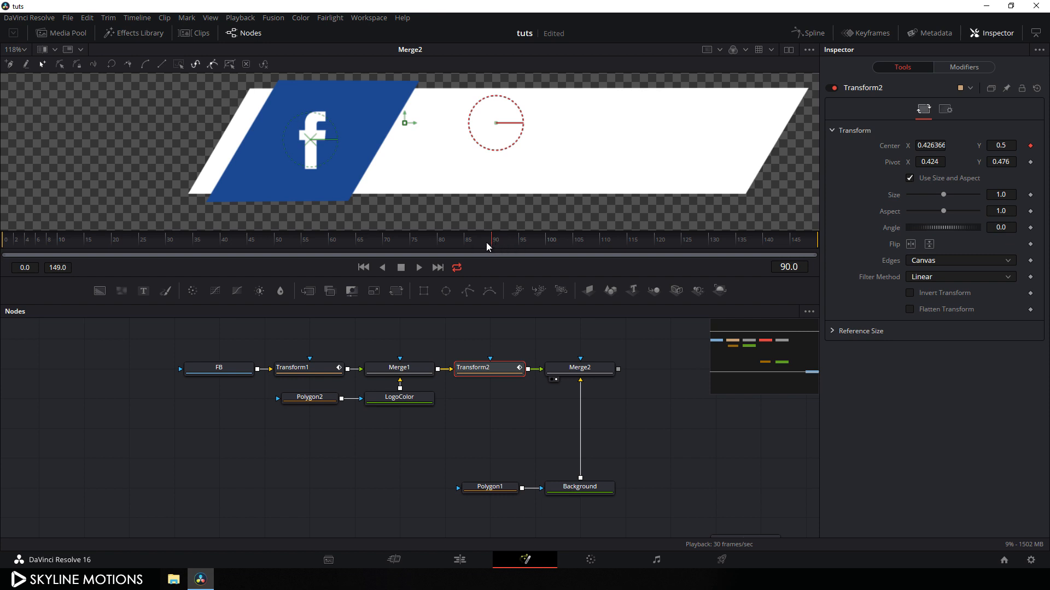
At frame 30, move the logo panel to Center X 0.746913 at the white shape's right end, and scrub through the motion
left_click_drag(488, 246, 169, 249)
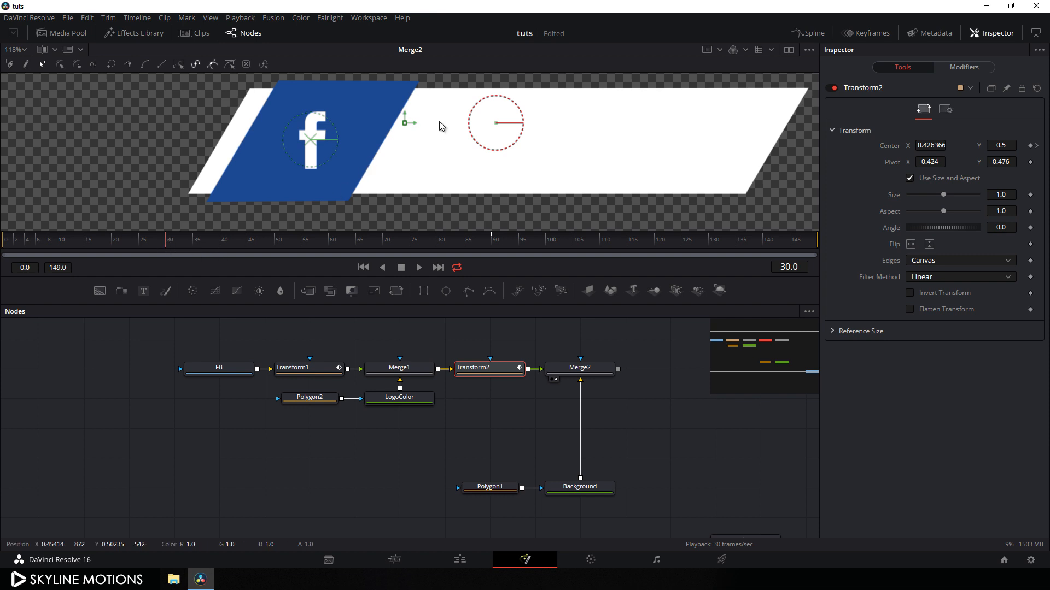
left_click_drag(415, 128, 813, 138)
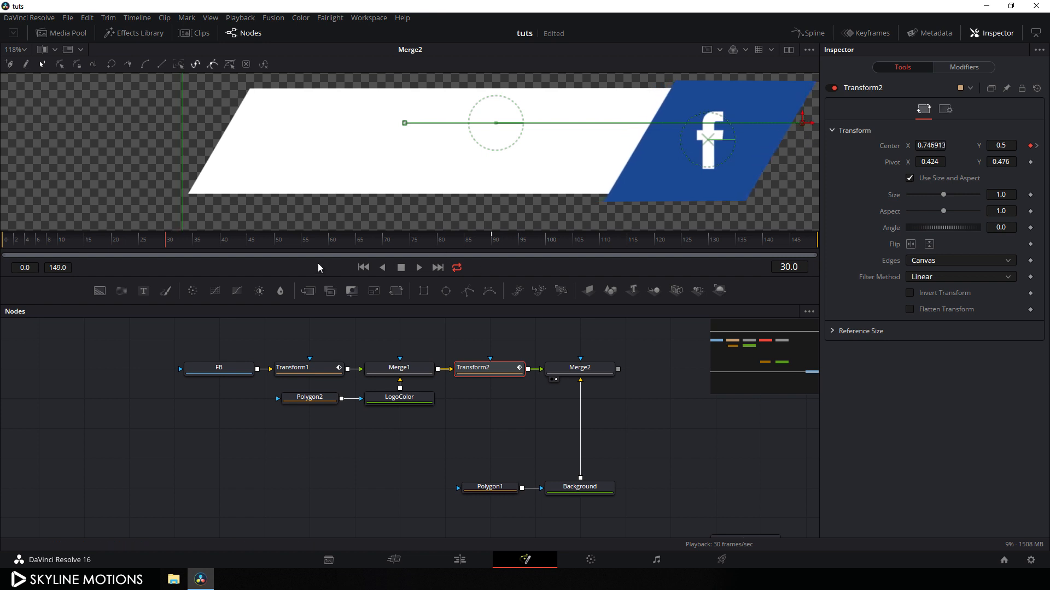
left_click_drag(154, 250, 460, 246)
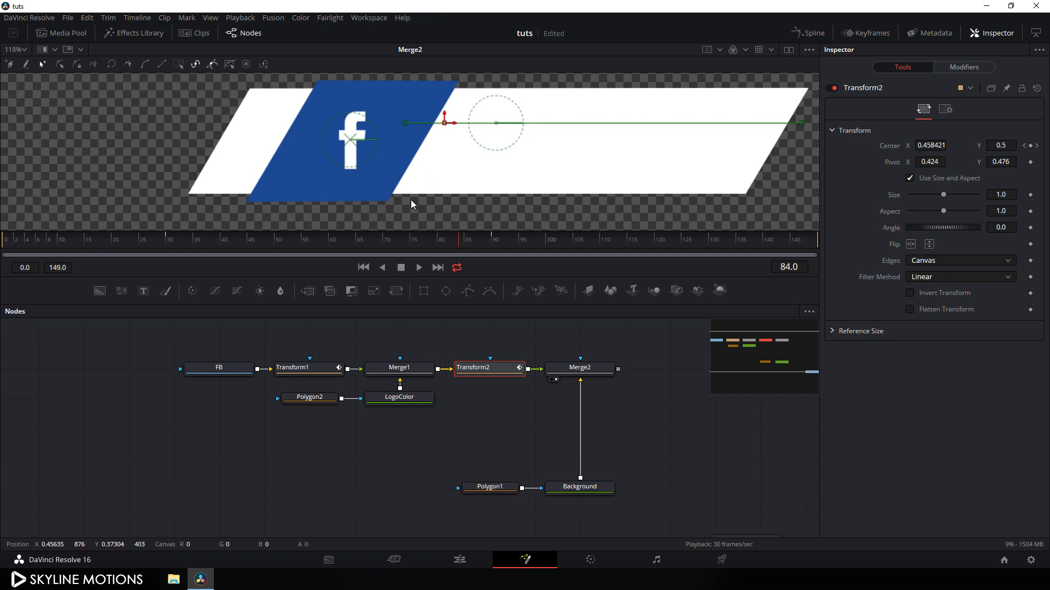
Show only Transform2's Displacement curve in the Spline editor, fit it to view, and smooth both keyframes
left_click(812, 35)
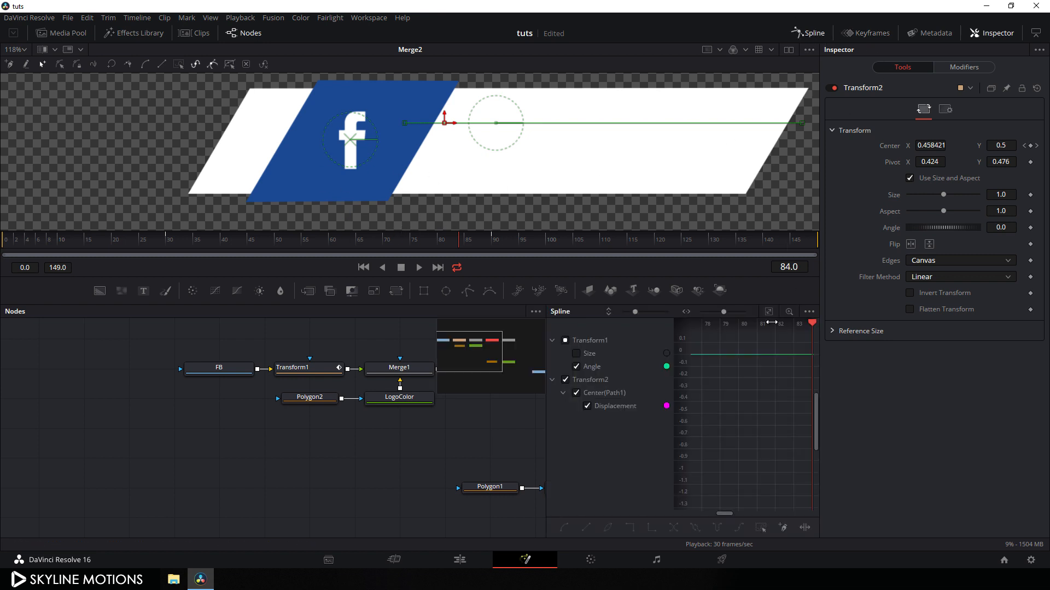
left_click(760, 363)
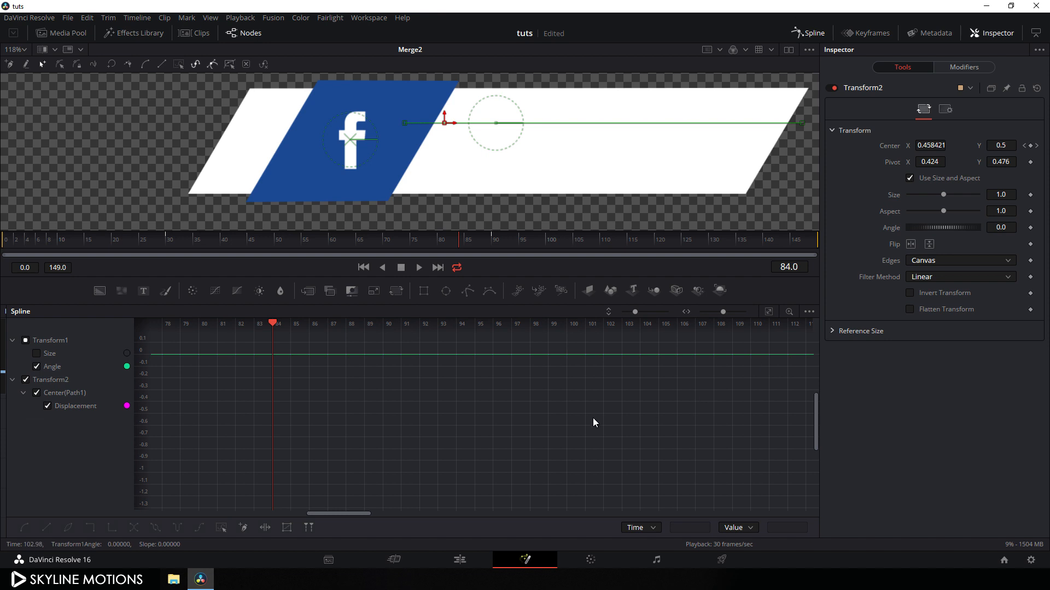
left_click(26, 340)
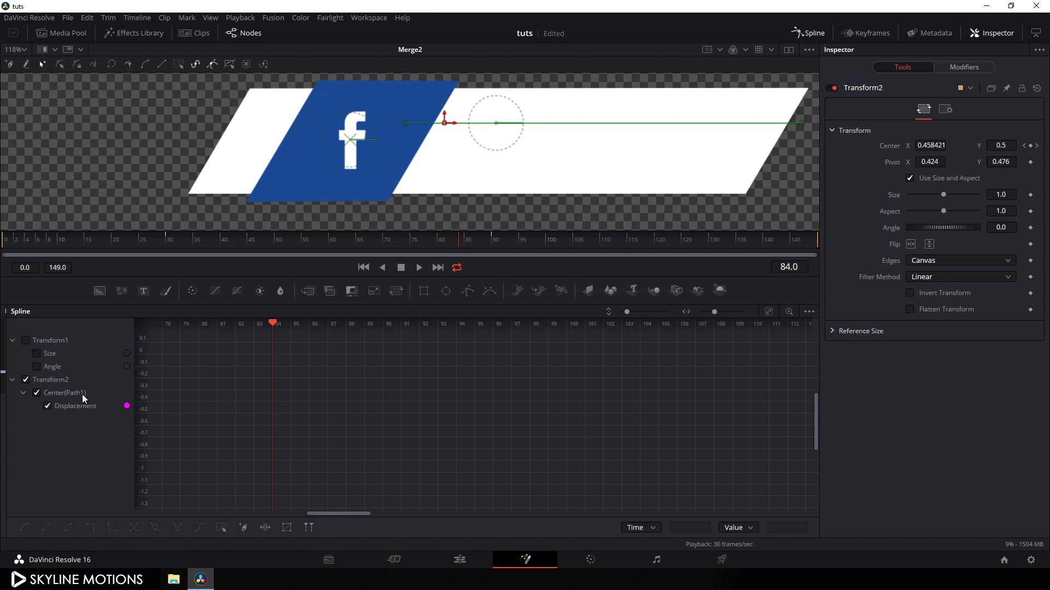
left_click(767, 312)
left_click_drag(782, 339, 194, 511)
key("shift+s")
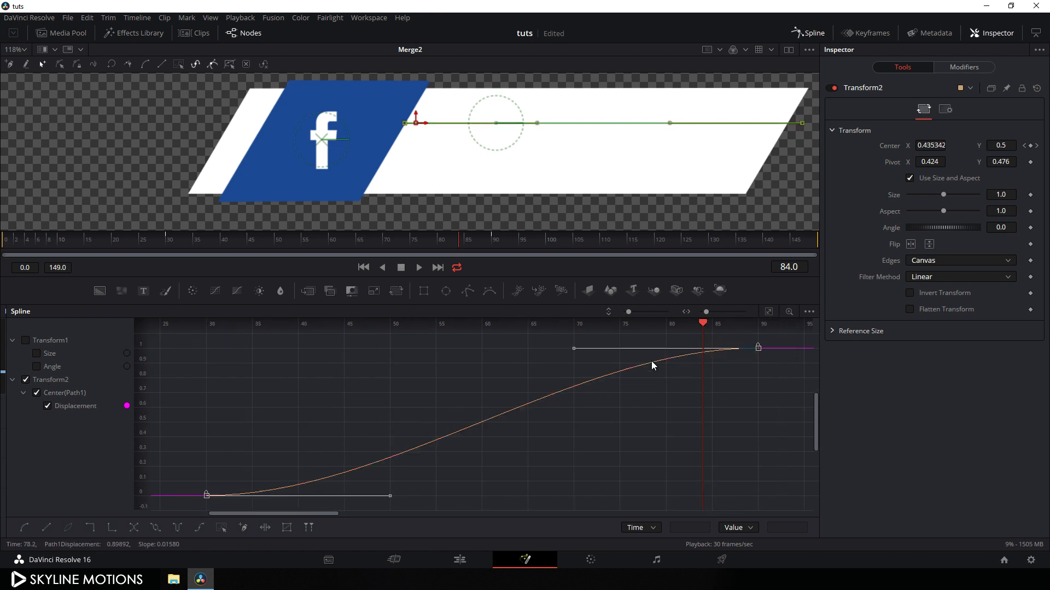
Stretch the Displacement curve's frame 90 keyframe's incoming handle back to frame 30, and close the Spline editor
left_click_drag(705, 327, 211, 361)
left_click(210, 358)
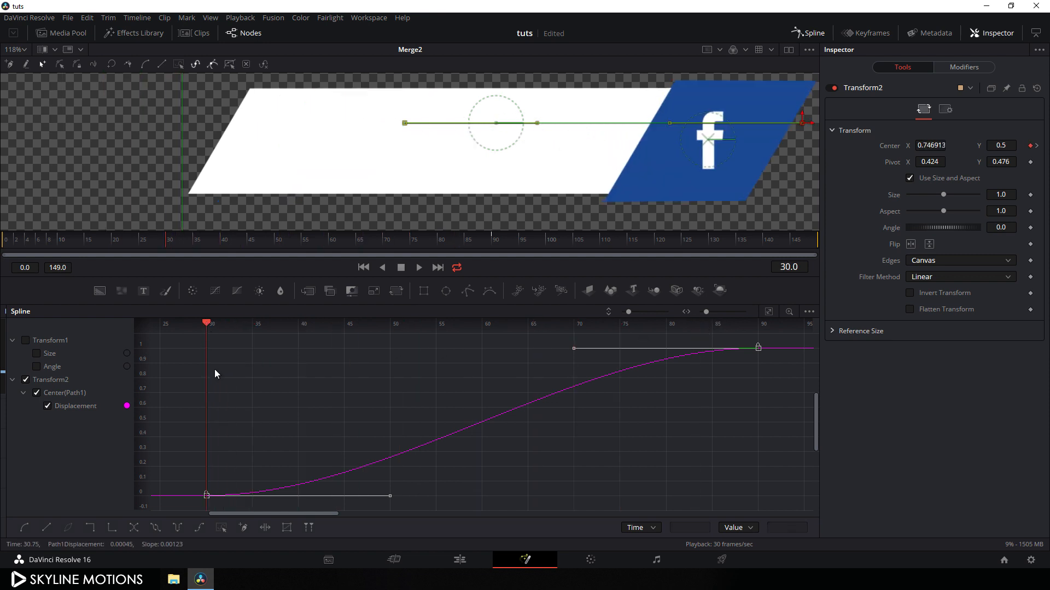
left_click_drag(571, 352, 203, 354)
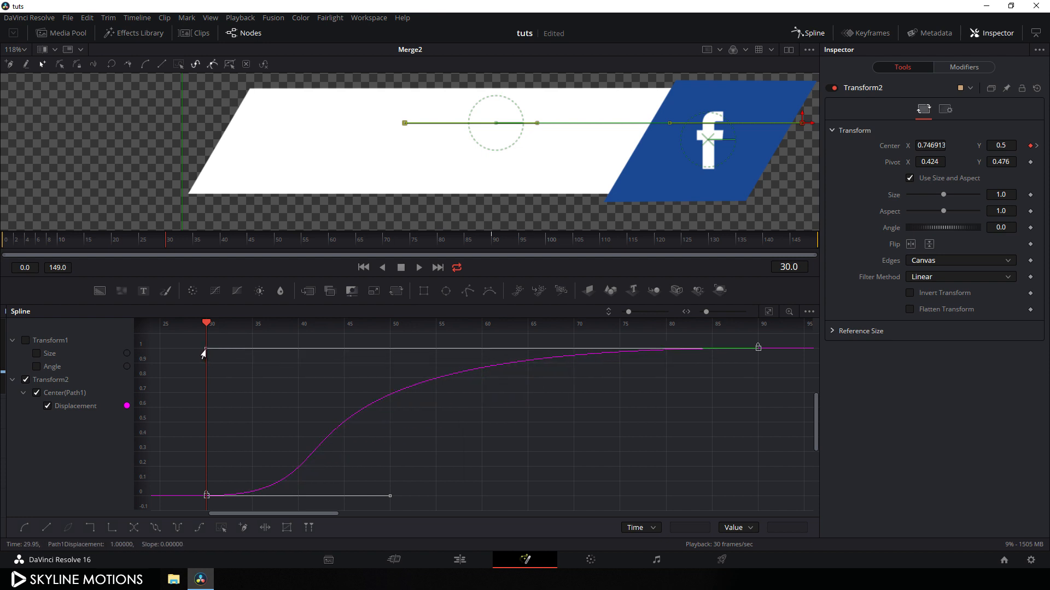
left_click(806, 34)
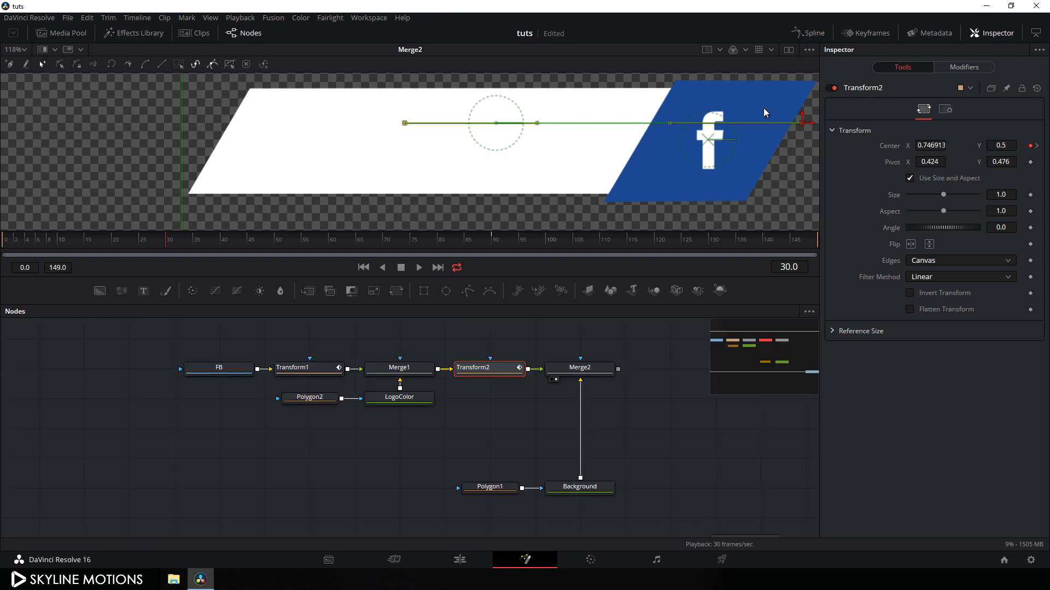
Play the logo panel's slide from frame 0 to check its easing, and deselect the node
left_click(363, 267)
left_click(419, 268)
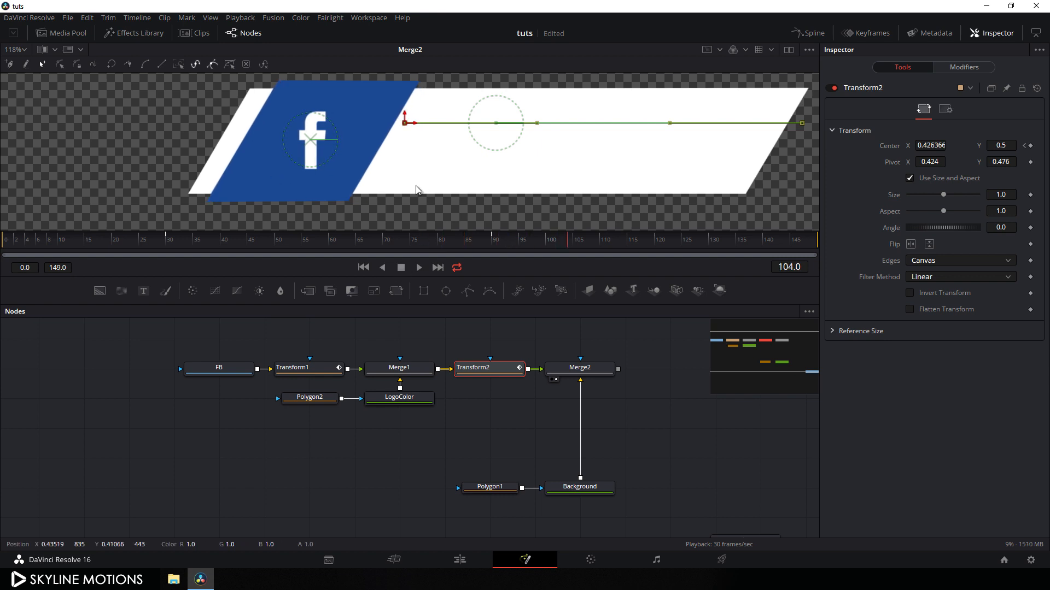
left_click_drag(490, 343, 467, 350)
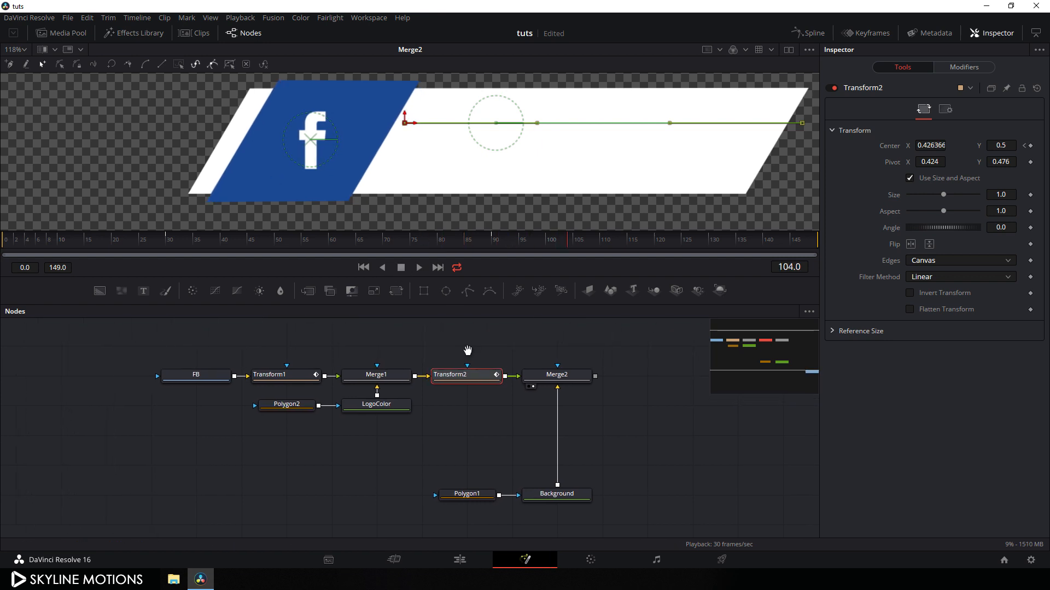
left_click(467, 350)
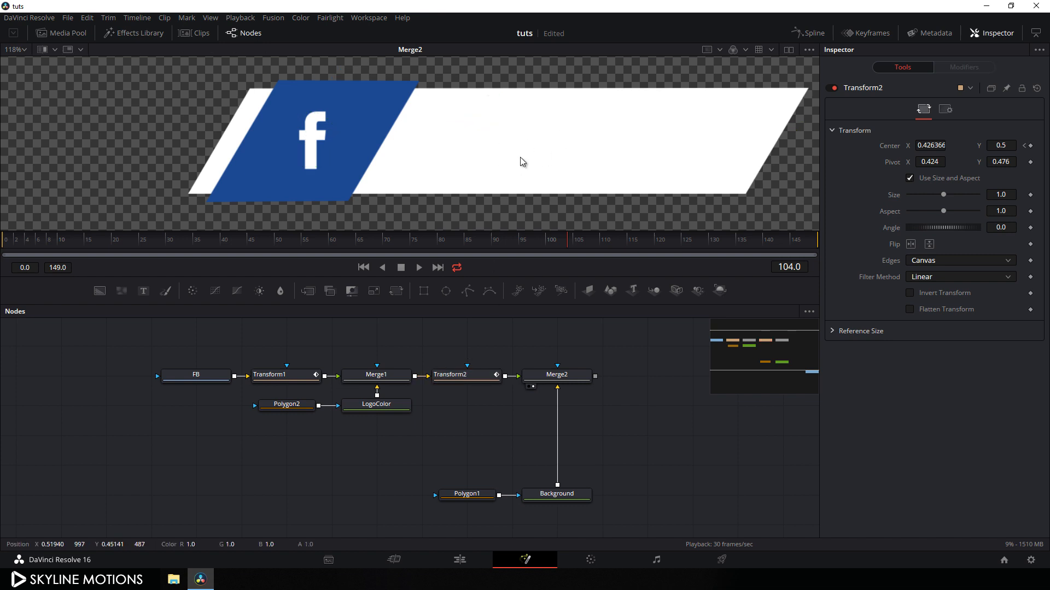
At frame 90, animate Polygon1's shape to keyframe the fully extended white mask
left_click_drag(505, 241, 510, 244)
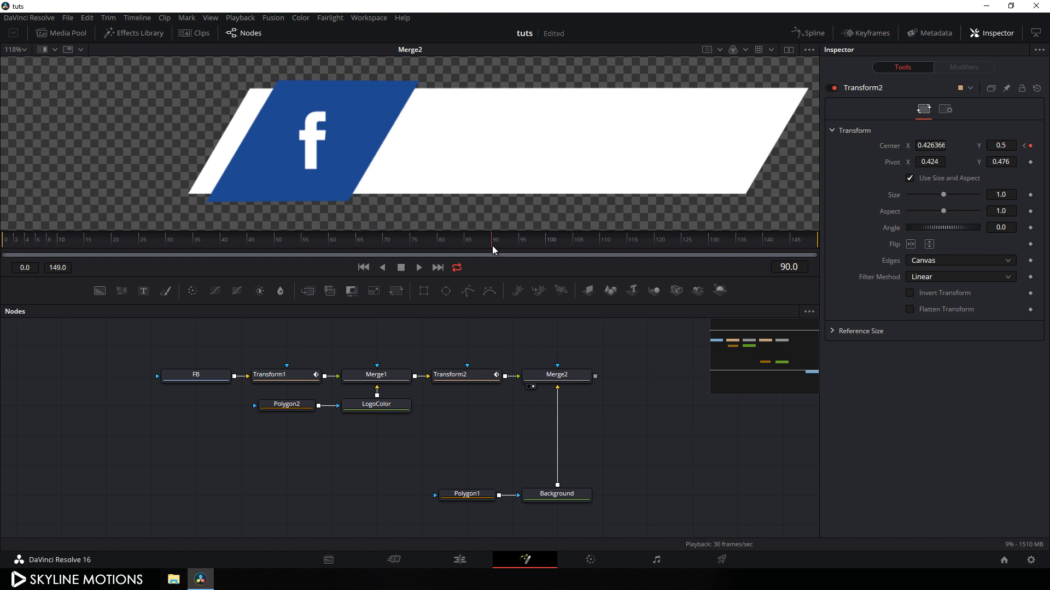
left_click(483, 497)
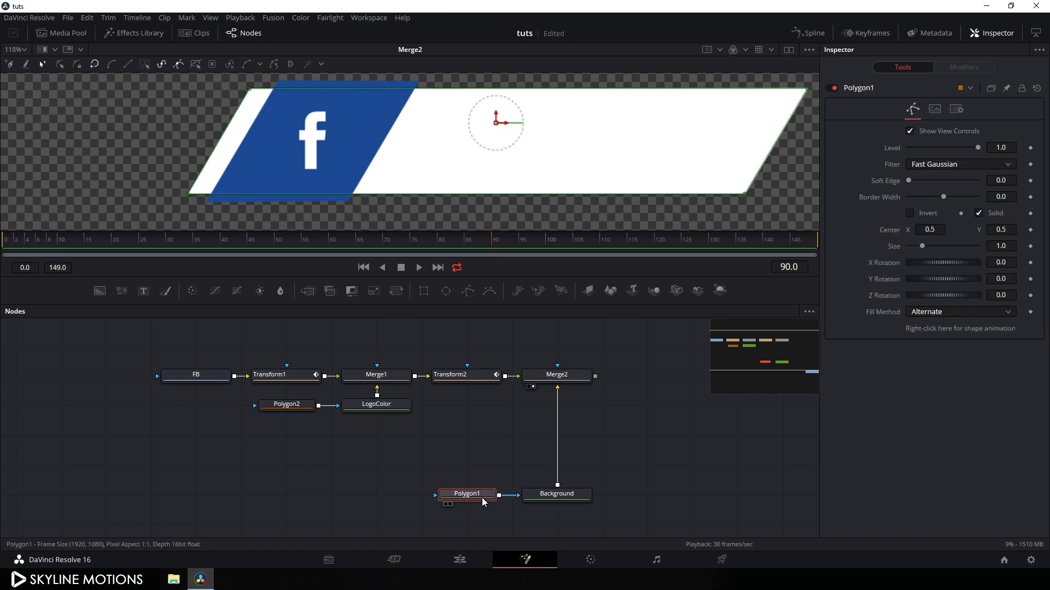
right_click(920, 331)
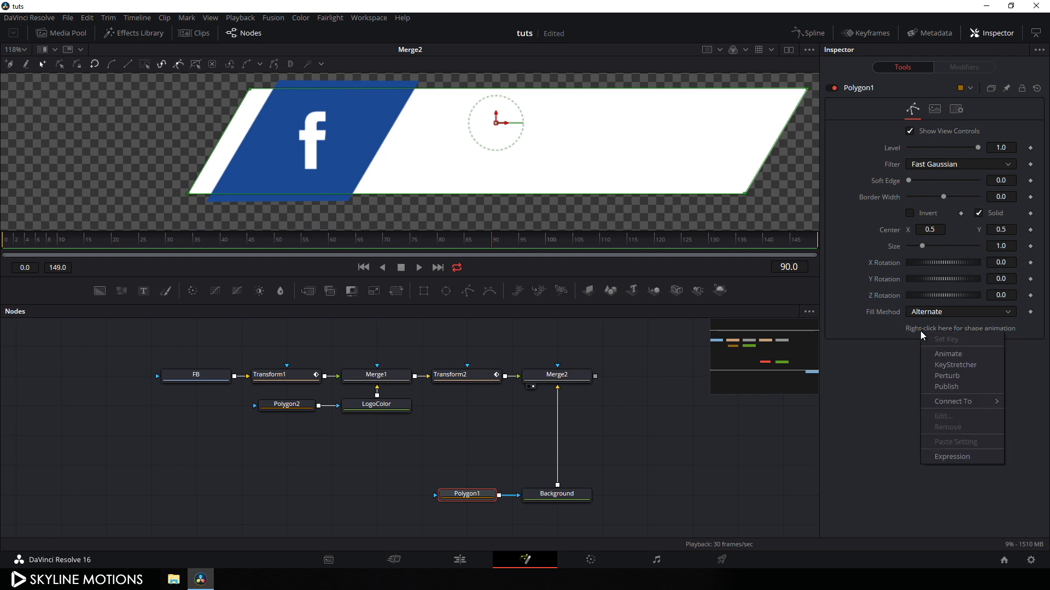
left_click(941, 356)
At frame 0, move Polygon1's two left corner points right until the mask hides behind the blue panel, and scrub to check
left_click_drag(494, 250, 1, 264)
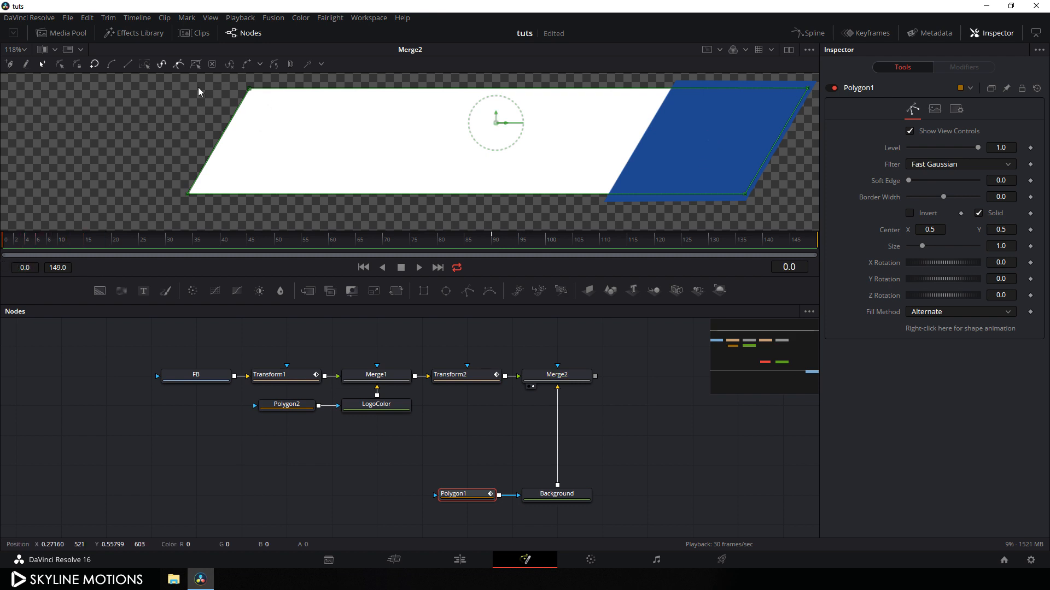
left_click_drag(193, 83, 274, 209)
left_click_drag(169, 186, 205, 202)
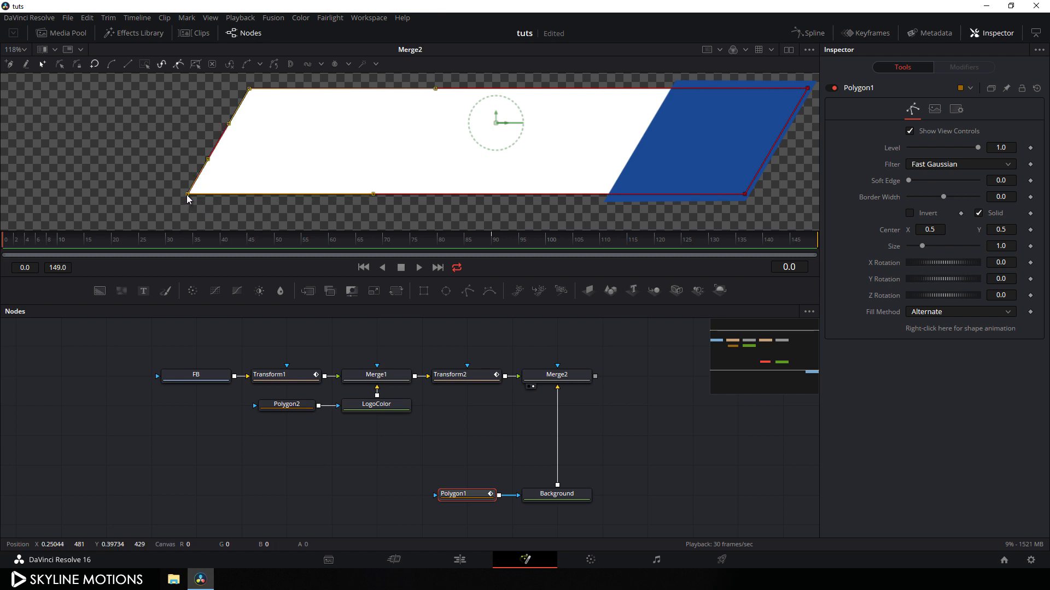
left_click_drag(188, 198, 617, 200)
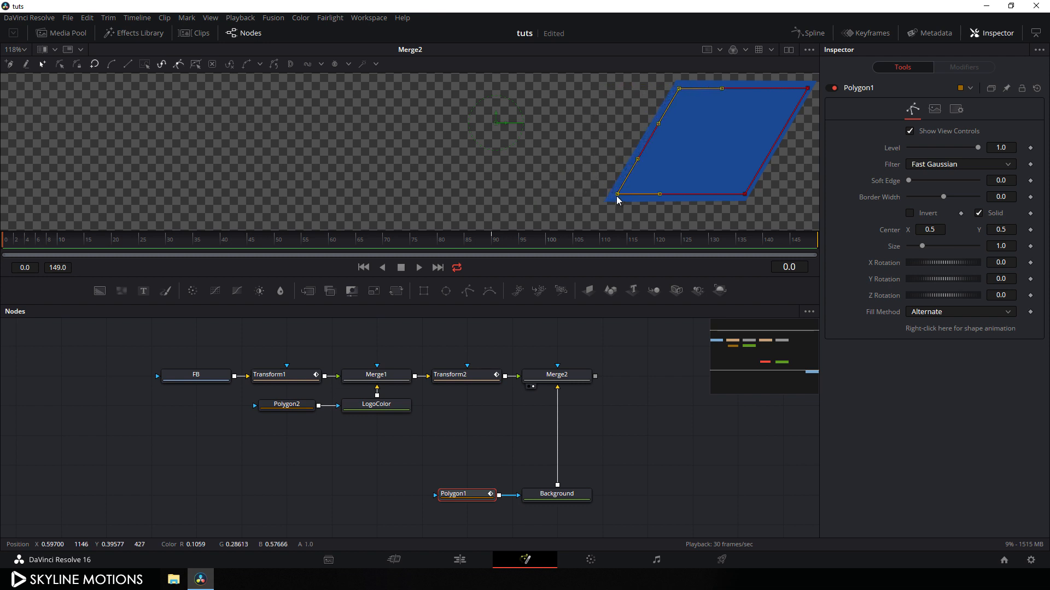
left_click_drag(12, 241, 389, 240)
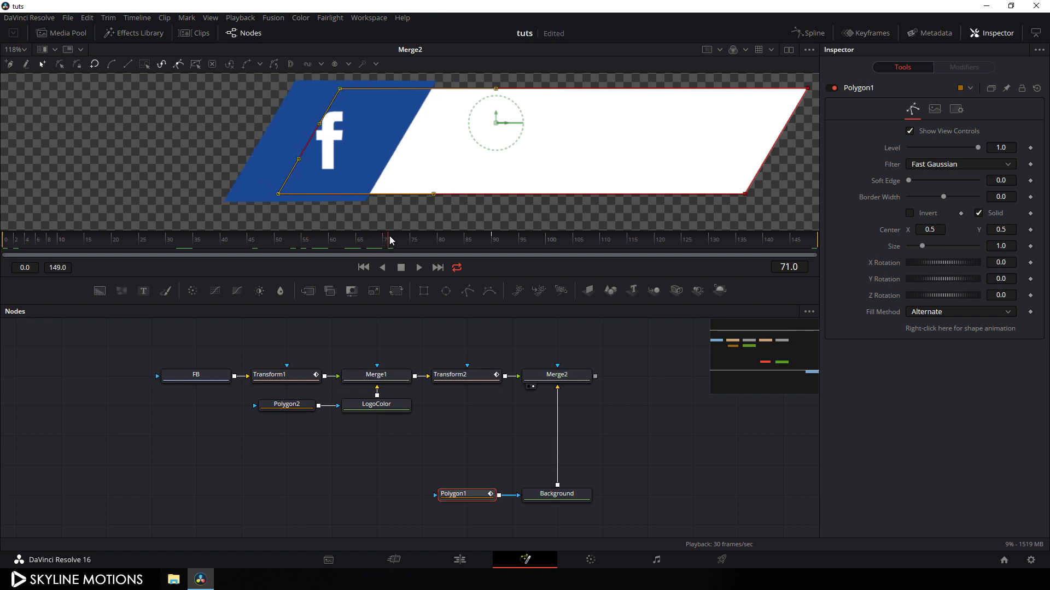
Show only Polygon1's Polyline curve in the Spline editor, fit it to view, and smooth both keyframes
left_click(796, 35)
left_click(721, 408)
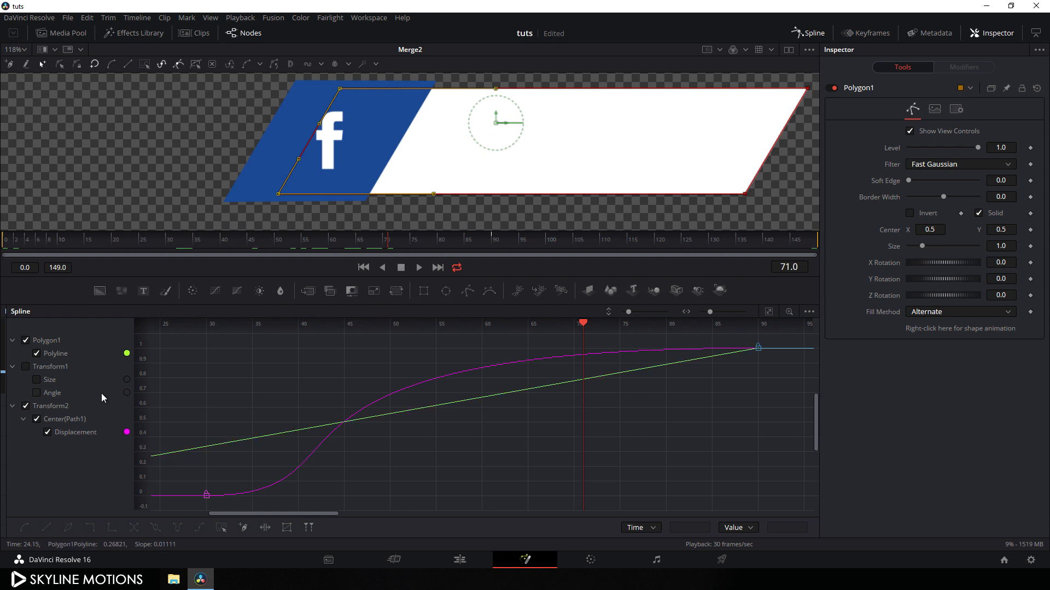
left_click(25, 406)
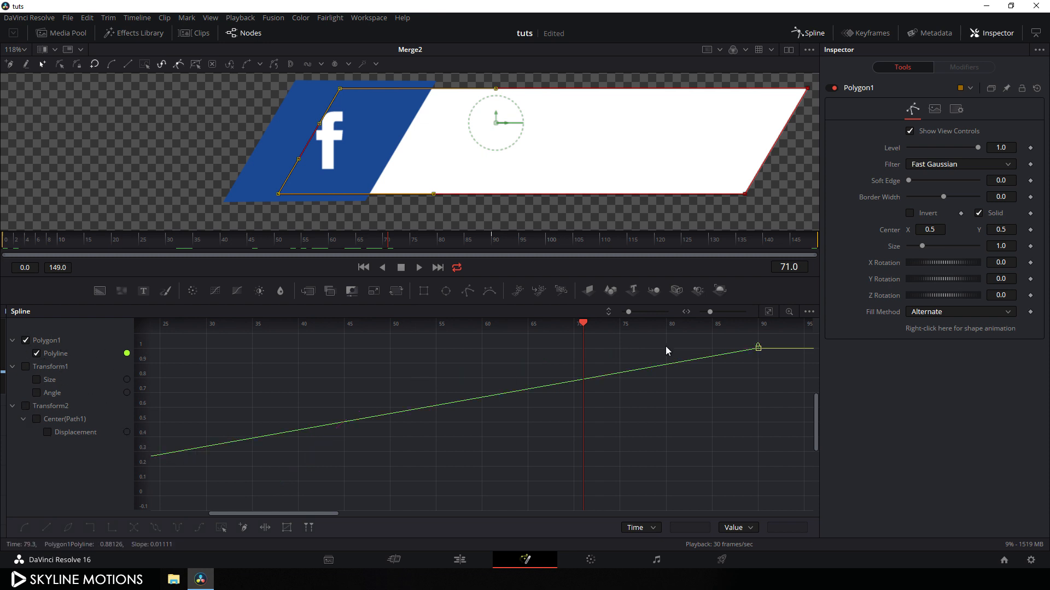
left_click(768, 312)
left_click_drag(773, 337, 195, 504)
key("shift+s")
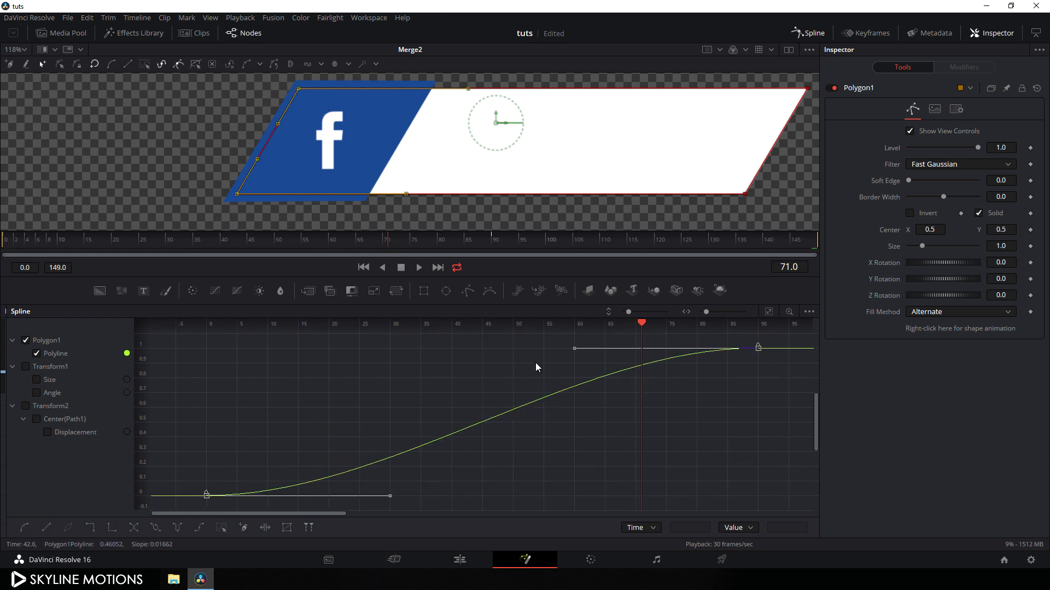
Return to frame 0, stretch the handle of Polygon1's final shape keyframe back to about frame 0, and close the Spline editor
left_click_drag(644, 326, 204, 364)
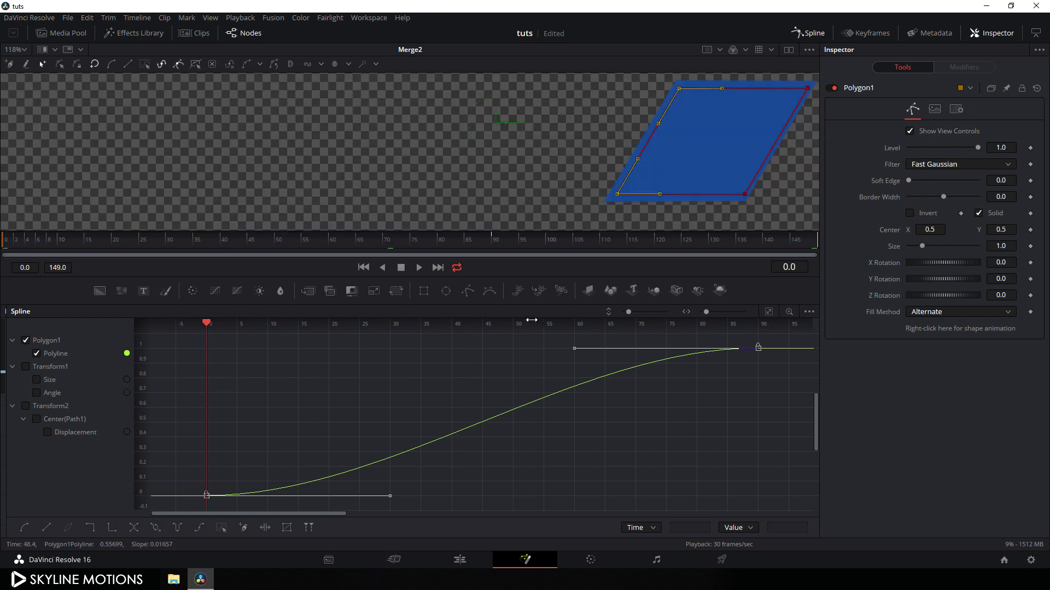
left_click_drag(573, 355, 206, 353)
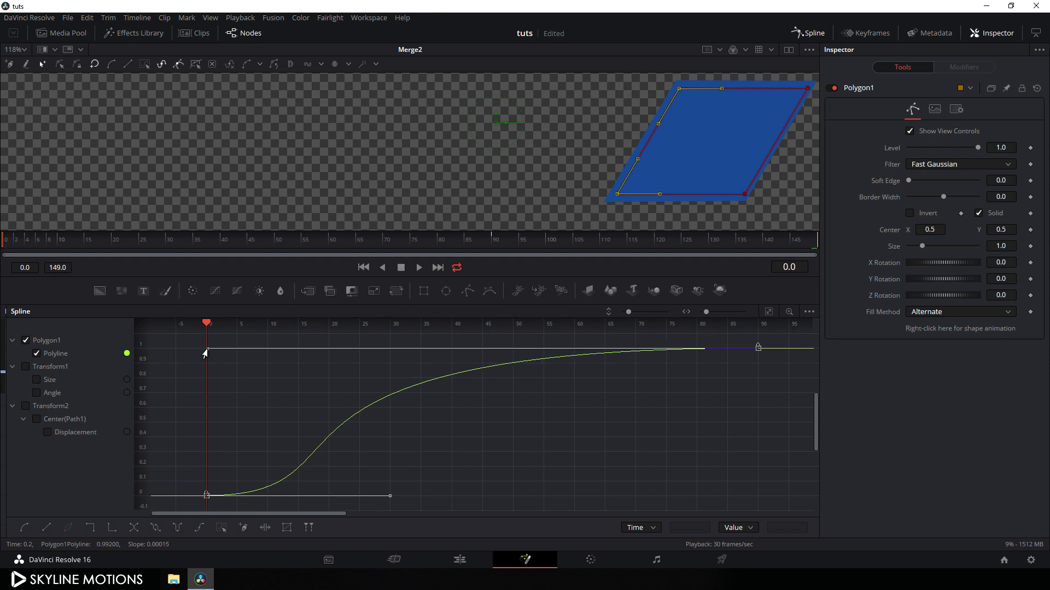
left_click_drag(205, 350, 202, 350)
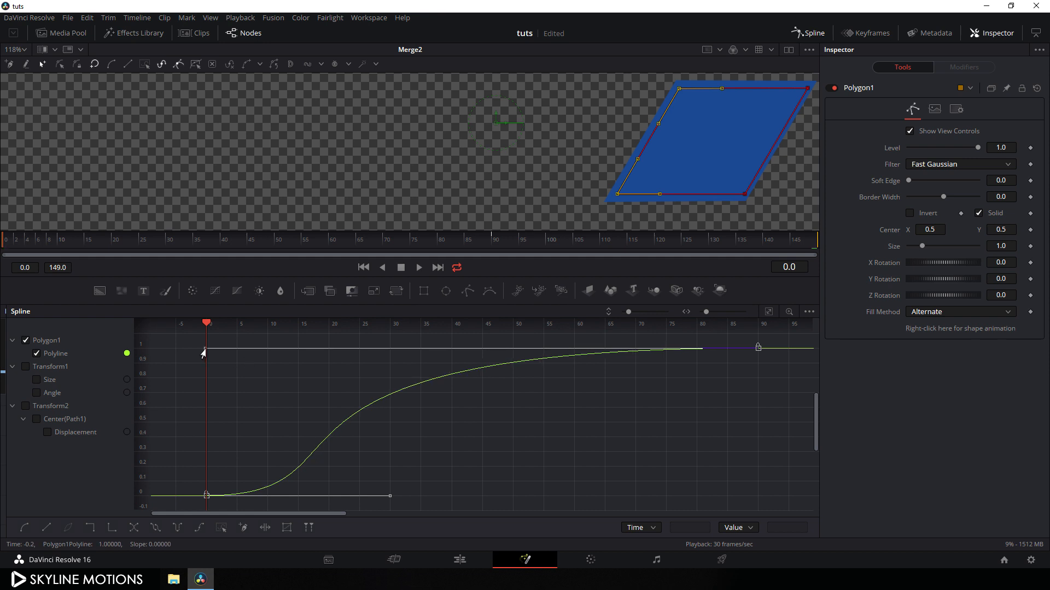
left_click(808, 33)
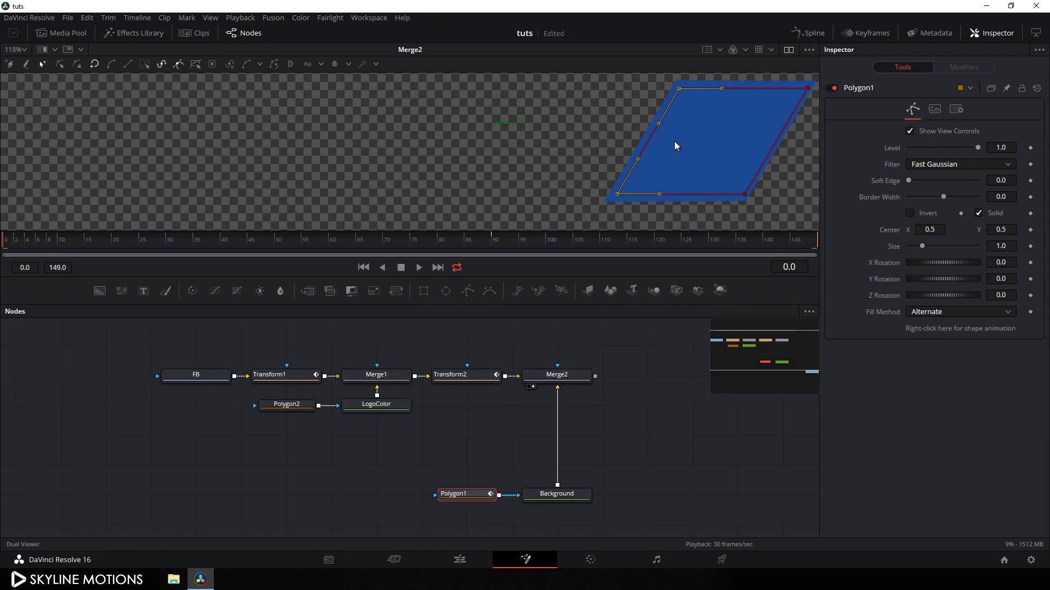
Play the eased white background reveal to check it against the logo panel's slide, stop playback, and deselect the node
left_click(419, 268)
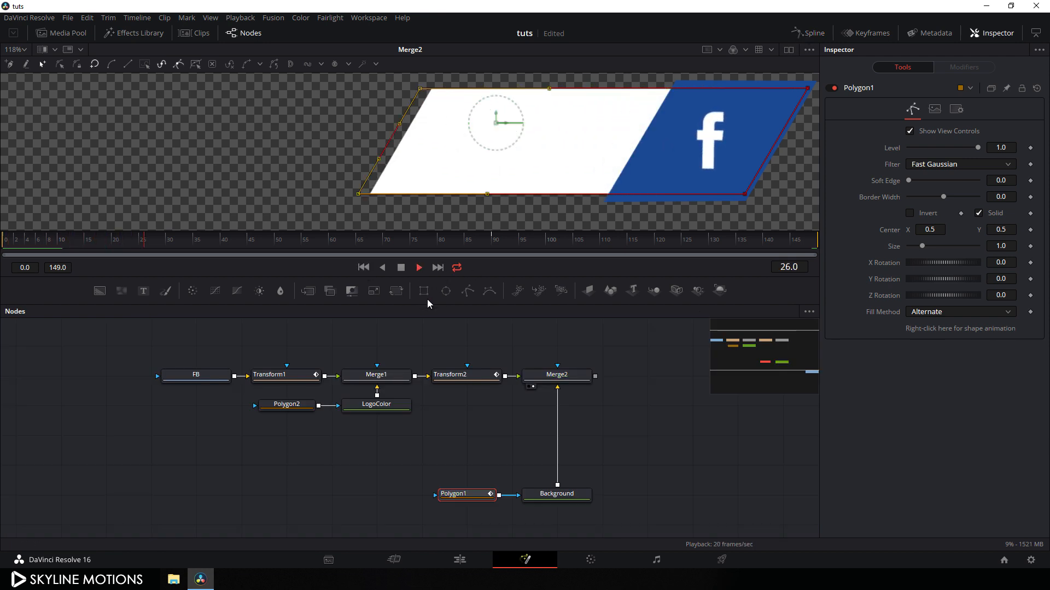
left_click(402, 270)
left_click(416, 341)
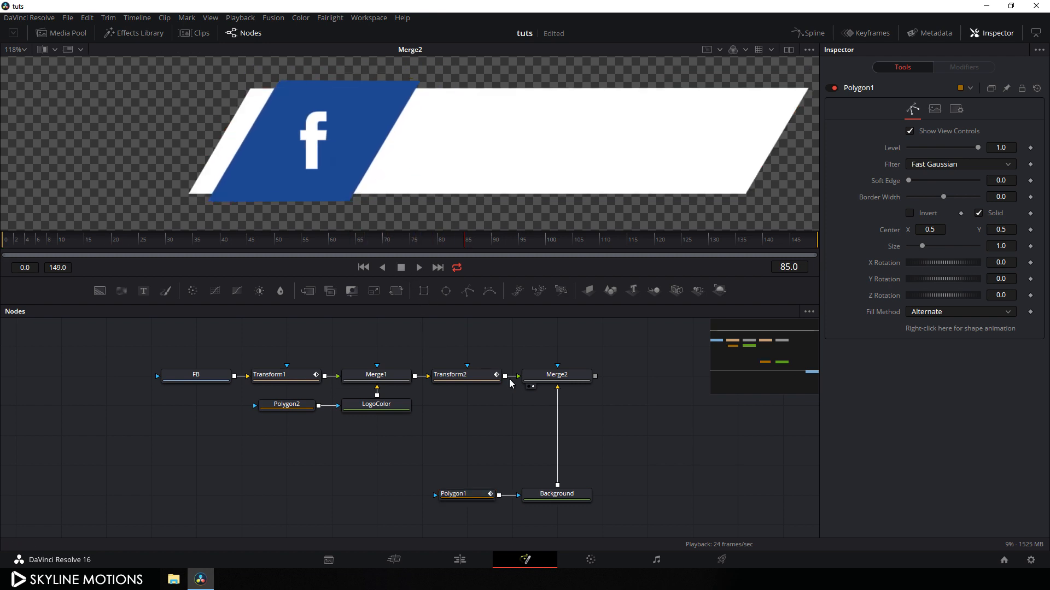
Add a Text node above Polygon1 reading "LIKE ON FACEBOOK" and set its colour to black
scroll(619, 456, "down", 1)
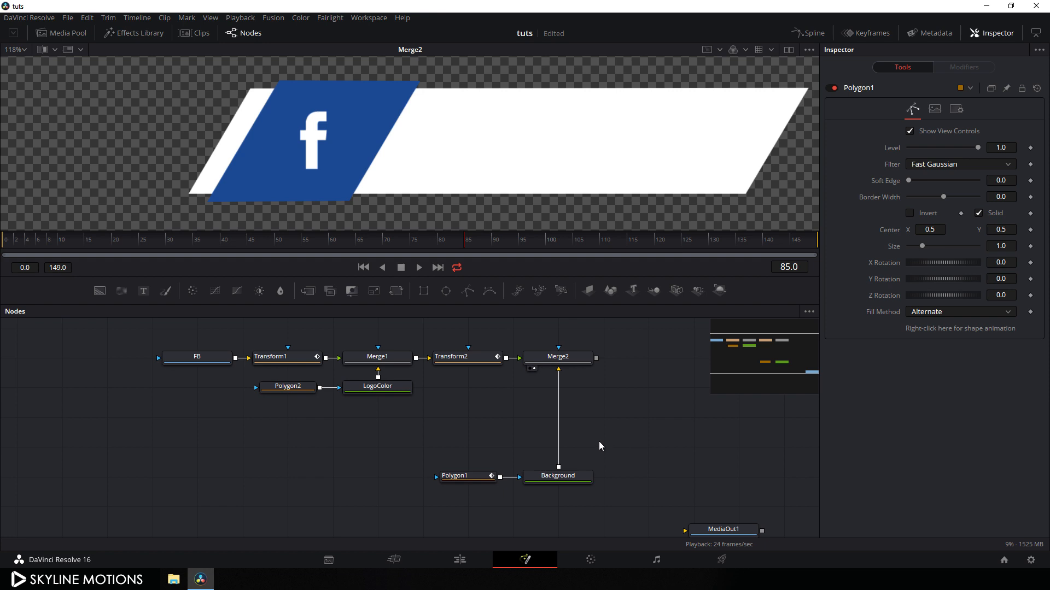
left_click_drag(144, 291, 467, 443)
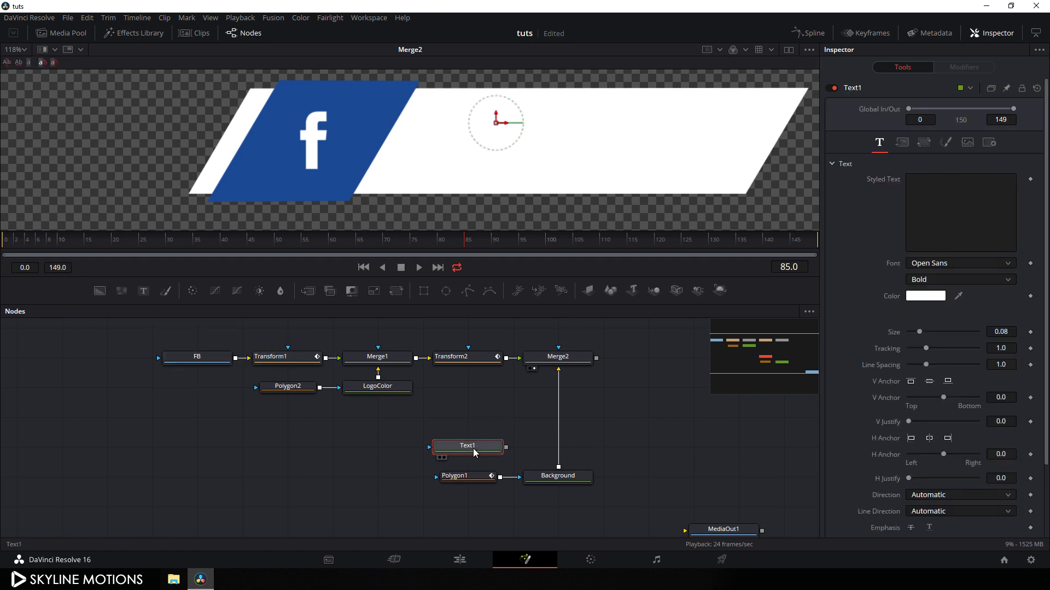
left_click(935, 186)
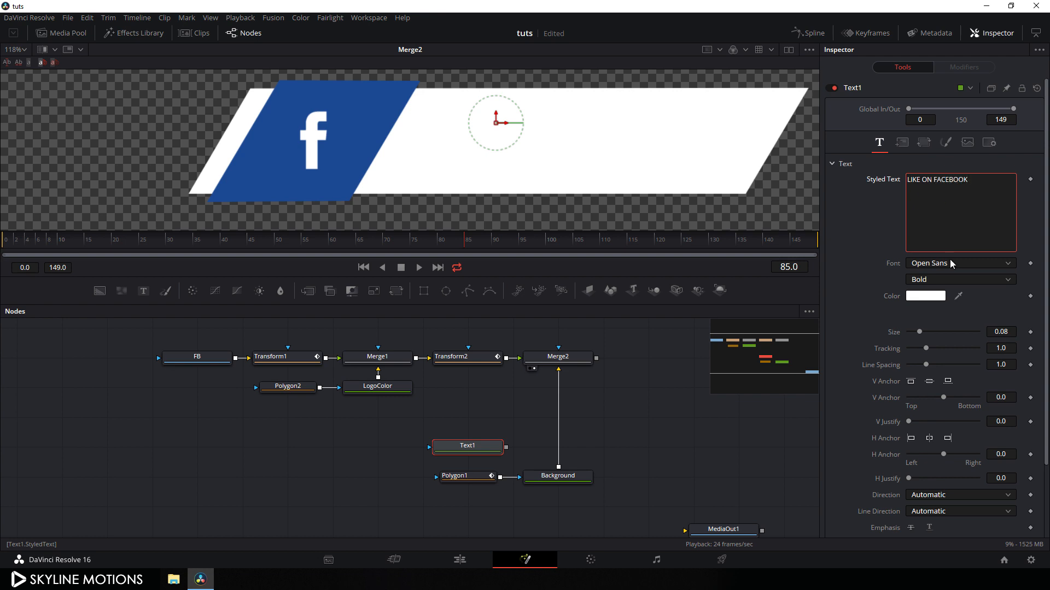
left_click(927, 297)
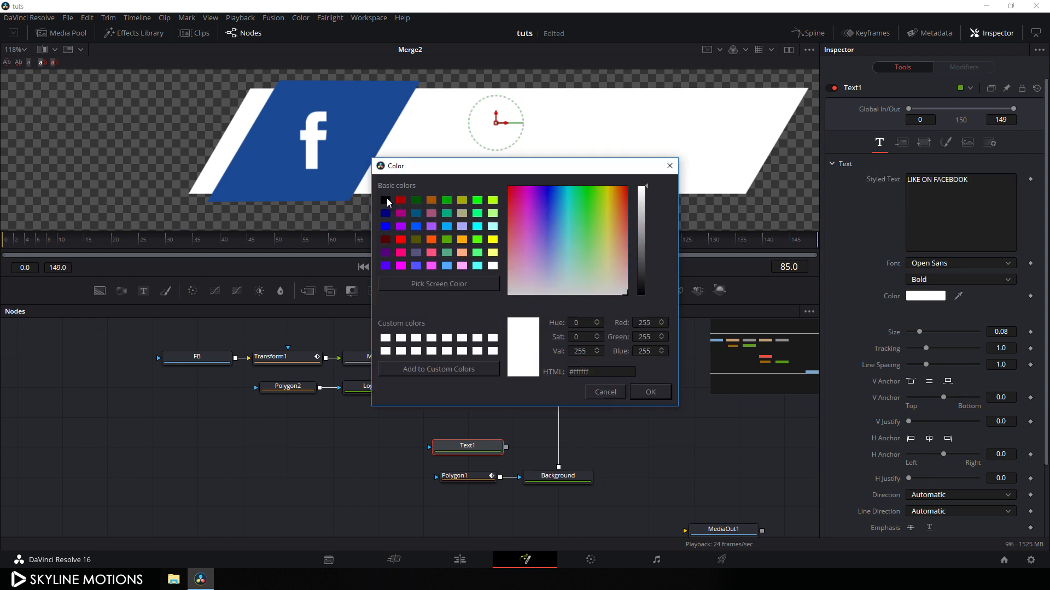
left_click(386, 200)
left_click(651, 392)
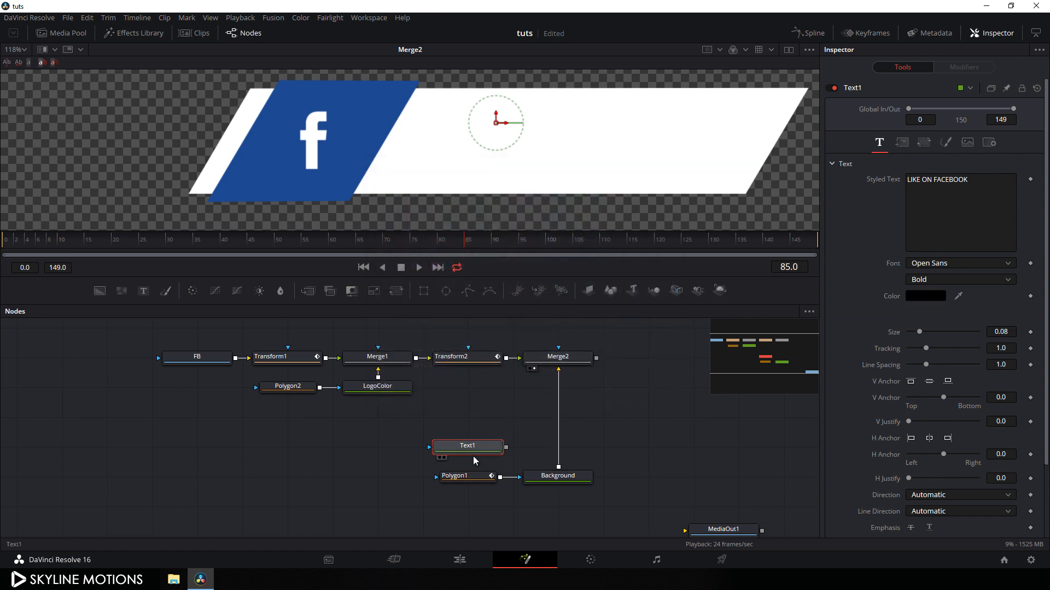
Insert a Merge node between Background and Merge2 with Text1 connected as its foreground
left_click(601, 439)
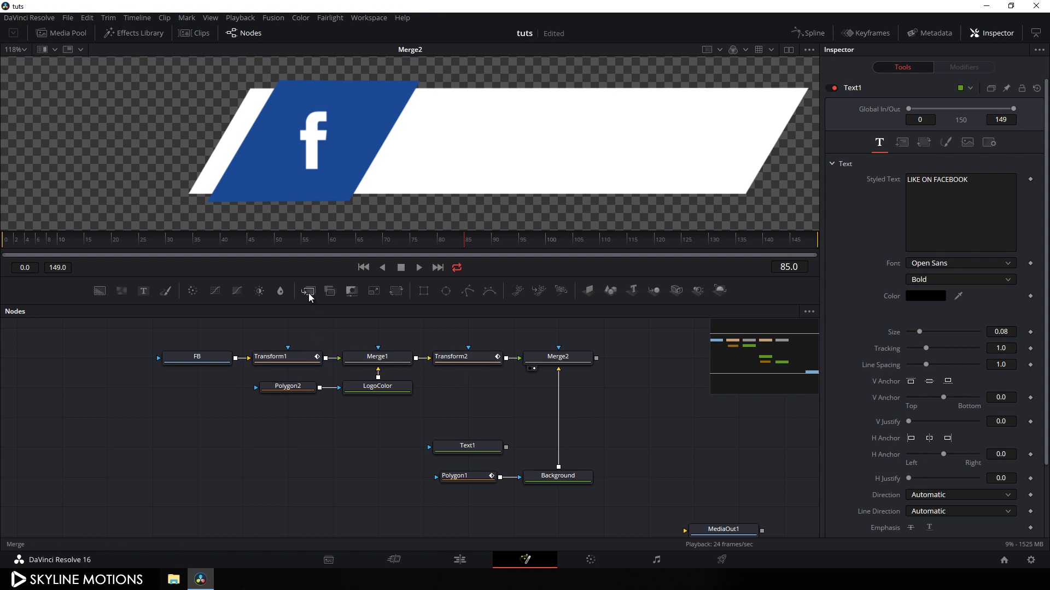
left_click_drag(309, 297, 462, 451)
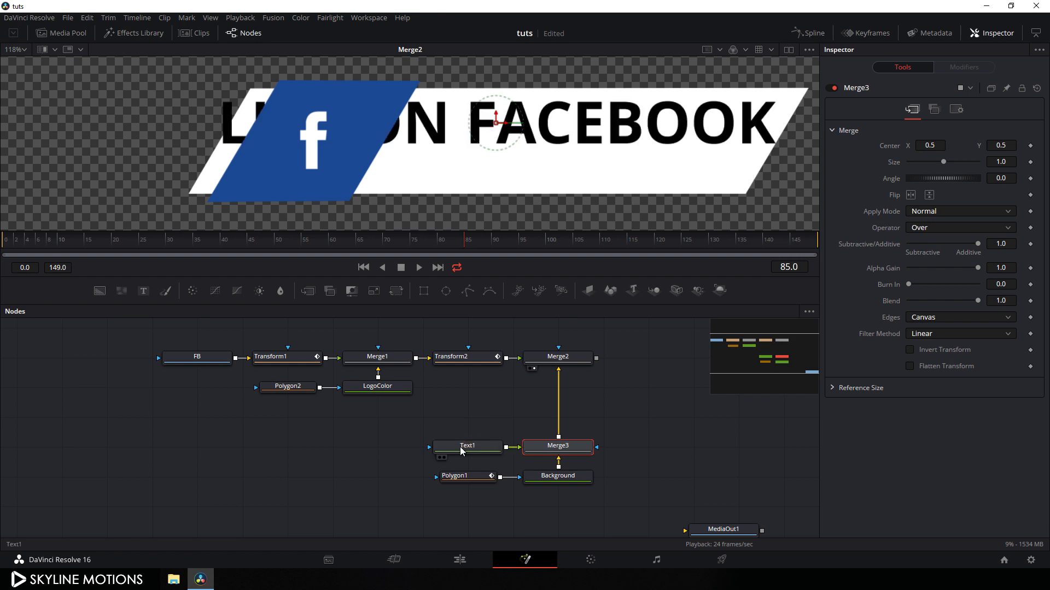
Set Text1's size to 0.035 and its horizontal anchor to left
left_click(474, 449)
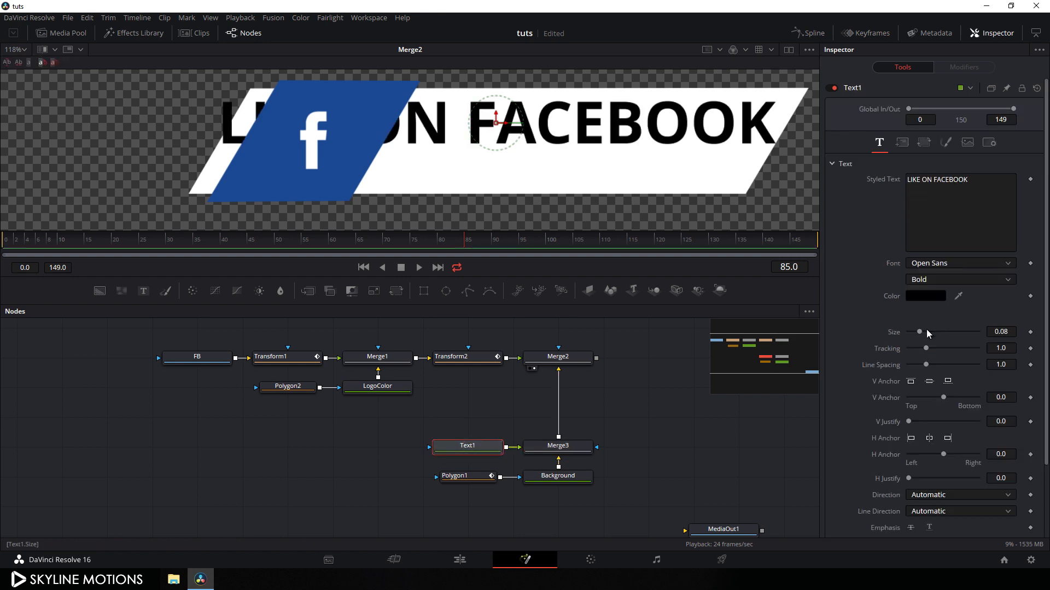
left_click_drag(919, 331, 914, 333)
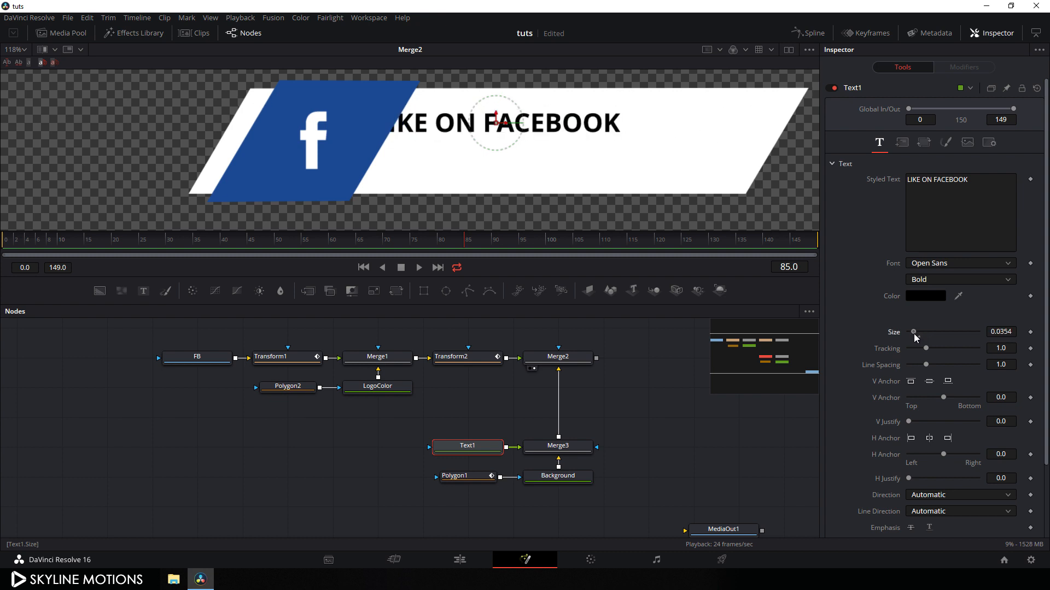
left_click(1012, 333)
key("BackSpace")
key("Tab")
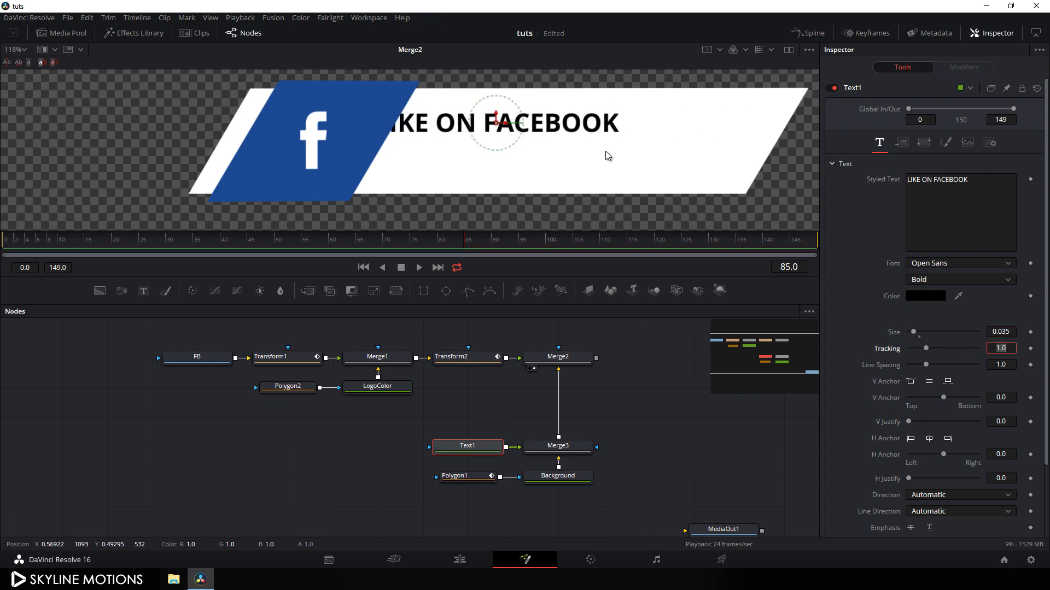
left_click(910, 439)
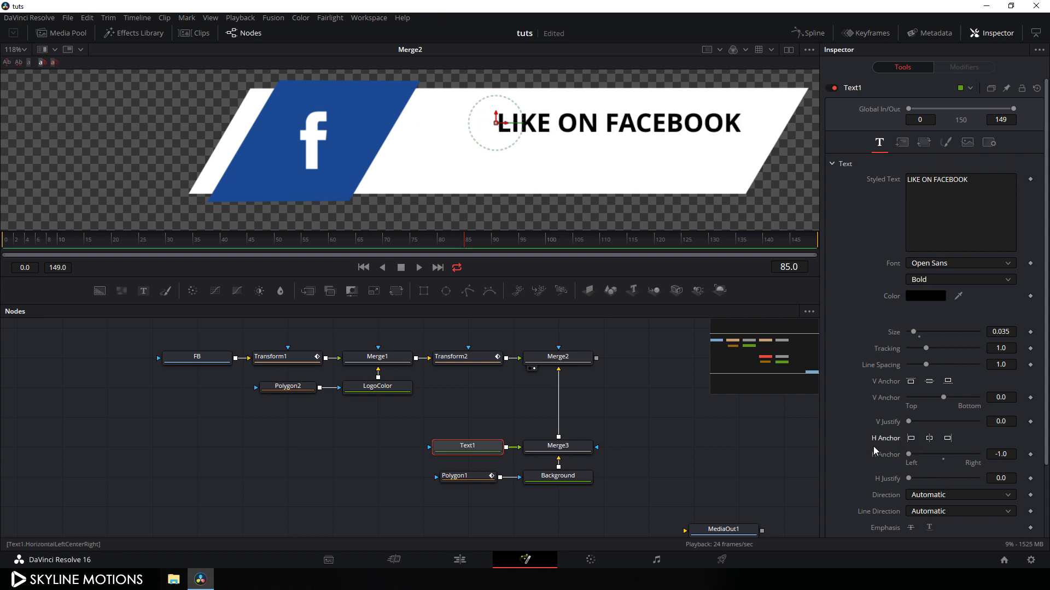
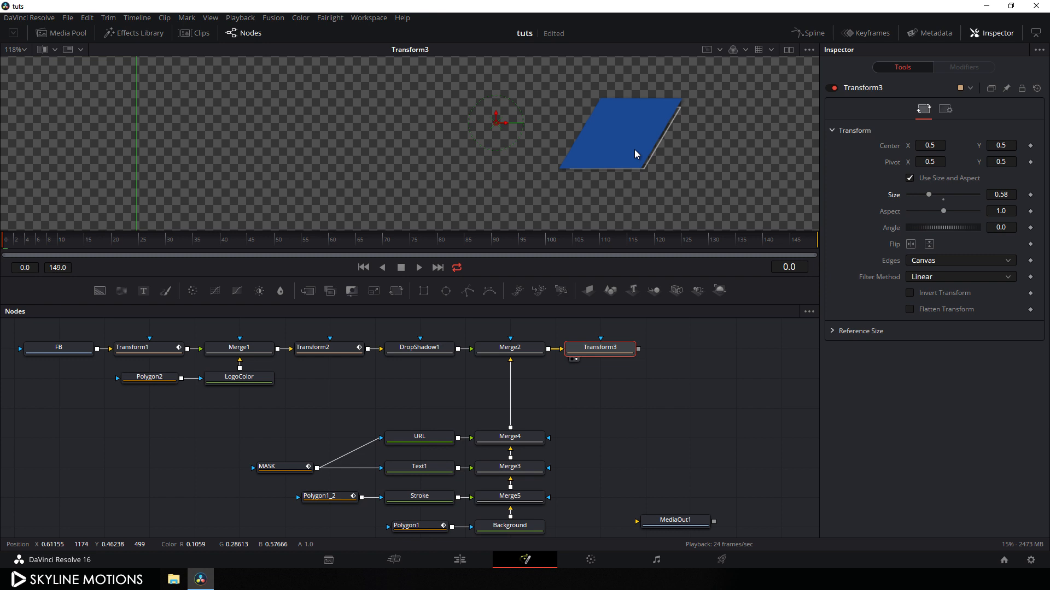
Undo Transform3's size change and set its pivot to X 0.674, Y 0.478, centred on the blue panel
key("ctrl+z")
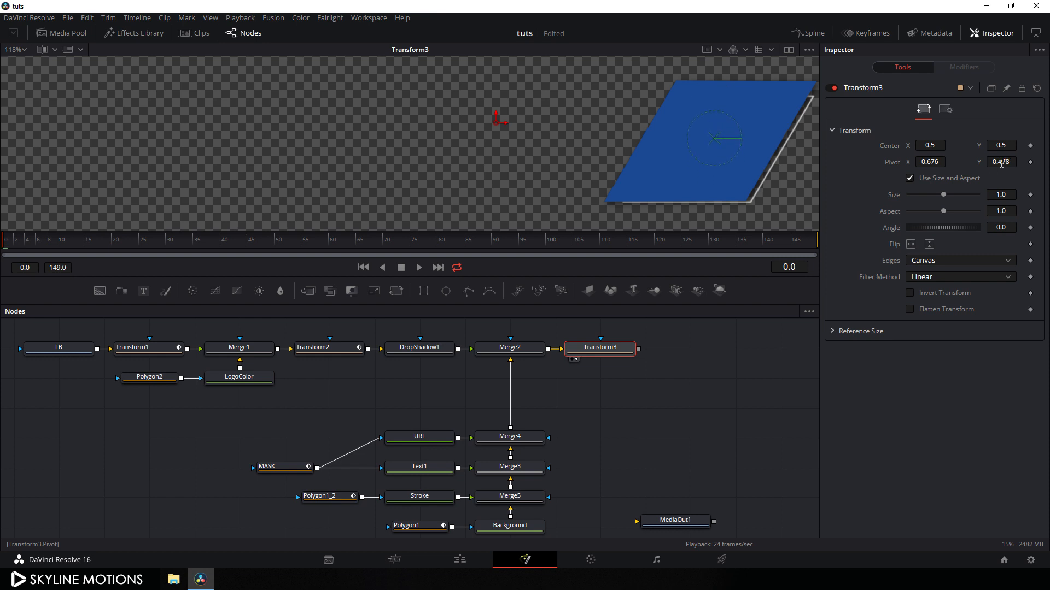
left_click_drag(929, 161, 931, 162)
Animate Transform3's size, with a keyframe of 1.0 at frame 10 and 0.0 at frame 0
left_click(60, 244)
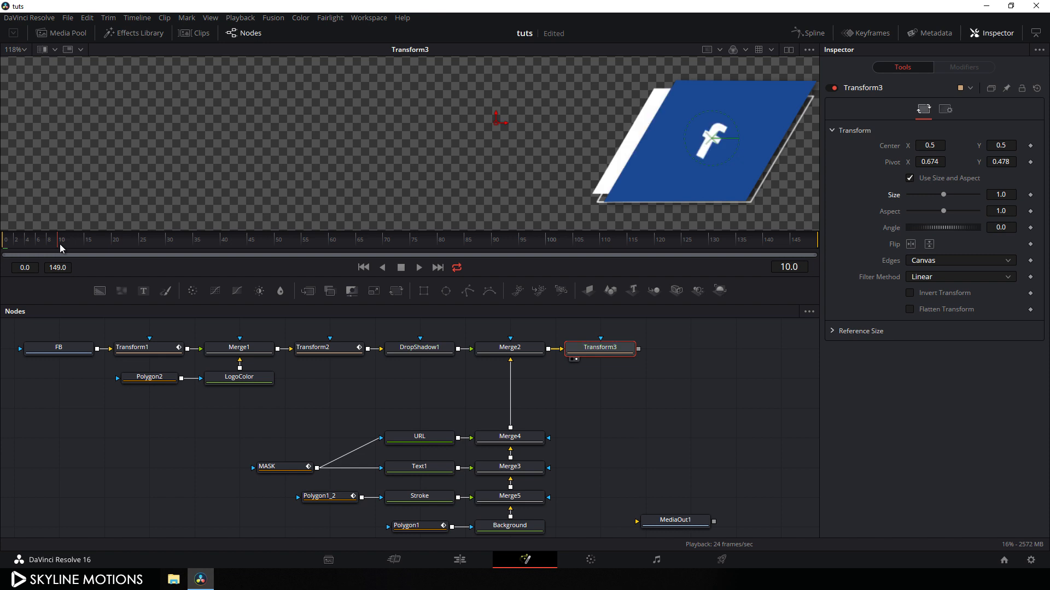
right_click(892, 199)
left_click(916, 204)
left_click_drag(60, 244, 17, 246)
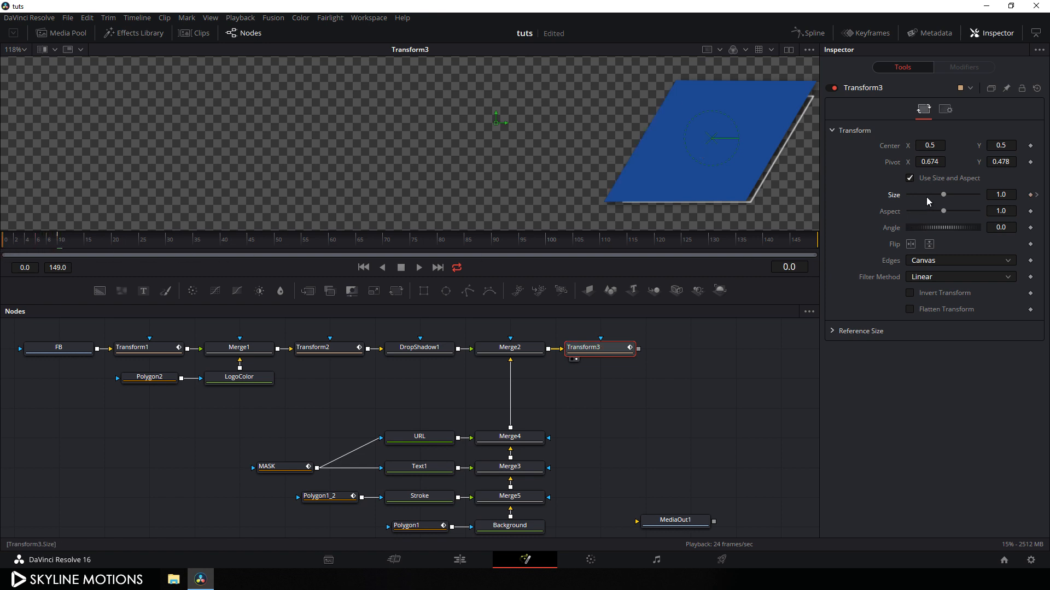
left_click_drag(945, 197, 886, 211)
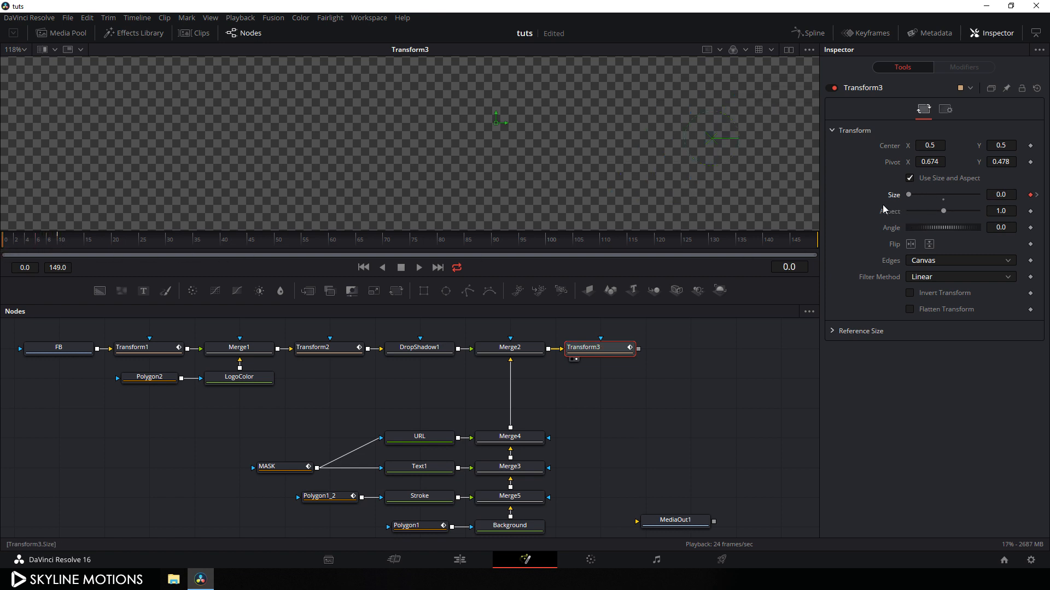
Show only Transform3's size curve in the Spline editor, collapse the curve groups, and fit the curve to view
left_click(808, 34)
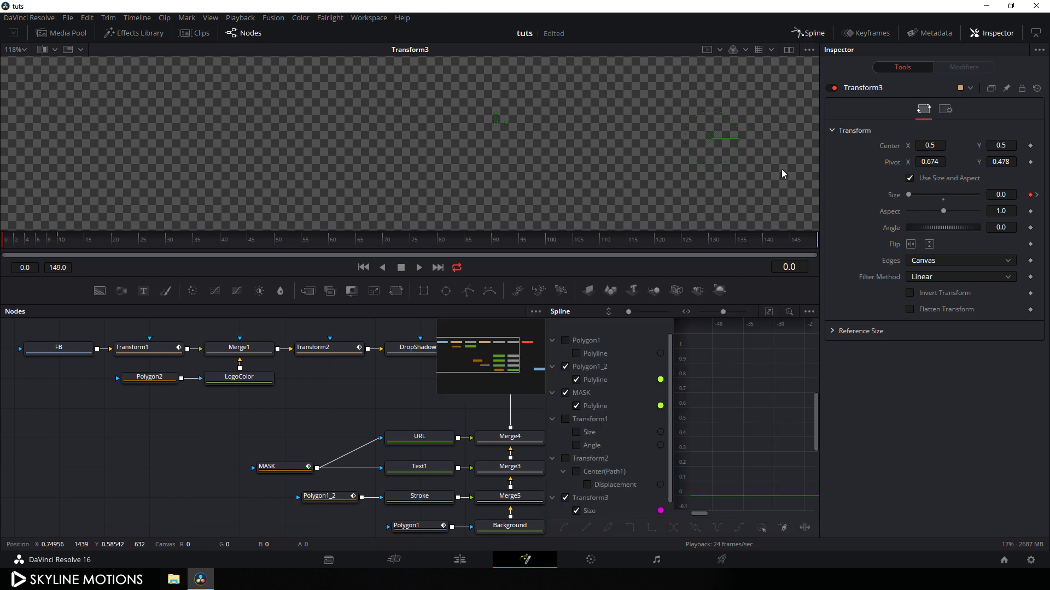
key("F4")
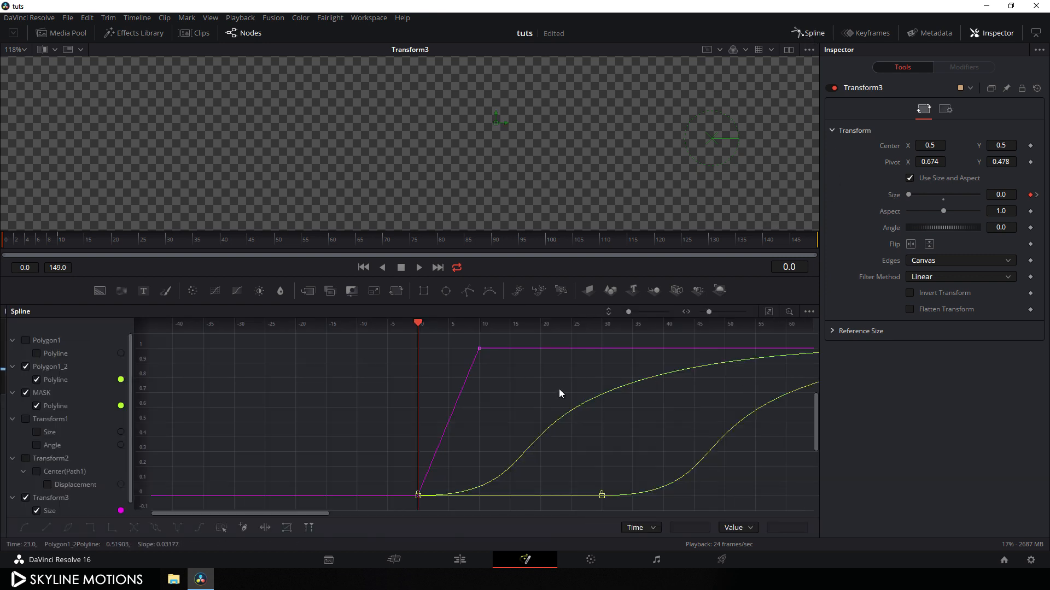
left_click(12, 367)
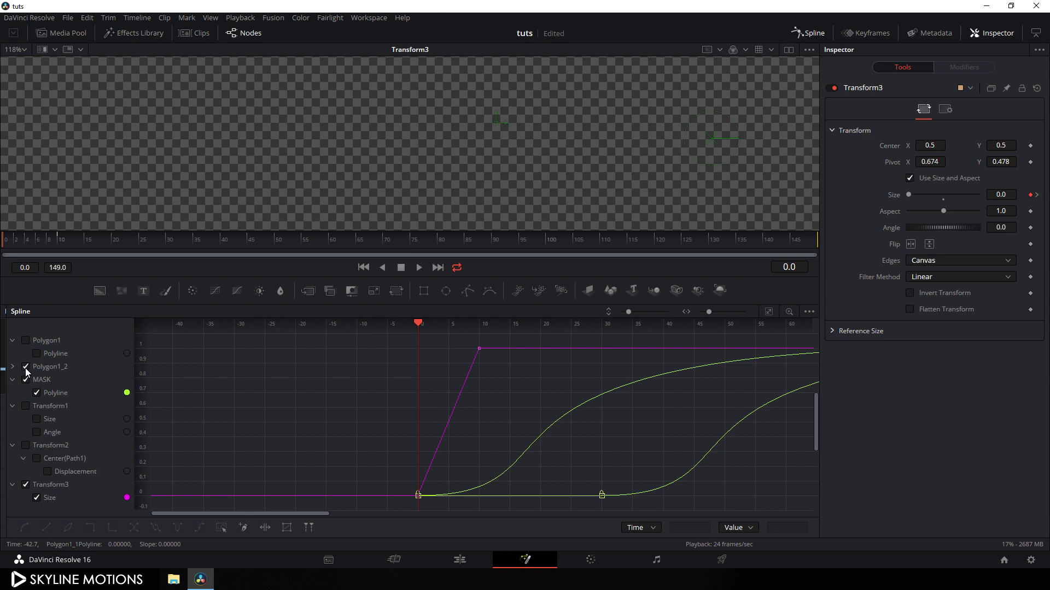
left_click(25, 367)
left_click(12, 379)
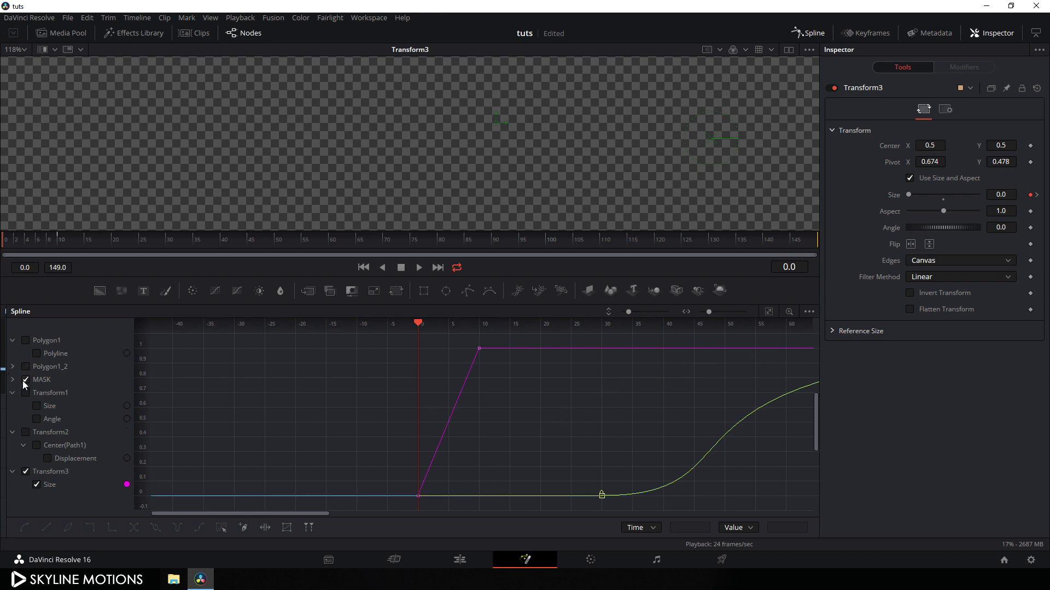
left_click(26, 380)
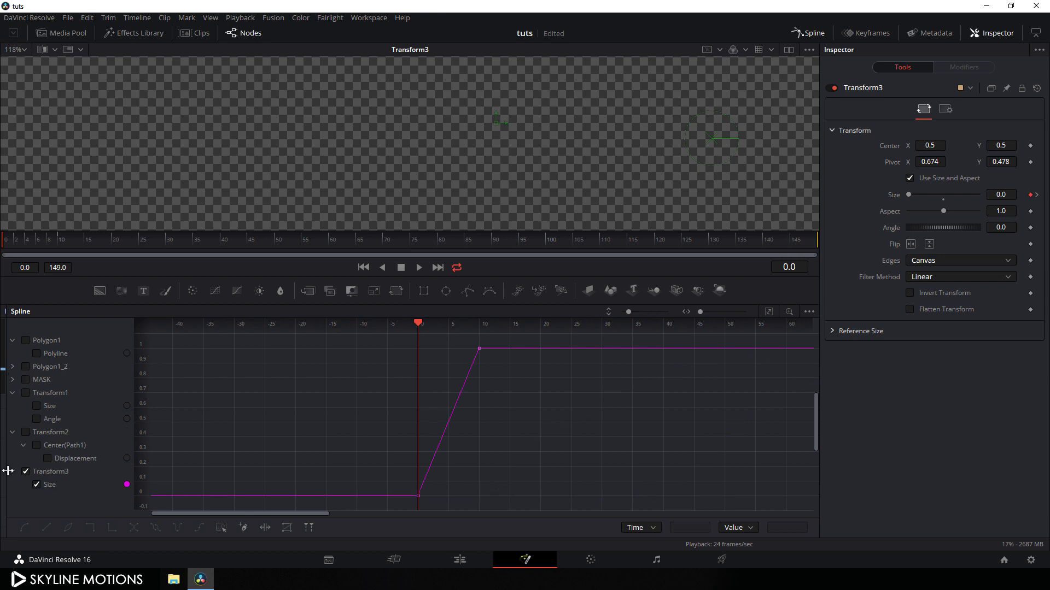
left_click(13, 394)
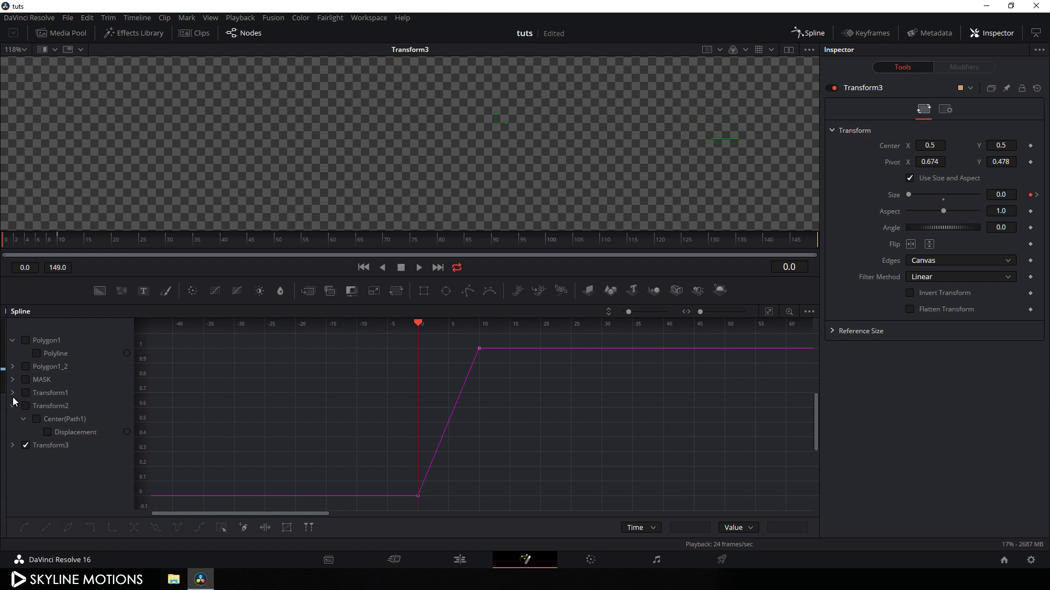
left_click(12, 407)
left_click(13, 340)
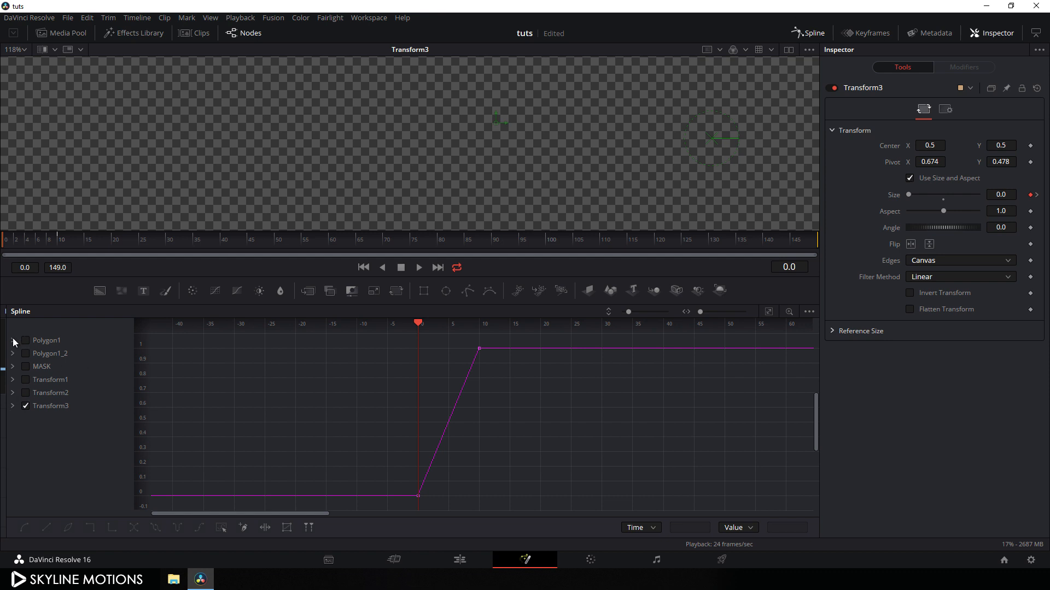
left_click(768, 313)
Smooth both Transform3 size keyframes, stretch the end keyframe's handle back to frame 0, and close the Spline editor
left_click_drag(777, 336, 201, 507)
key("s")
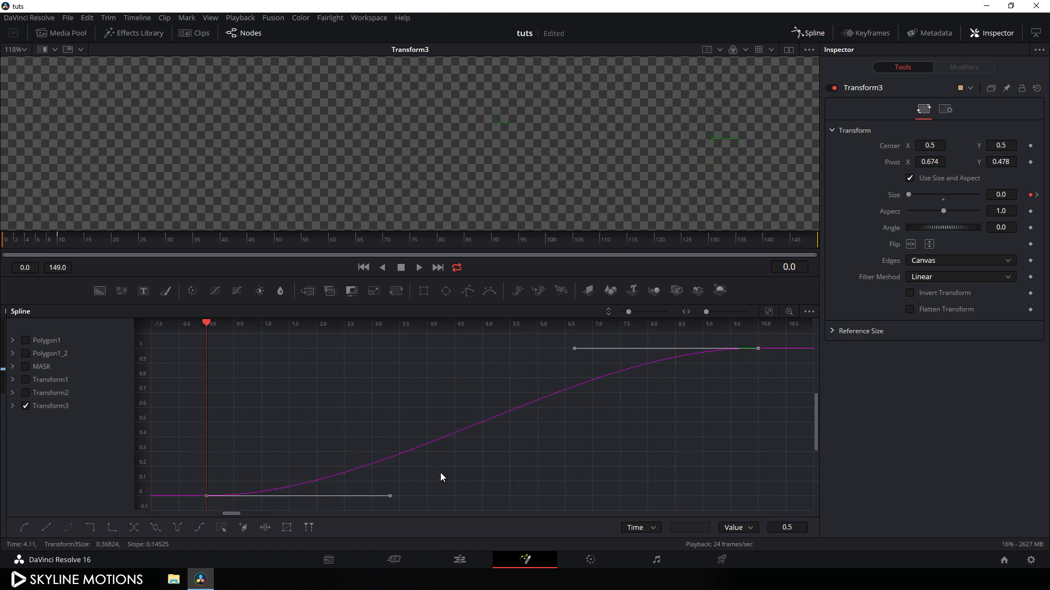
left_click_drag(573, 350, 204, 352)
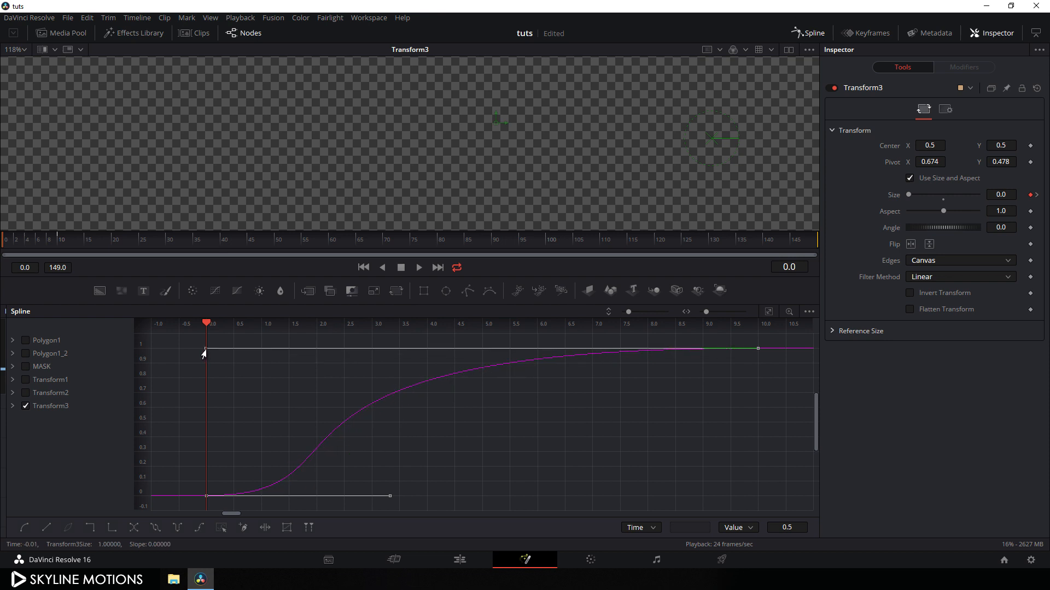
left_click(807, 33)
Fit the whole frame in the viewer and scrub from frame 0 to 88 to check the complete lower-third animation
left_click_drag(17, 241, 43, 239)
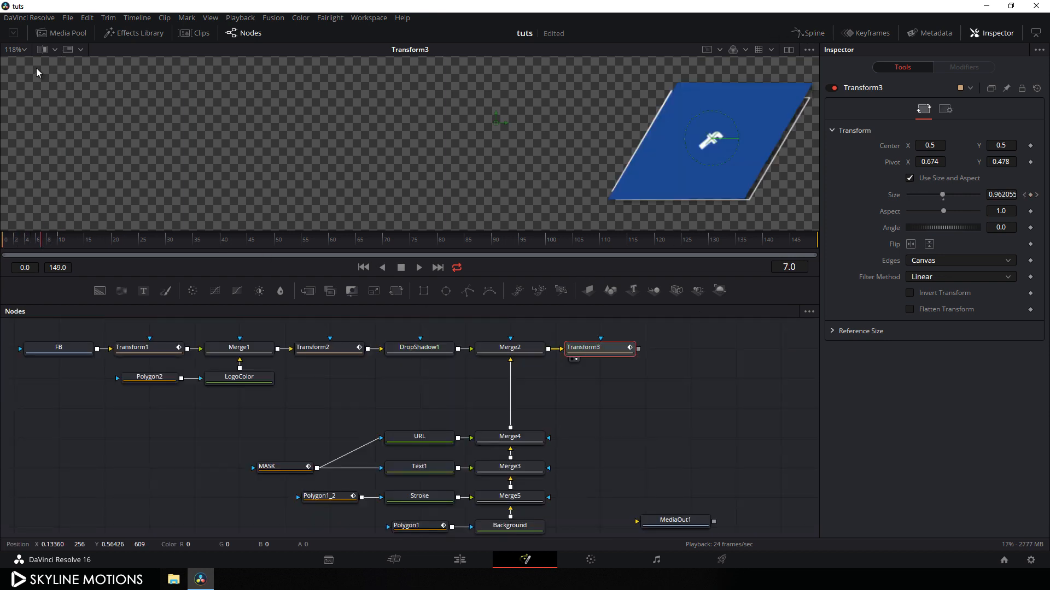
left_click(17, 49)
left_click(22, 64)
left_click(9, 242)
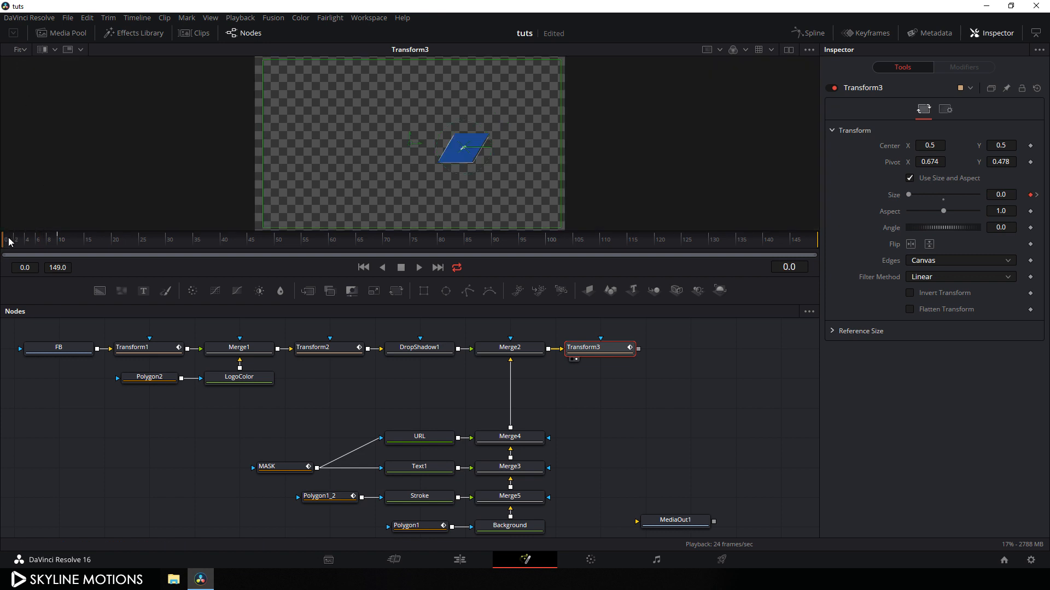
left_click_drag(9, 241, 73, 242)
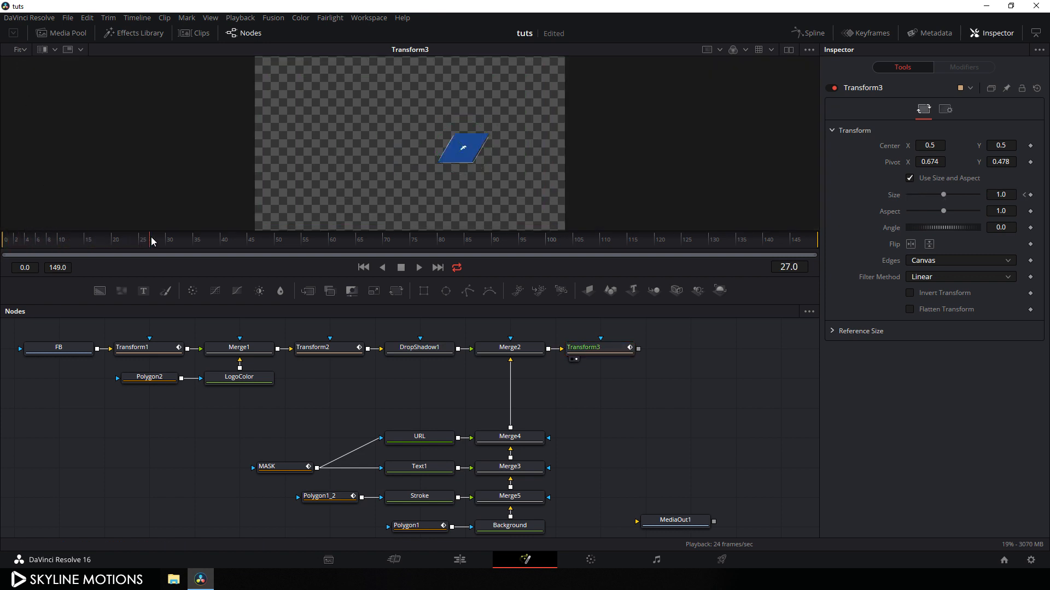
left_click_drag(151, 237, 480, 244)
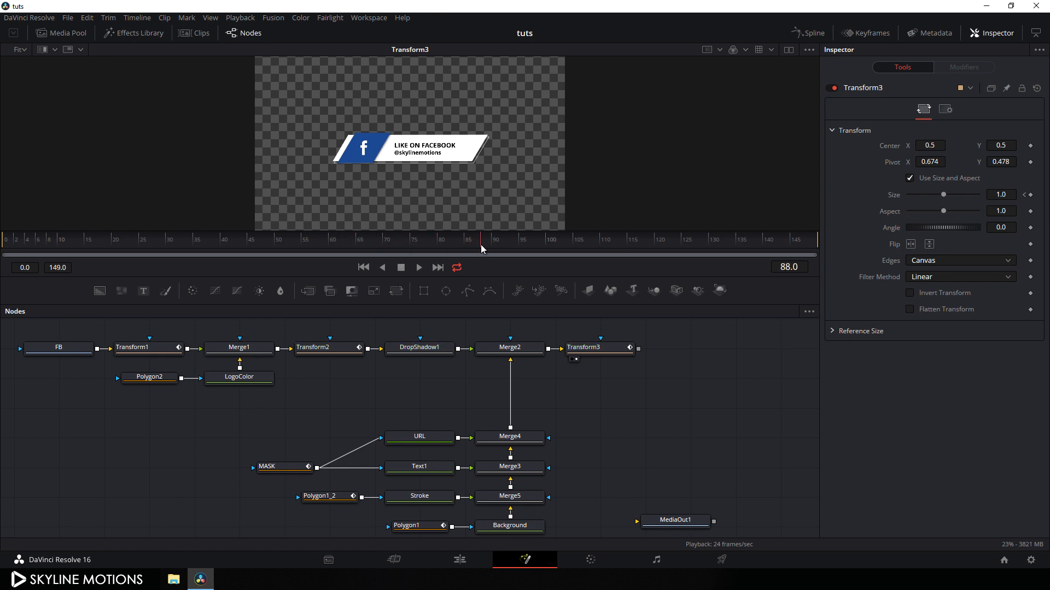
Add a Transform node after Transform3 and display its output in the viewer
left_click(605, 352)
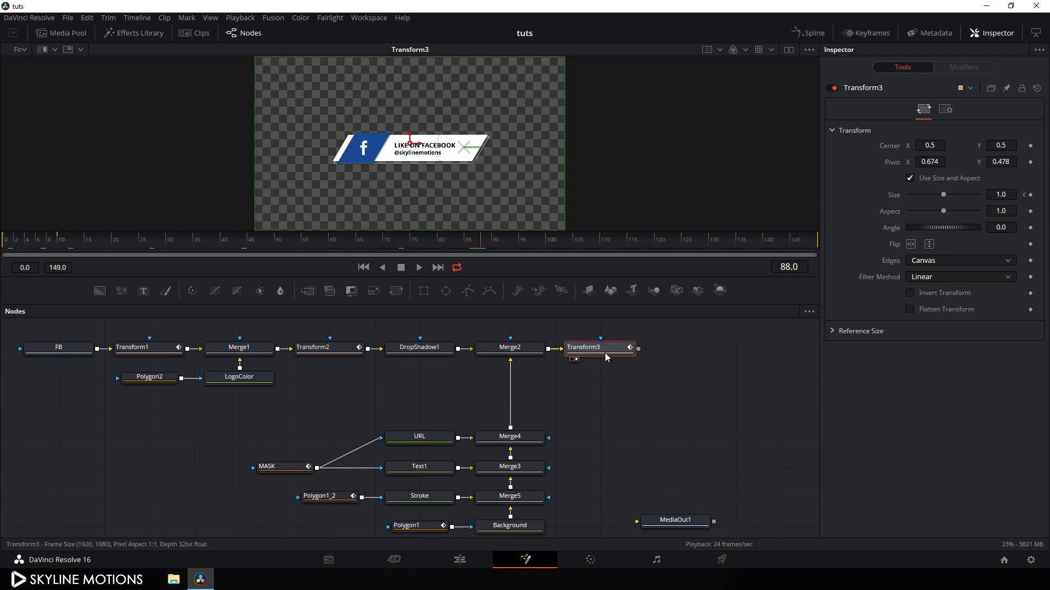
left_click(396, 291)
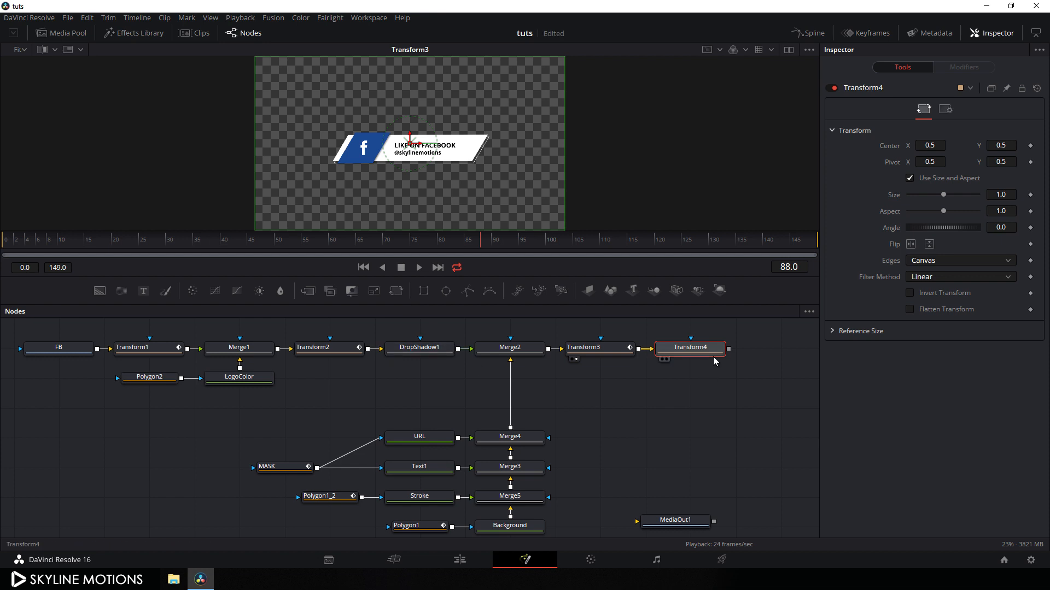
left_click_drag(689, 350, 673, 144)
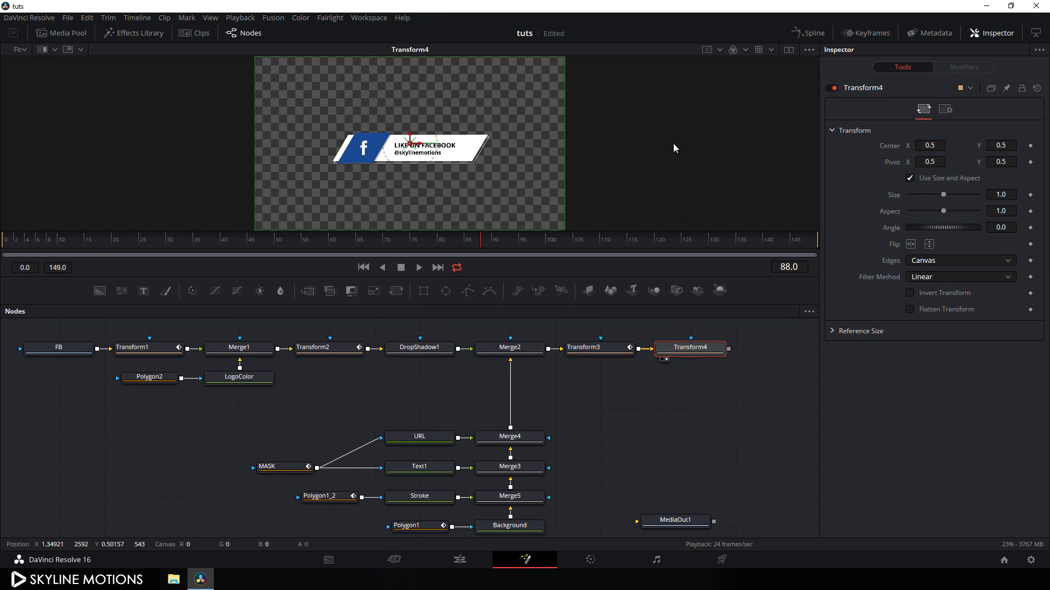
left_click_drag(724, 385, 694, 388)
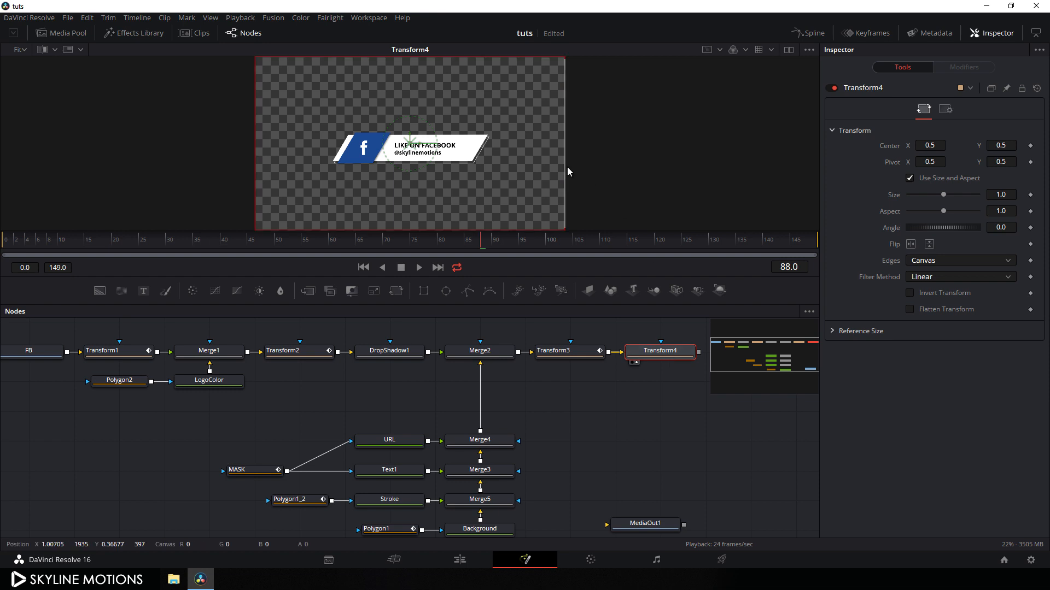
Try scaling down and repositioning the whole lower-third with the new Transform4 node, and undo both changes
left_click_drag(567, 166, 521, 162)
left_click_drag(411, 143, 320, 208)
key("ctrl+z")
key("ctrl+z")
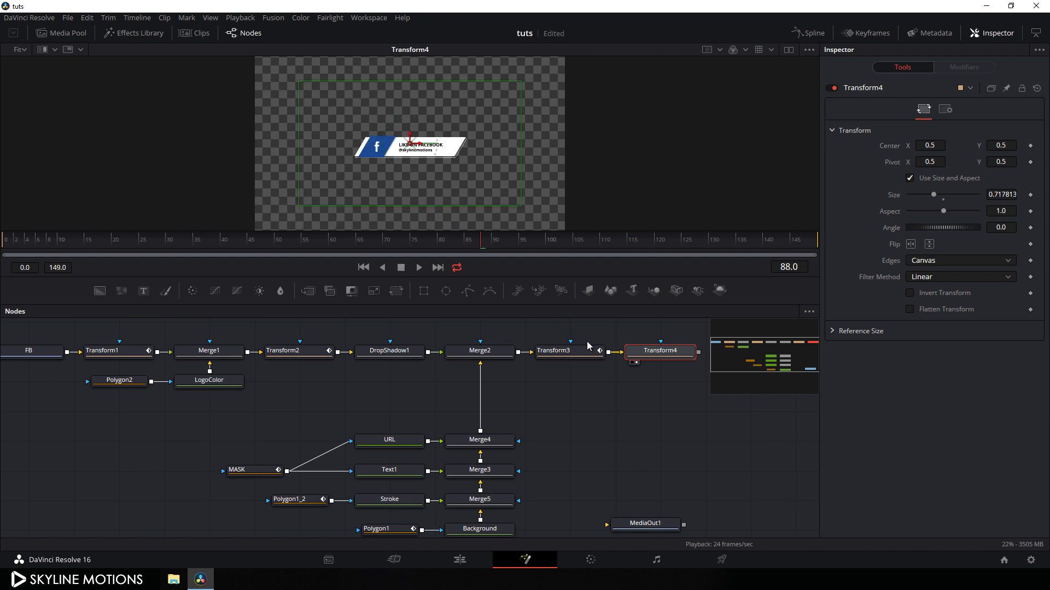
Move MediaOut1 below Transform4 and connect Transform4's output to it
left_click_drag(676, 436, 640, 462)
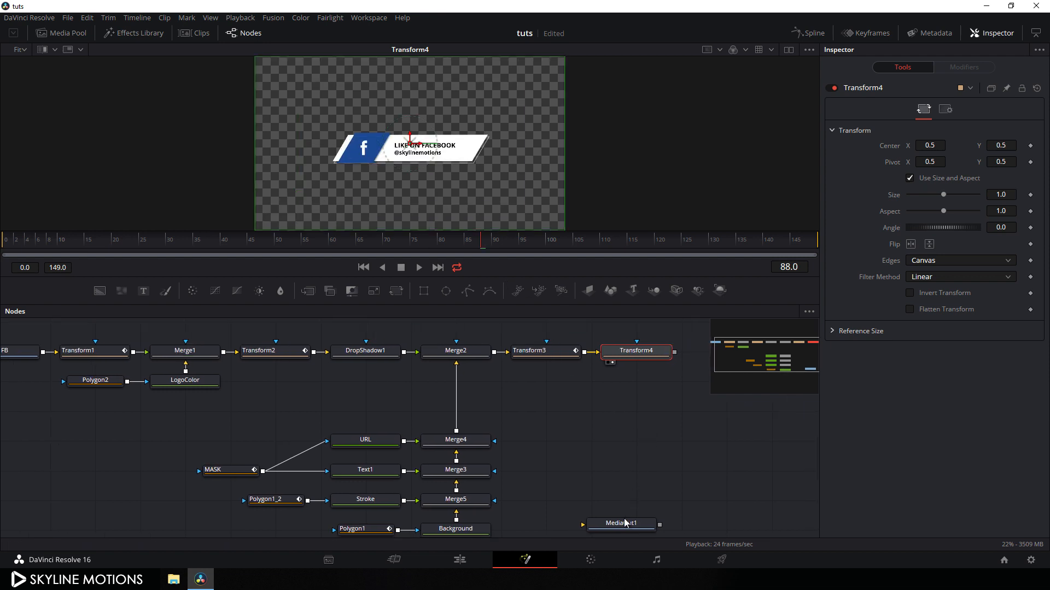
left_click_drag(626, 523, 641, 448)
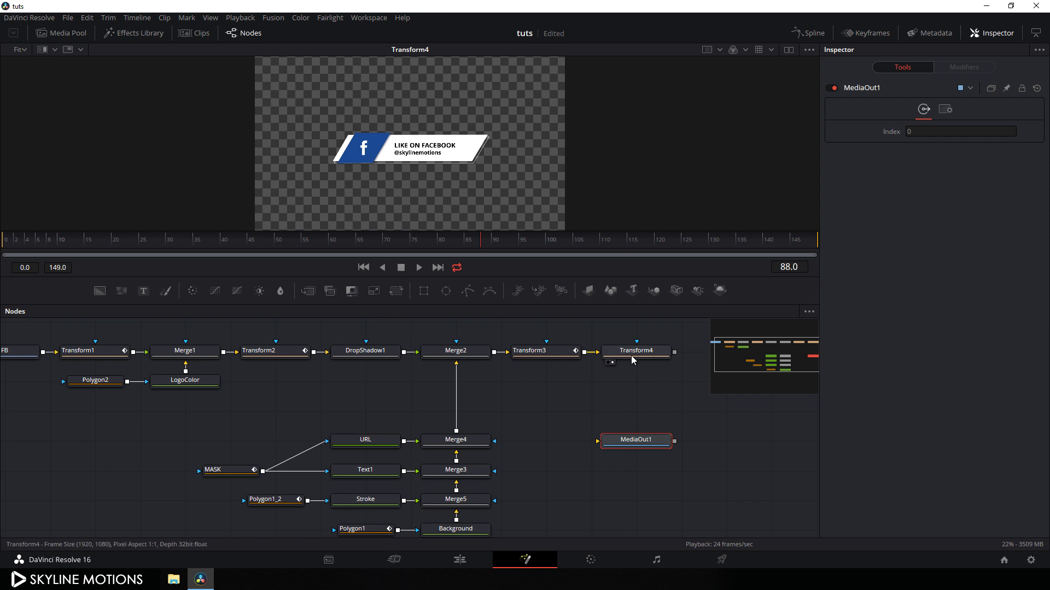
left_click_drag(675, 352, 626, 444)
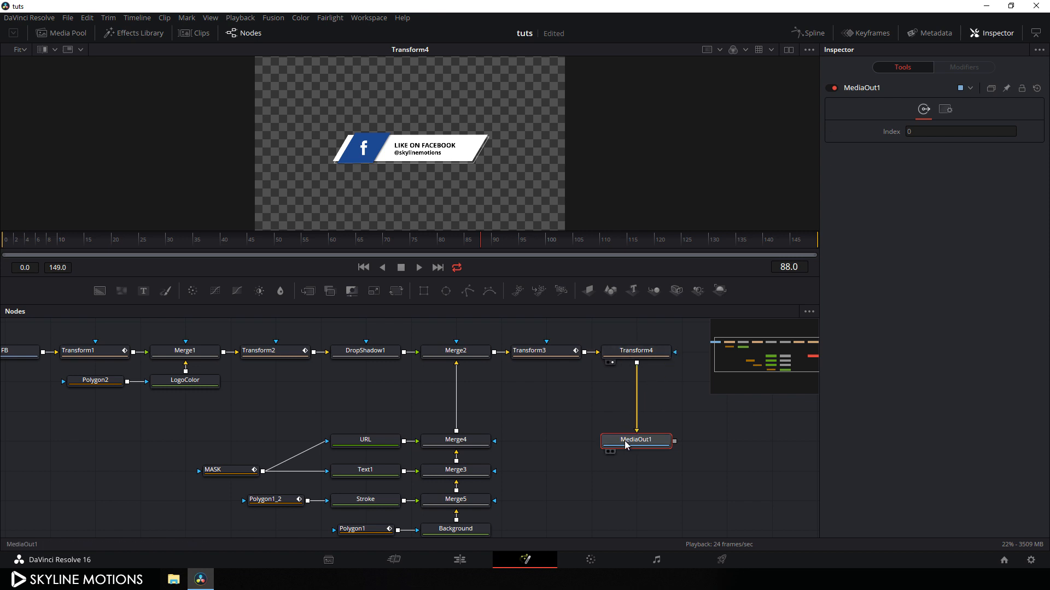
Switch to the Edit page and scrub the timeline to check the rendered Facebook lower-third
left_click(464, 559)
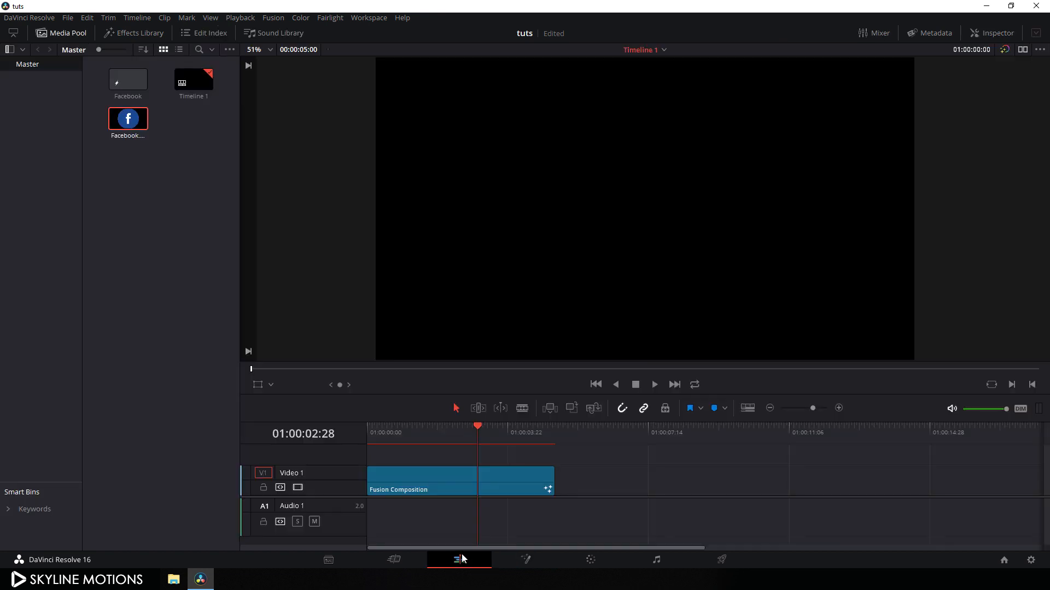
left_click_drag(459, 435, 494, 439)
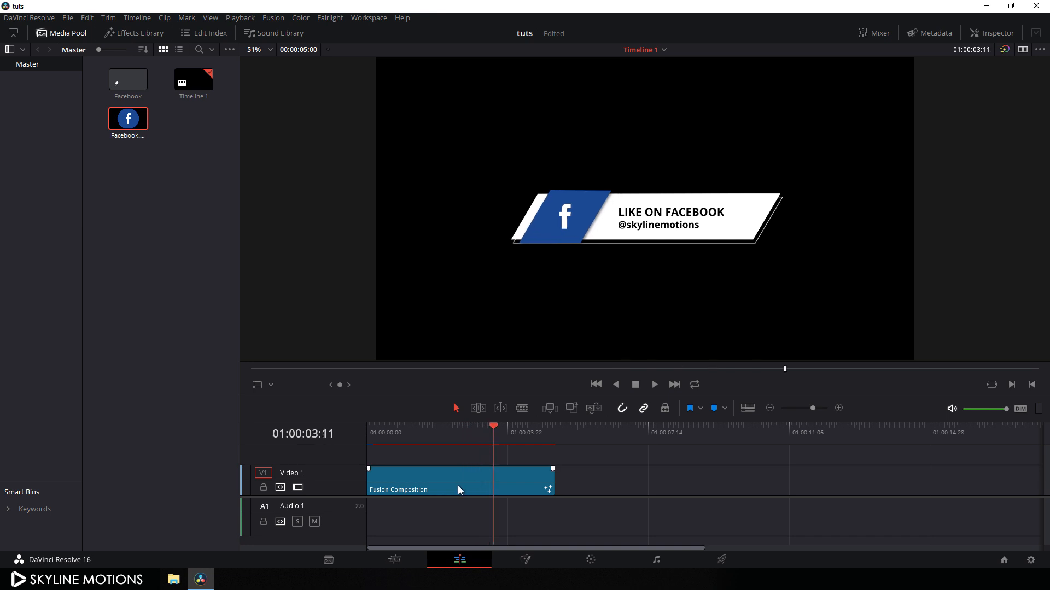
mouse_move(494, 431)
left_mouse_down()
mouse_move(467, 435)
mouse_move(487, 440)
left_mouse_up()
Duplicate the Fusion Composition clip on Video 1, placing the copy at 01:00:05:00 directly after the original
left_click(463, 486)
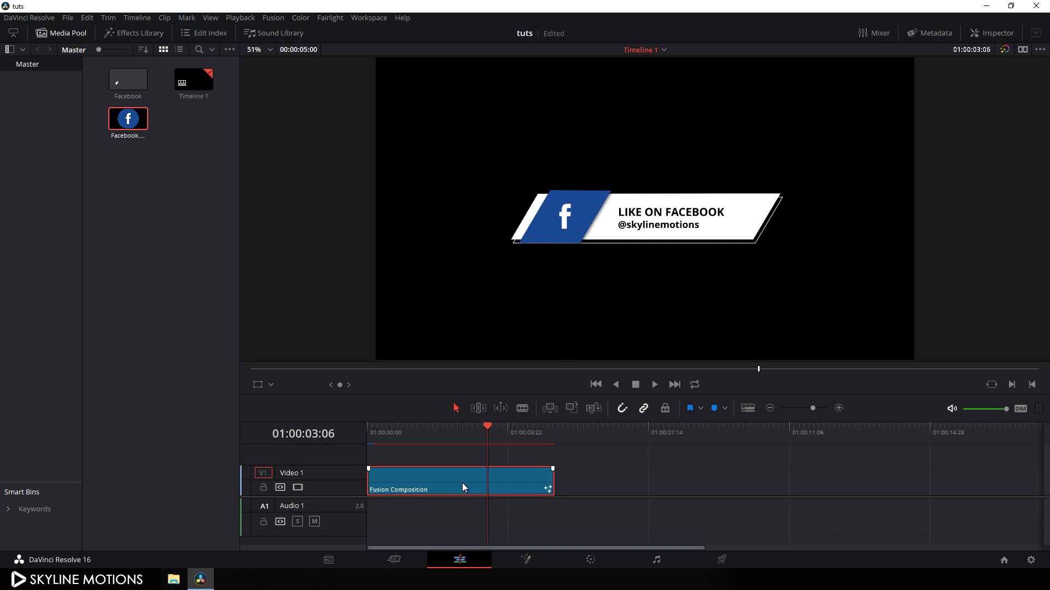
left_click(557, 432)
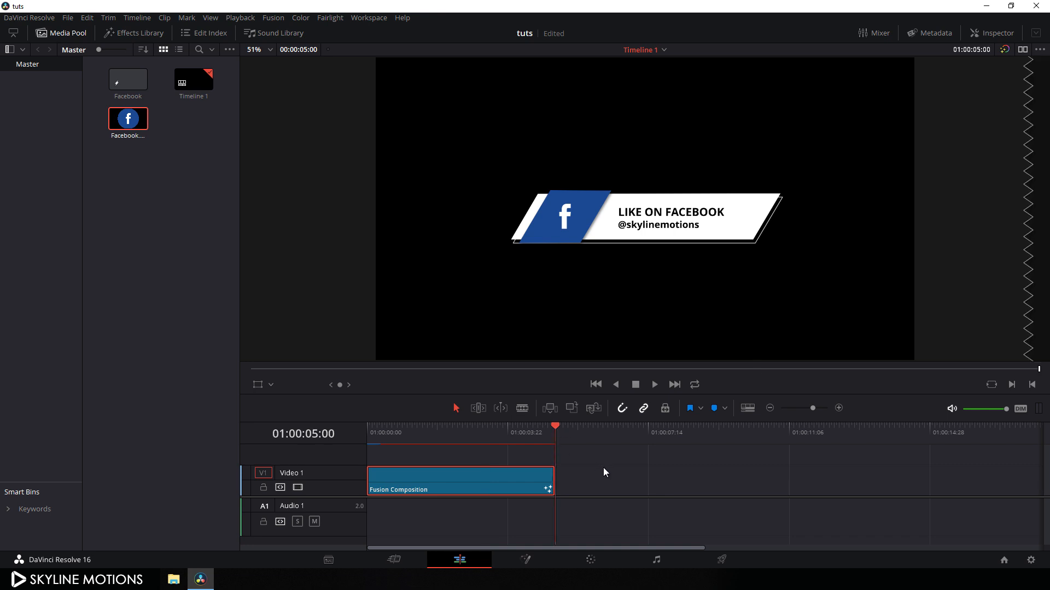
key("ctrl+v")
Open the duplicated clip's composition on the Fusion page
left_click(640, 436)
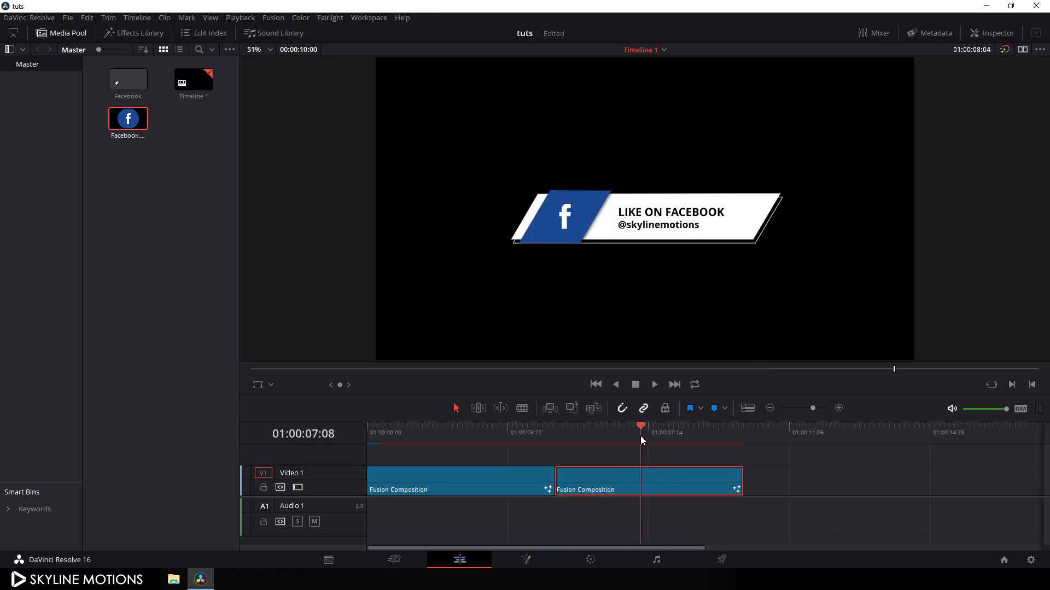
left_click(533, 561)
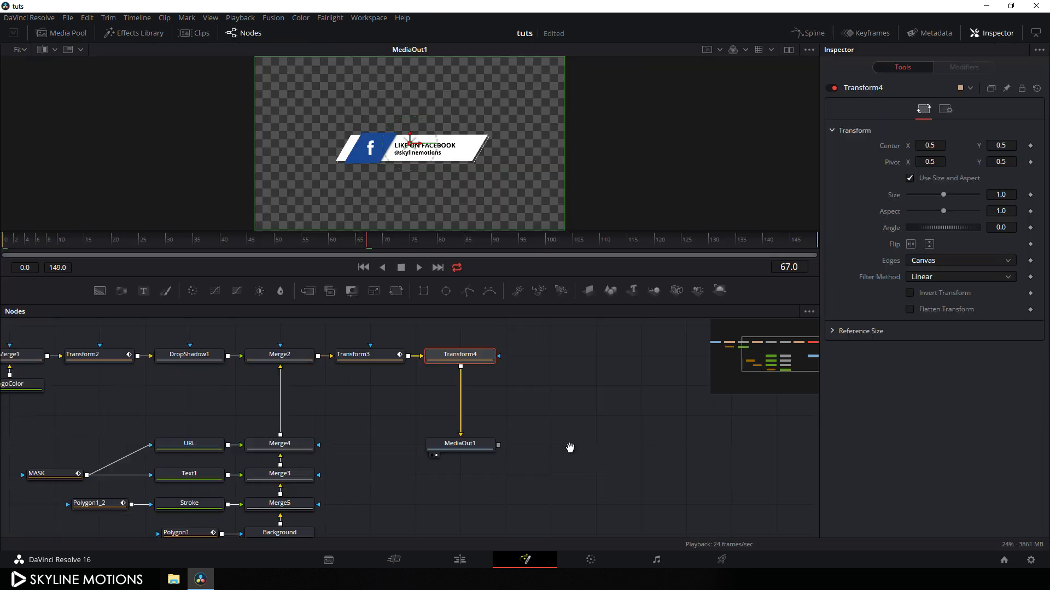
left_click_drag(426, 445, 593, 452)
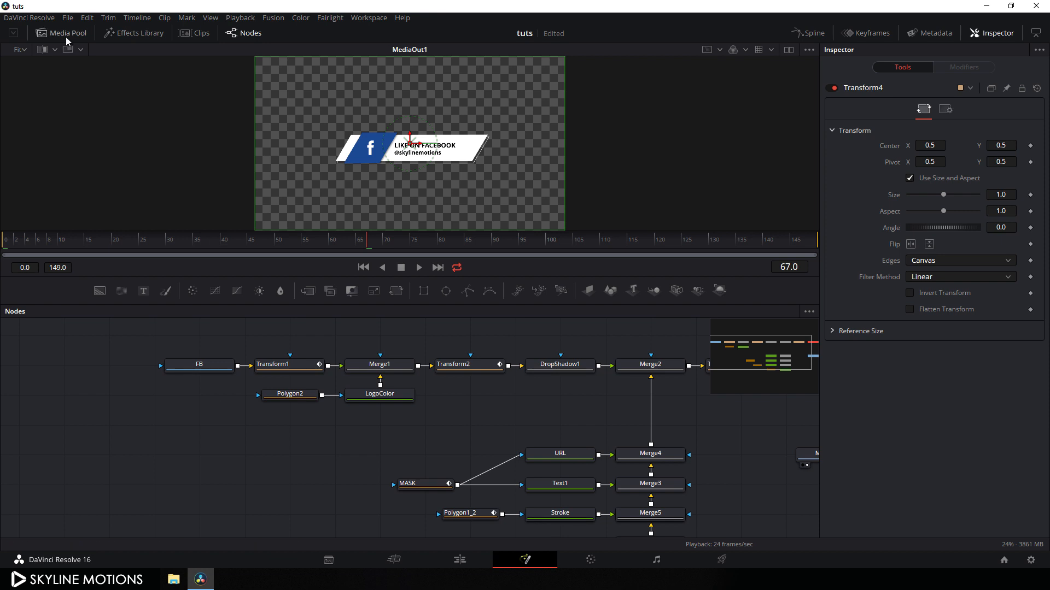
Import the Instagram image from the Insta folder into the media pool
left_click(65, 35)
right_click(140, 177)
left_click(159, 252)
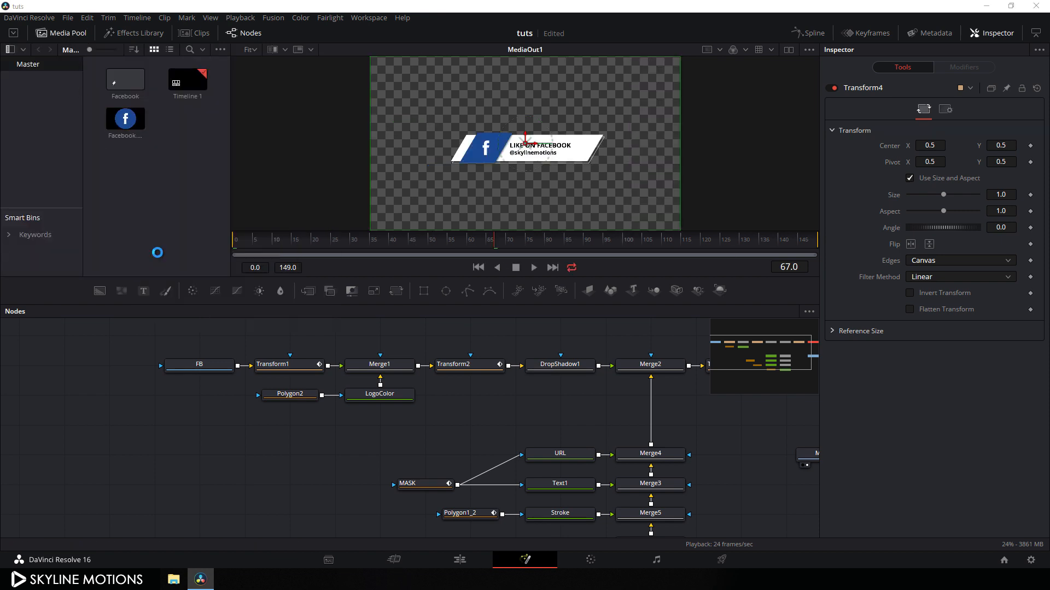
left_click(470, 261)
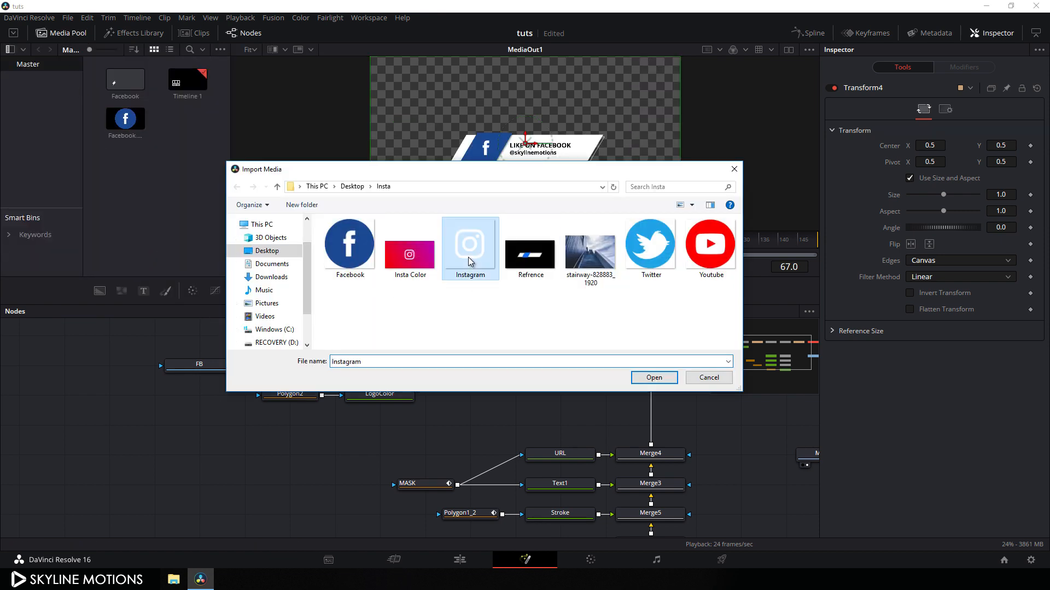
left_click(652, 377)
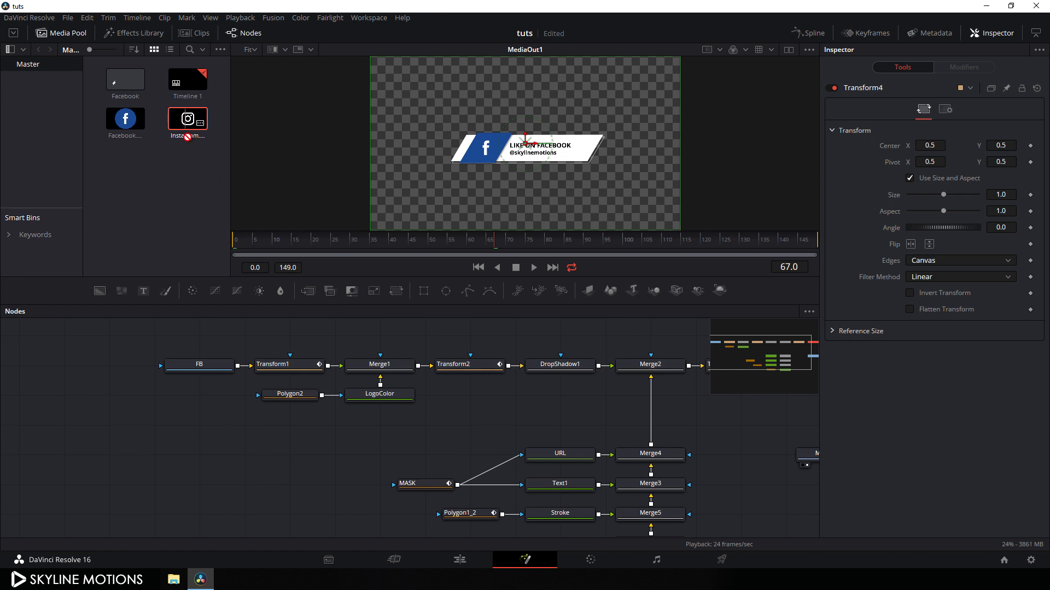
Replace the FB node with the Instagram image, connecting it to Transform1 and placing it beside that node
left_click_drag(187, 137, 198, 345)
left_click(211, 376)
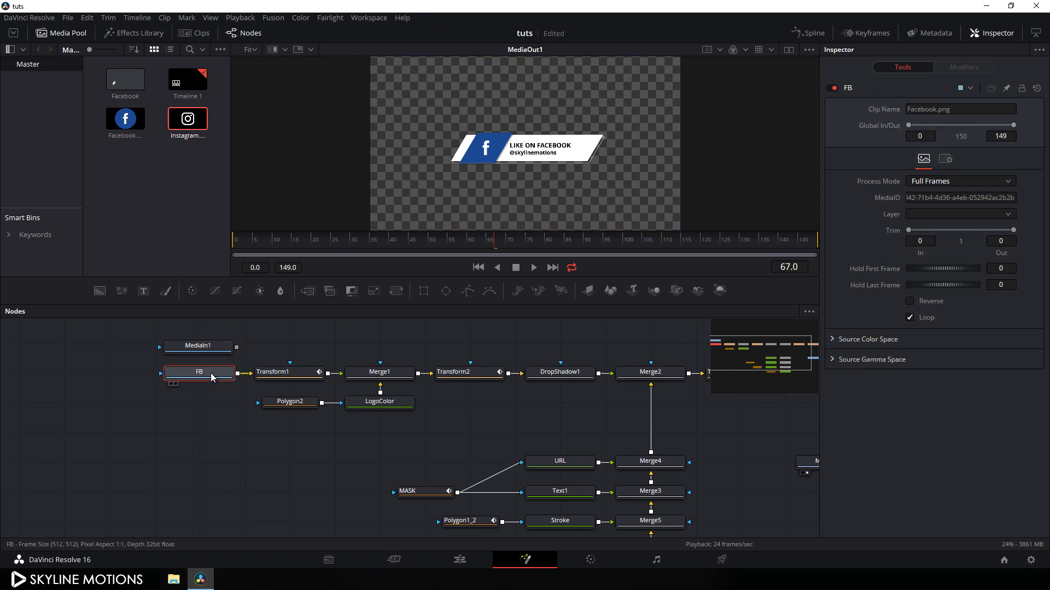
key("Delete")
left_click_drag(236, 347, 261, 377)
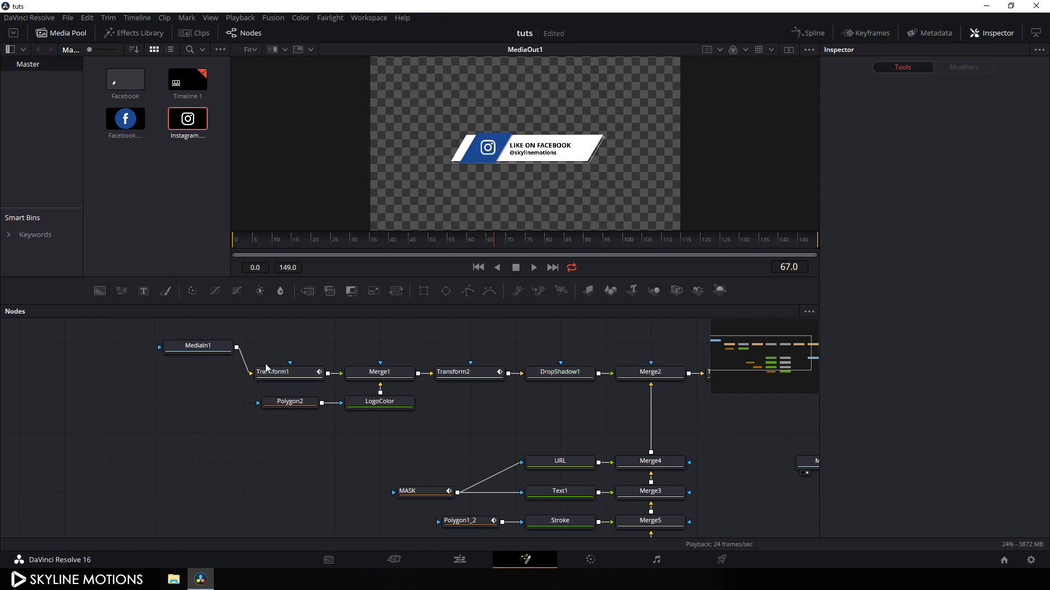
left_click(199, 356)
left_click_drag(200, 359, 203, 378)
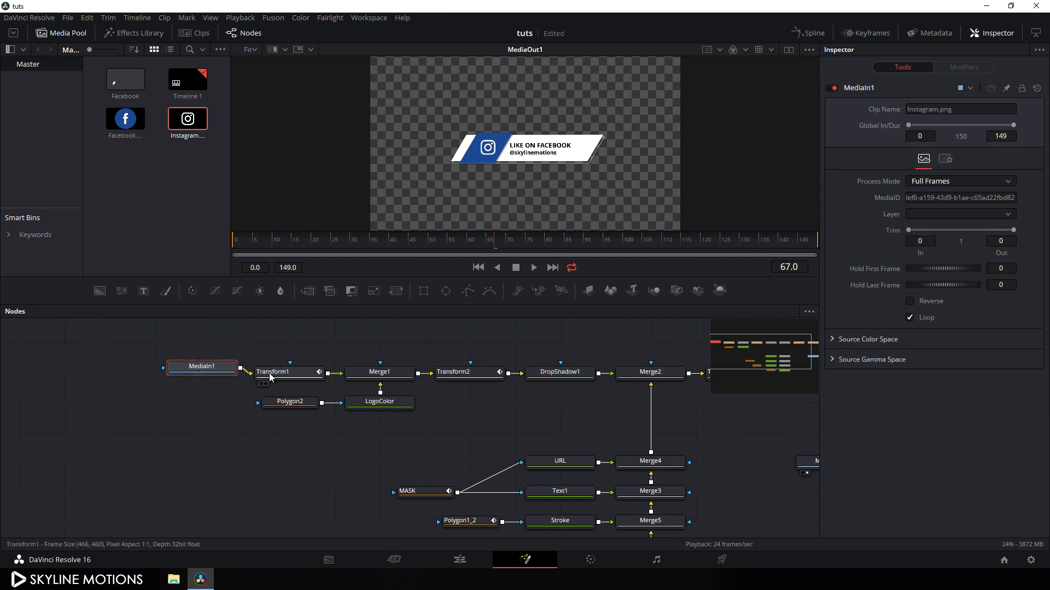
Reposition the Instagram logo on the blue panel with Transform1, at a center of about X 0.19, Y 0.436
left_click(271, 377)
scroll(484, 163, "up", 5)
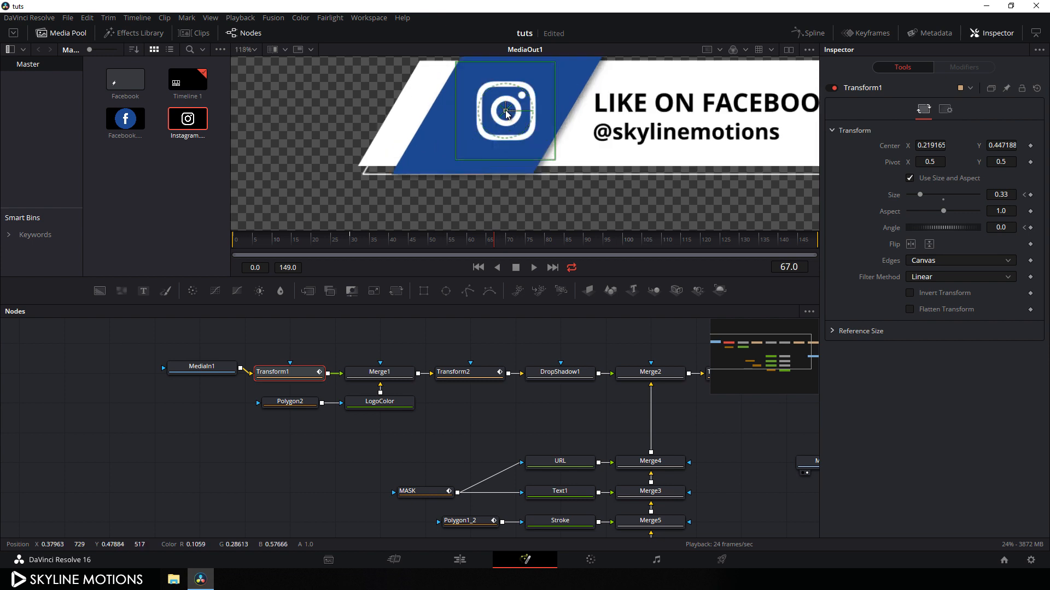
left_click_drag(506, 110, 497, 114)
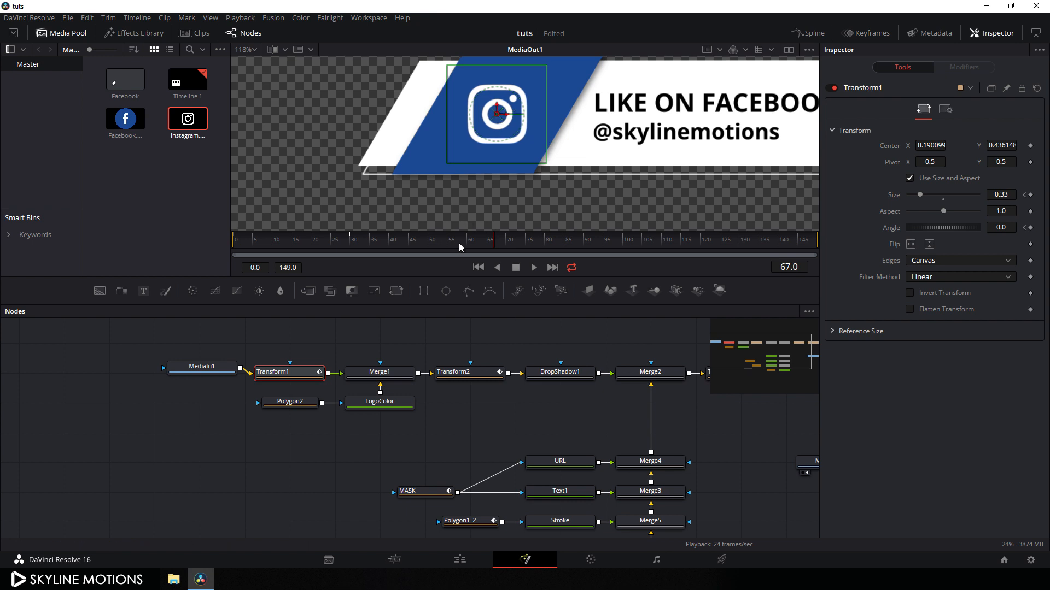
scroll(518, 114, "down", 3)
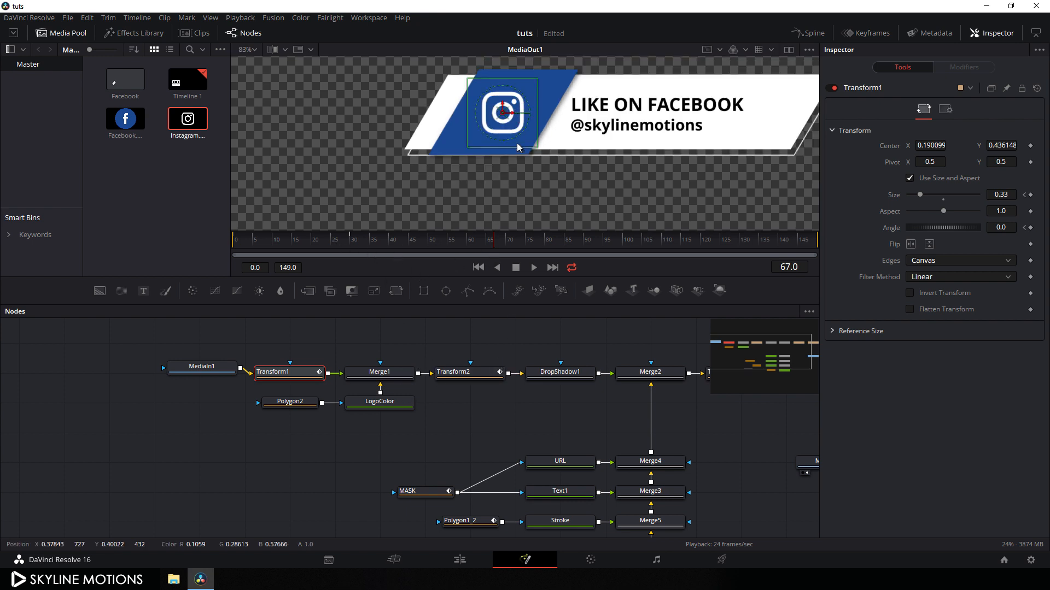
scroll(558, 121, "up", 3)
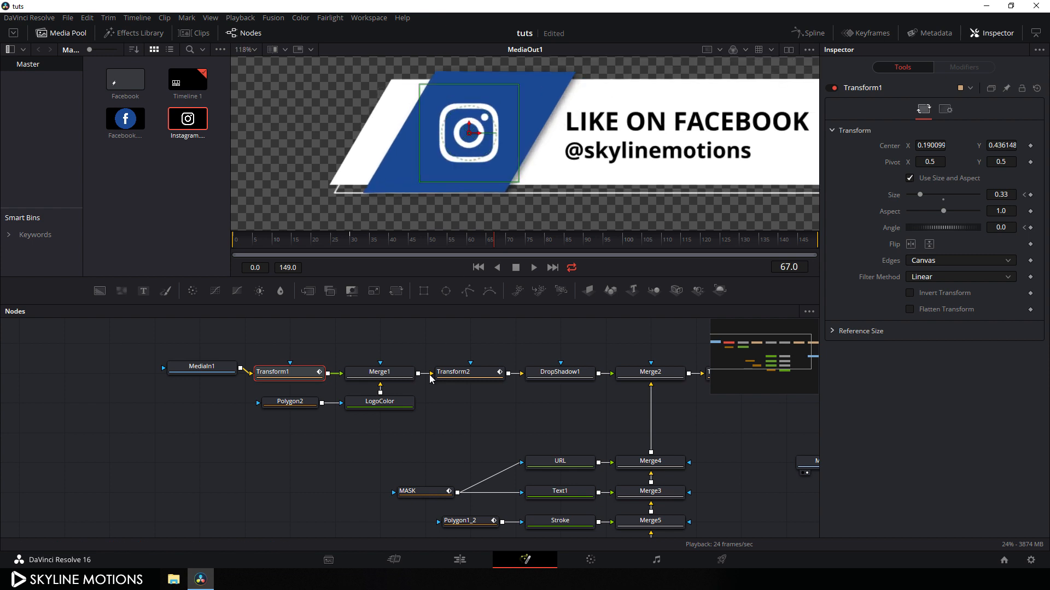
Import the Insta Color image and add it to the node graph as an unconnected color reference
left_click(385, 408)
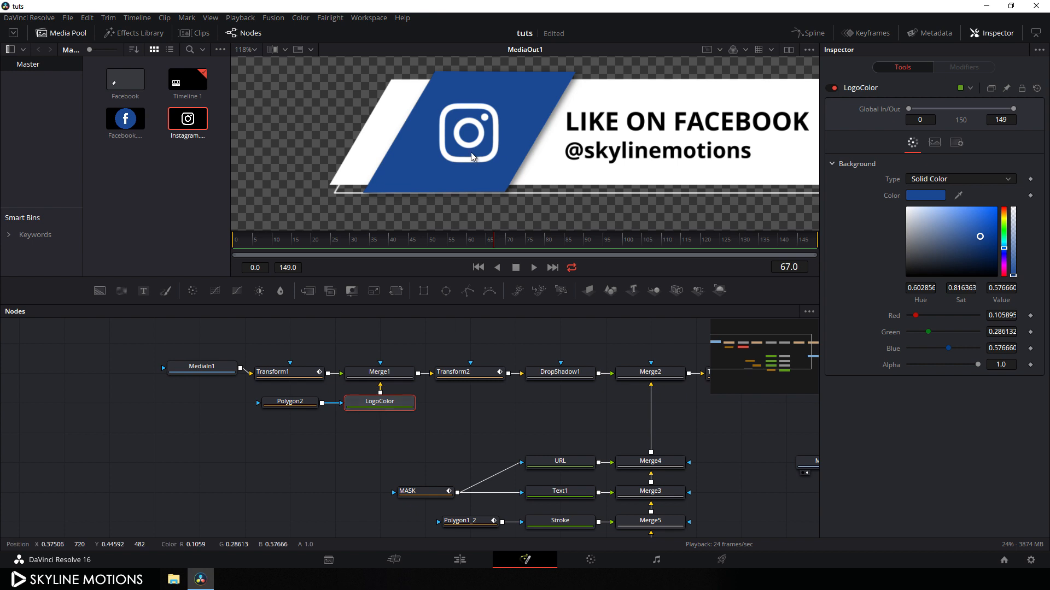
right_click(139, 165)
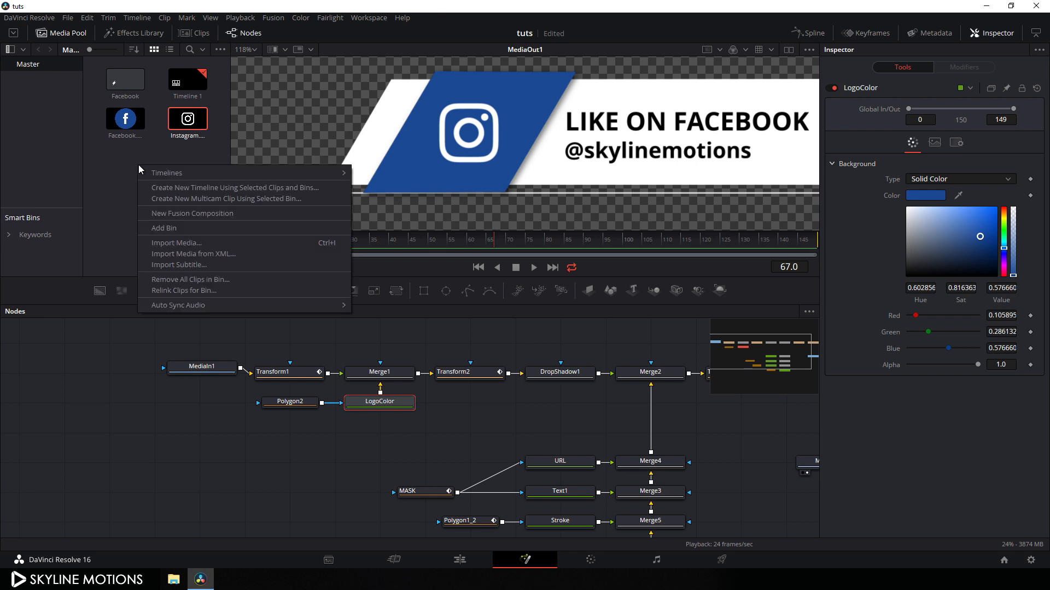
left_click(182, 241)
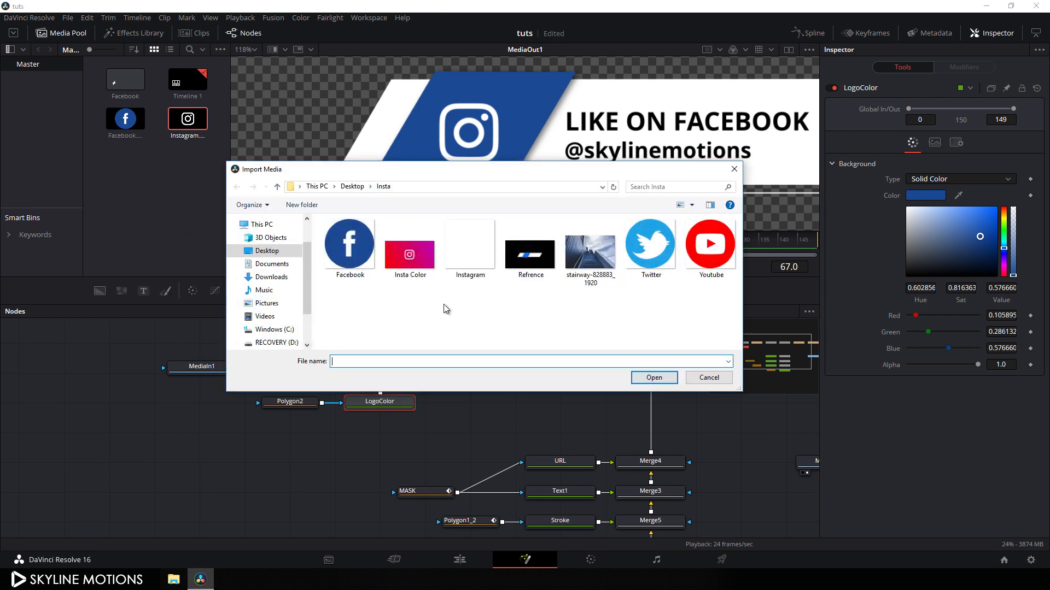
left_click(411, 258)
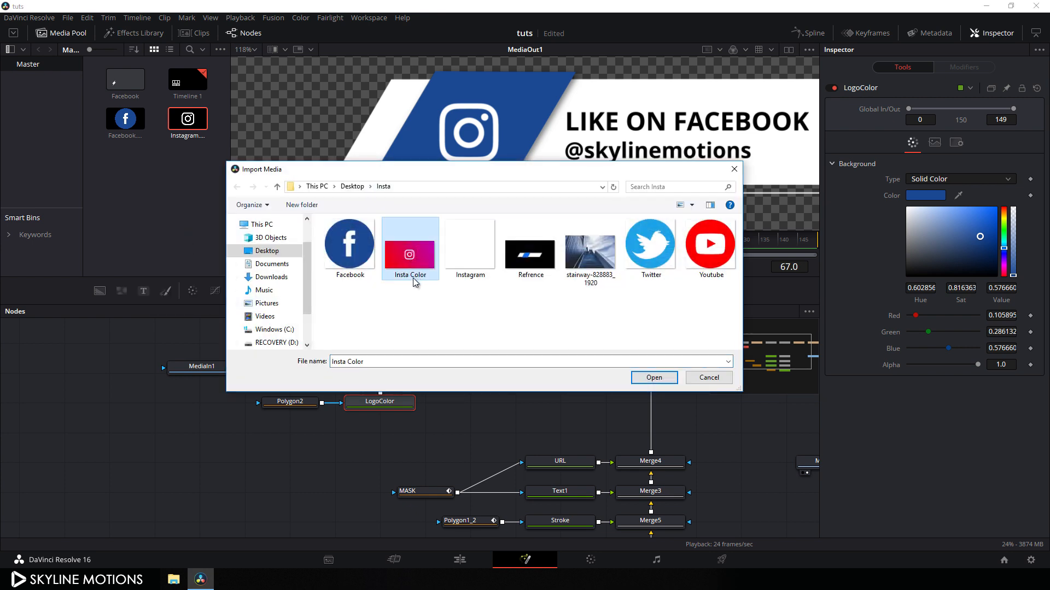
left_click(654, 378)
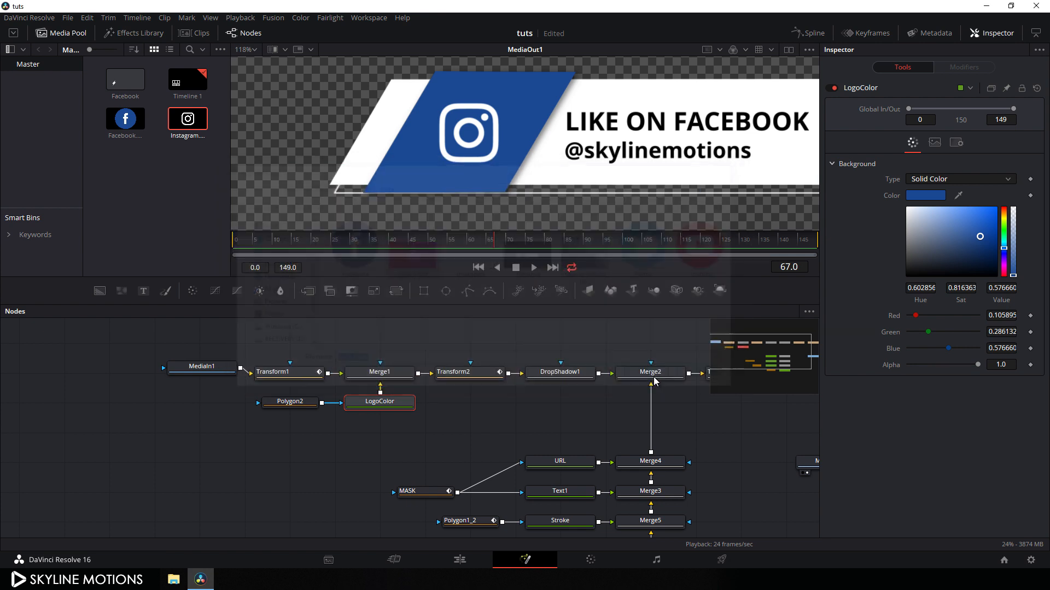
left_click_drag(138, 178, 92, 345)
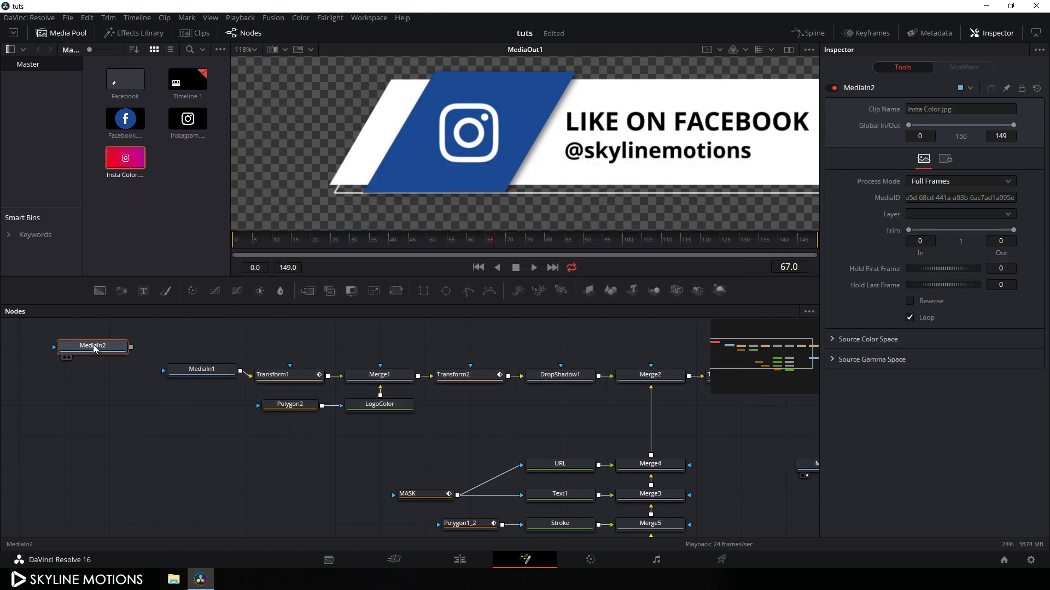
Enable dual viewers, hide the media pool, and display the Insta Color node in the empty viewer
left_click(789, 50)
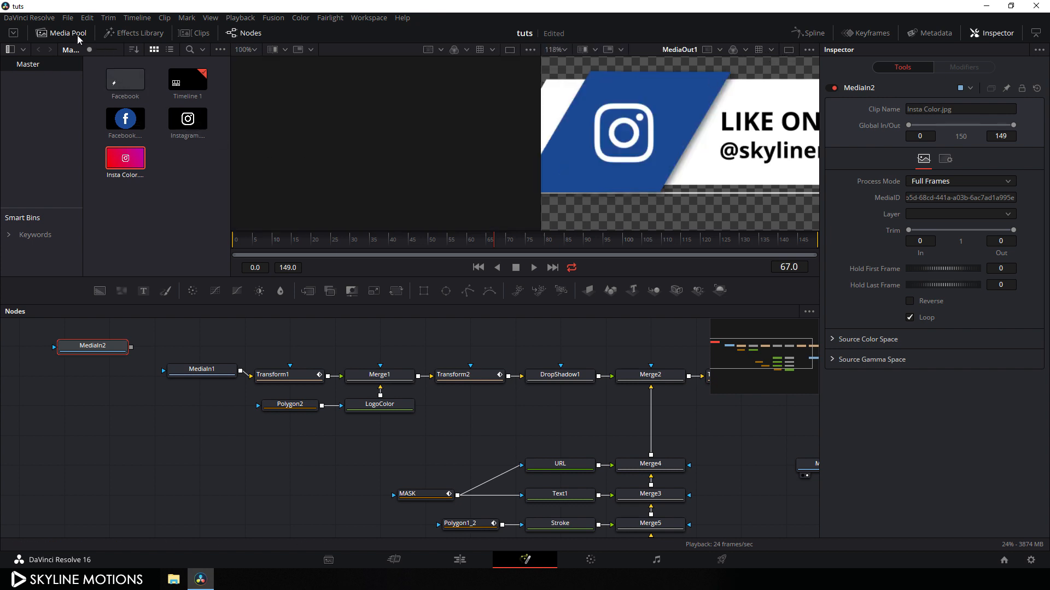
left_click(62, 32)
left_click_drag(93, 348, 127, 167)
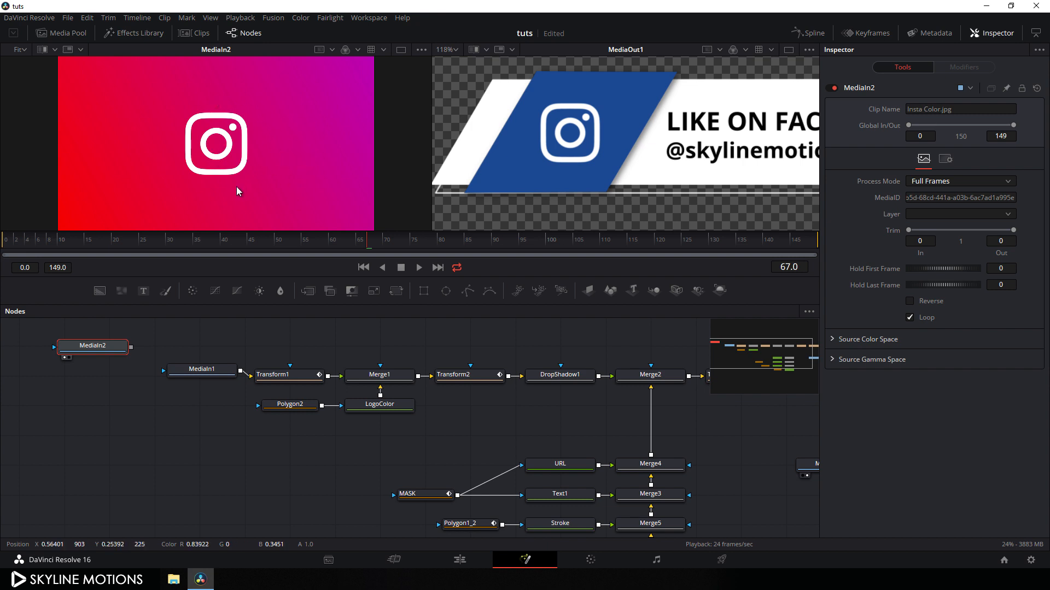
Set the LogoColor node's background type to Gradient
left_click(399, 411)
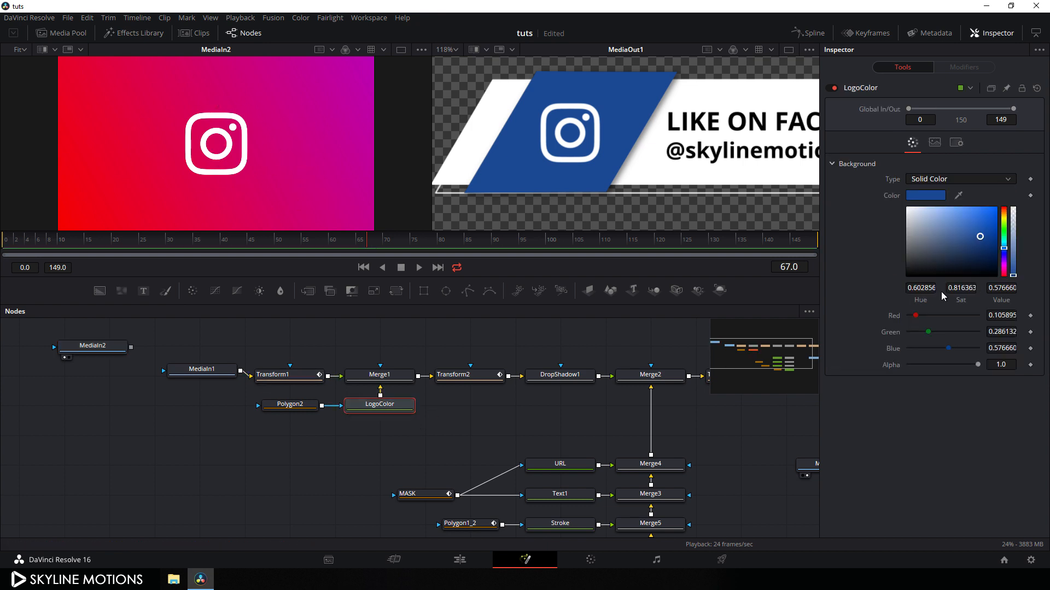
left_click(950, 181)
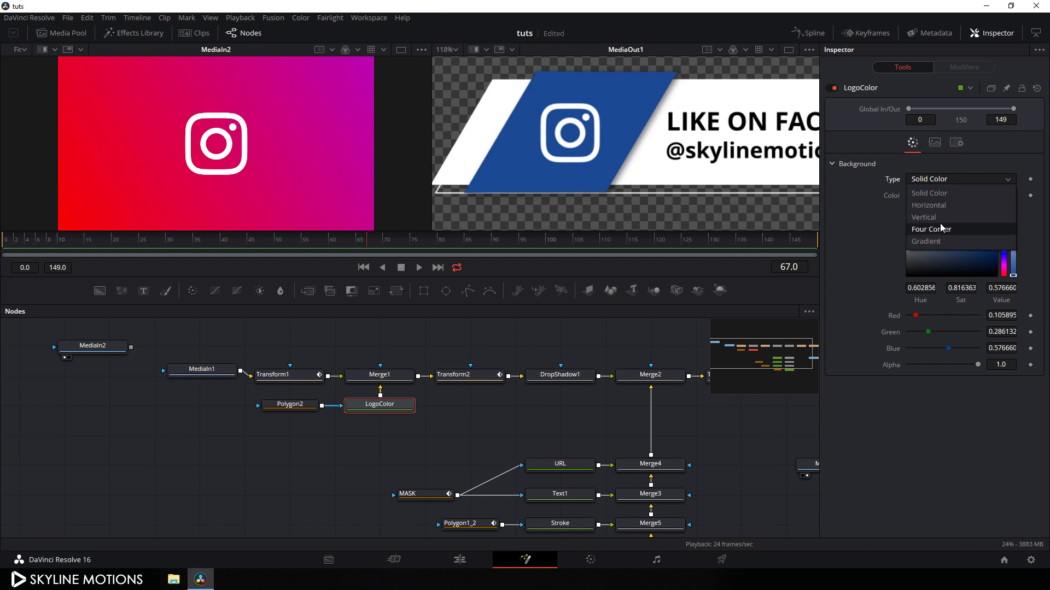
left_click(932, 242)
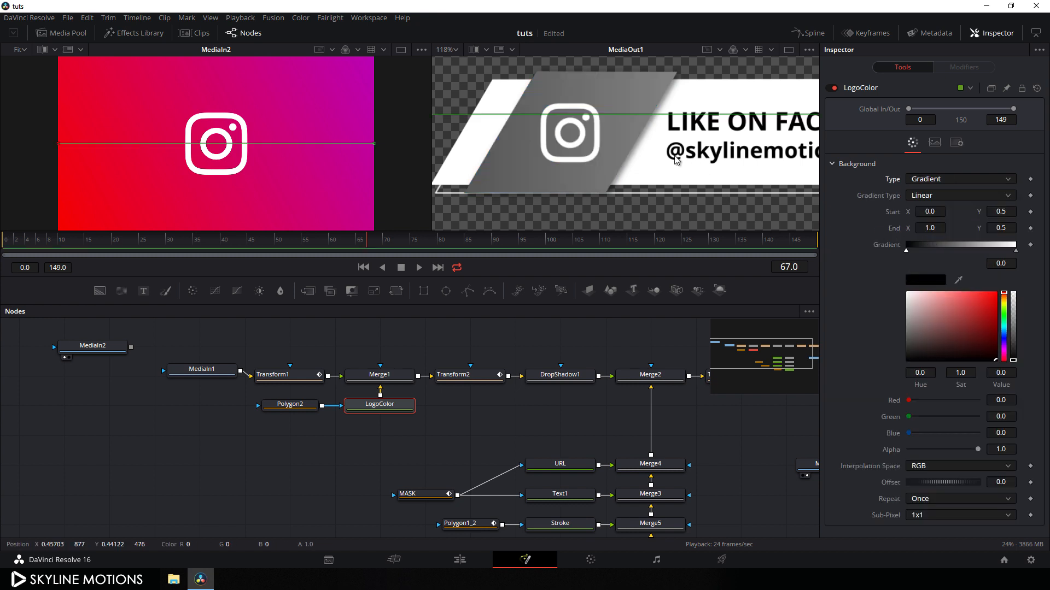
Run the LogoColor gradient diagonally across the logo panel, from about X 0.33, Y 0.38 to about X 0.52, Y 0.57
scroll(676, 159, "down", 2)
scroll(677, 160, "down", 3)
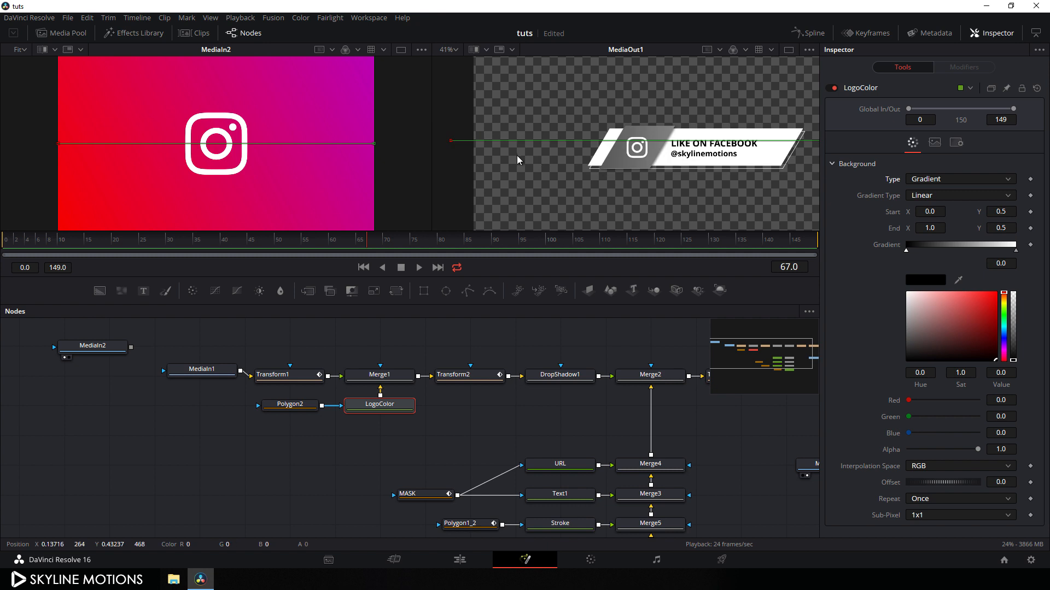
left_click_drag(450, 146, 596, 175)
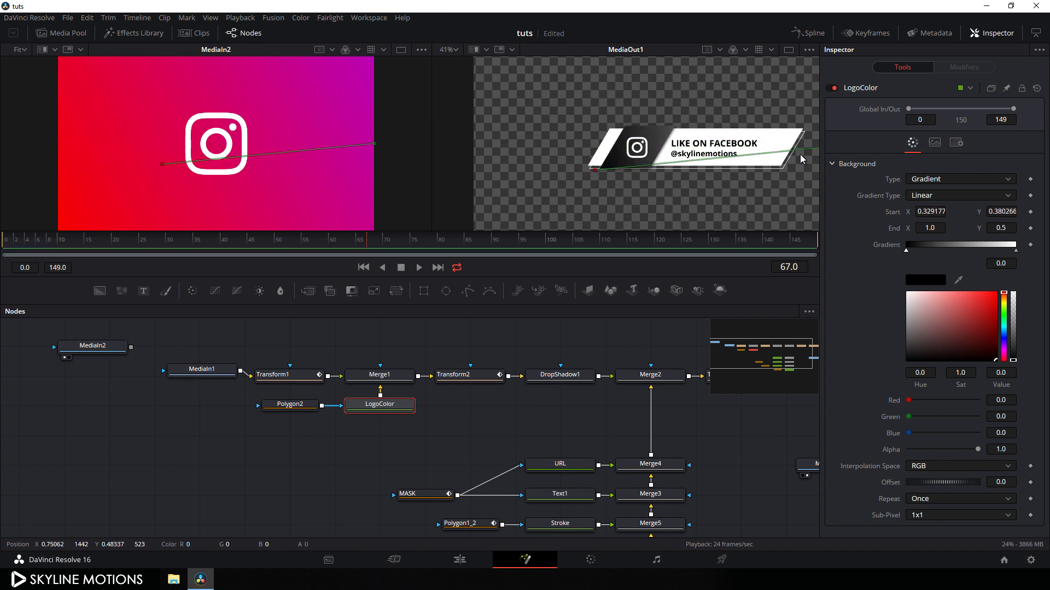
left_click_drag(790, 169, 693, 176)
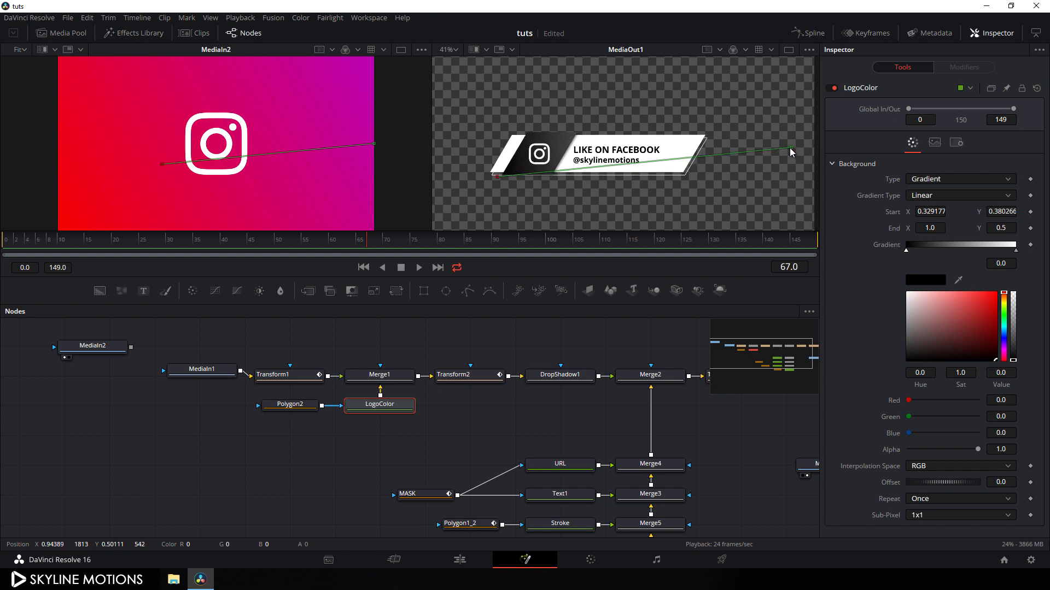
left_click_drag(788, 149, 581, 134)
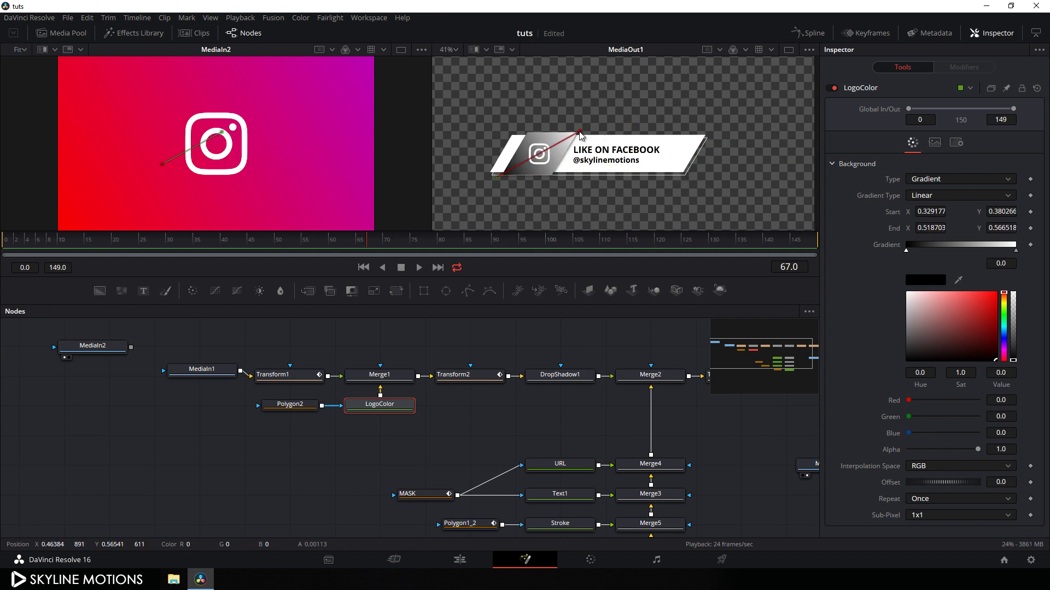
Sample the gradient's start color from the reference image's lower-left red and its end color from the purple along the upper-right edge
scroll(534, 176, "up", 3)
scroll(534, 176, "up", 1)
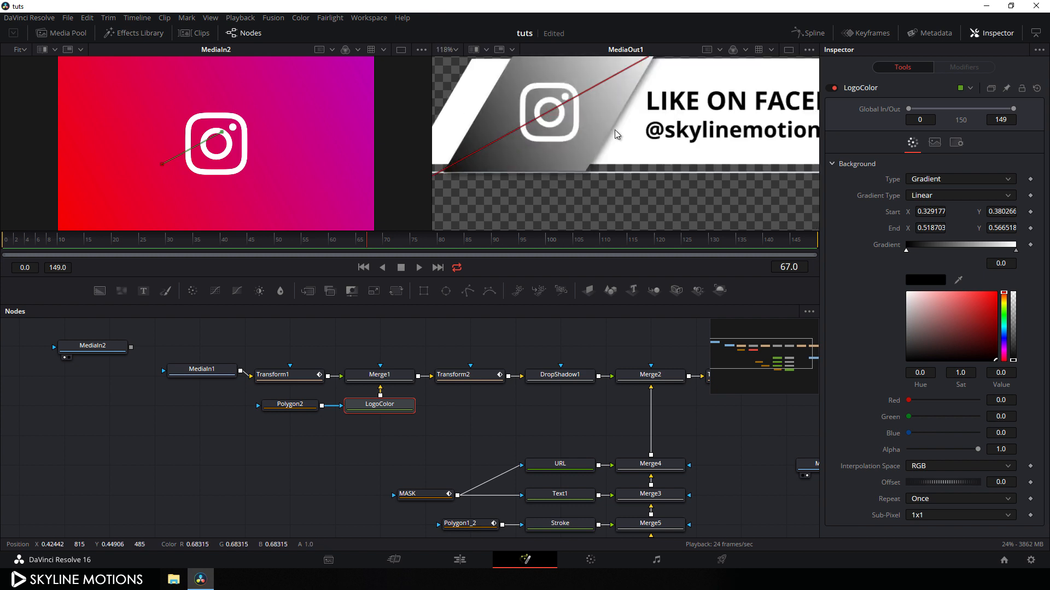
scroll(614, 129, "up", 1)
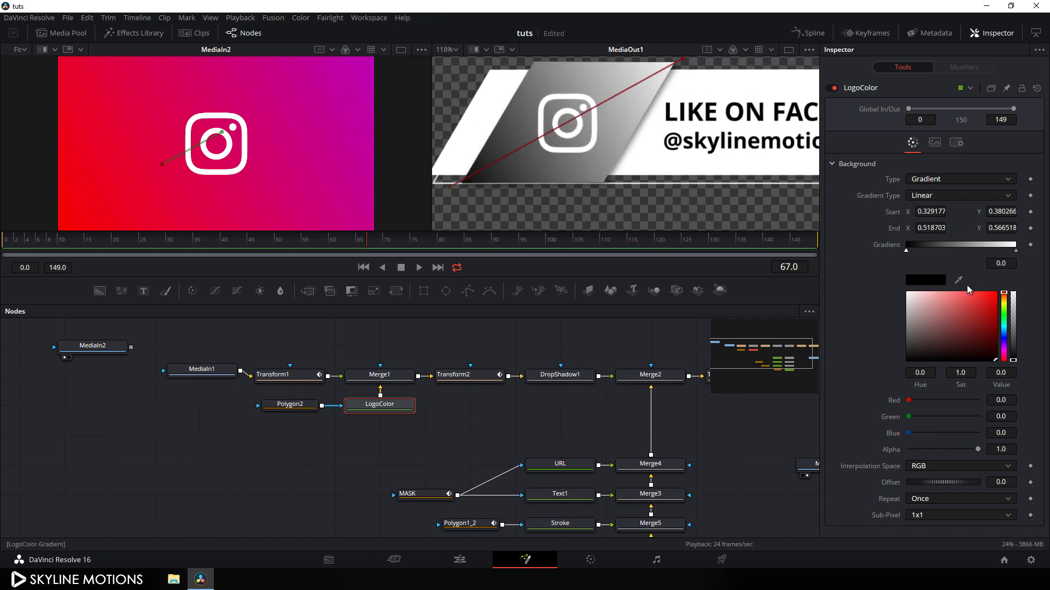
left_click_drag(954, 285, 69, 228)
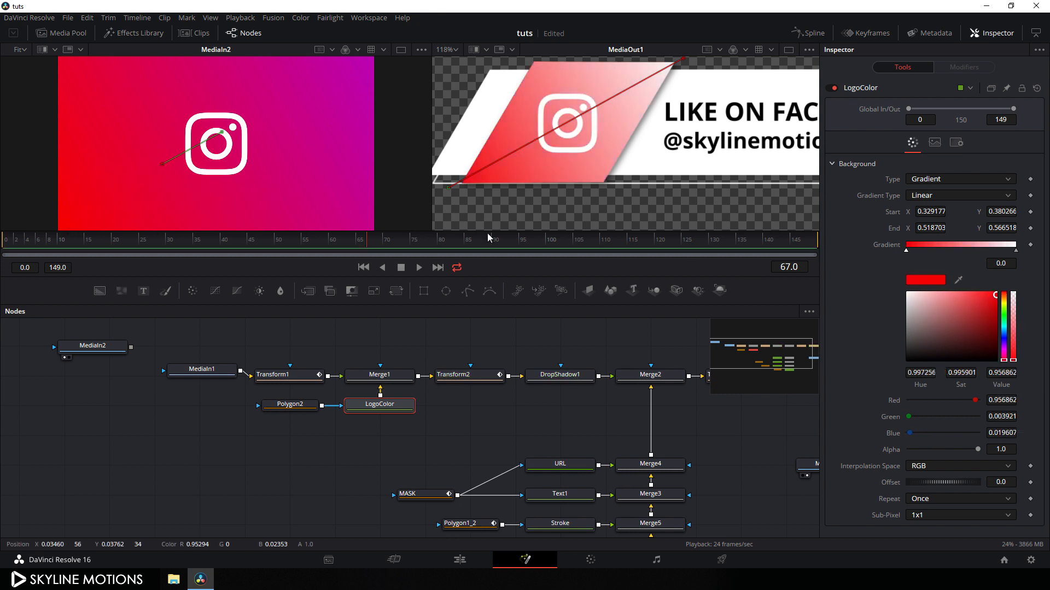
left_click(1015, 251)
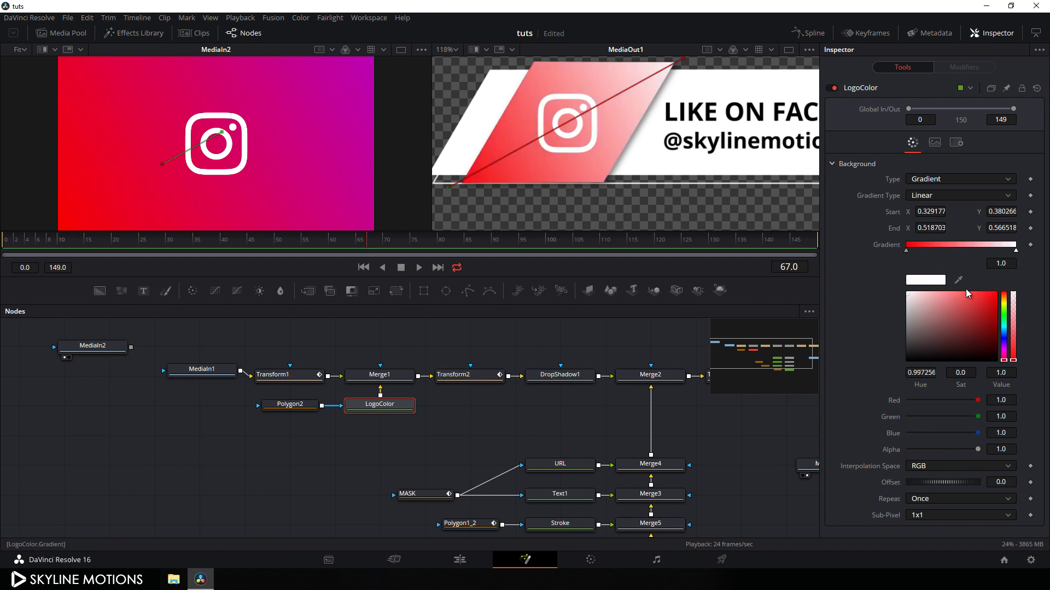
left_click_drag(958, 285, 373, 57)
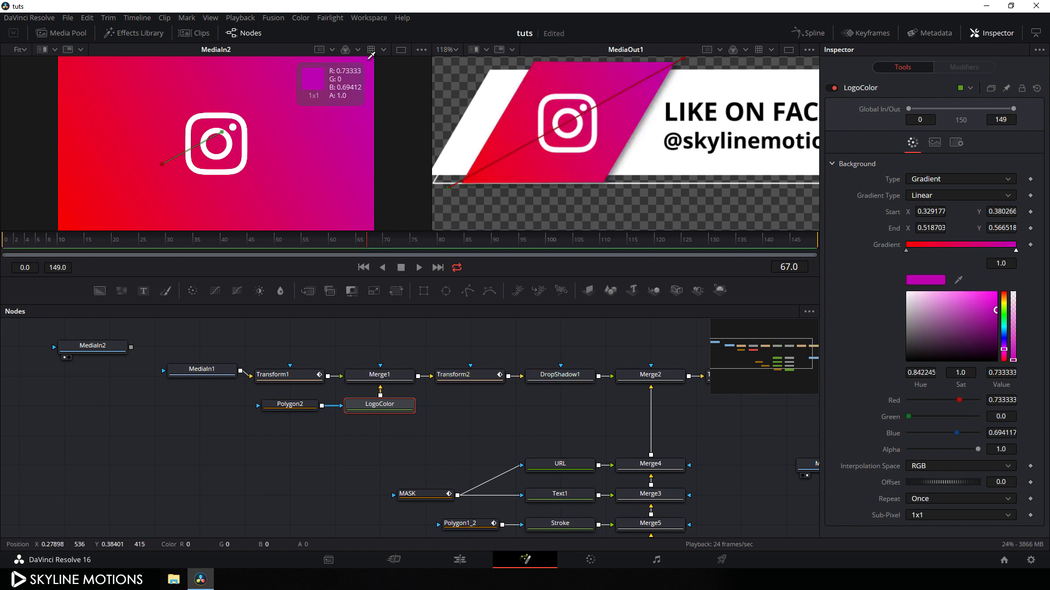
left_click_drag(371, 55, 370, 139)
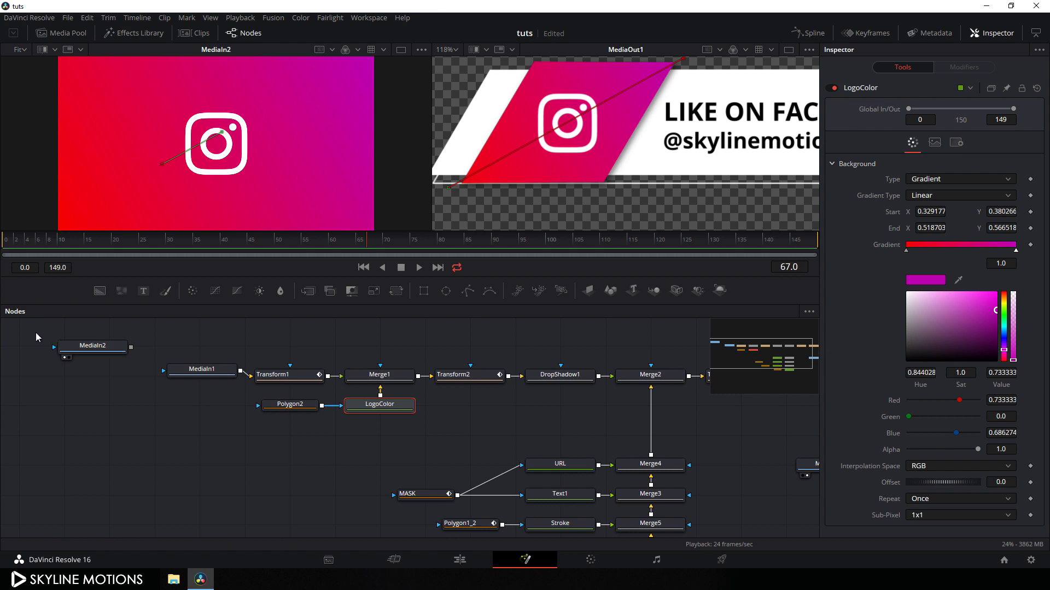
Delete the Insta Color reference node and return to a single viewer
left_click_drag(36, 333, 101, 356)
key("Delete")
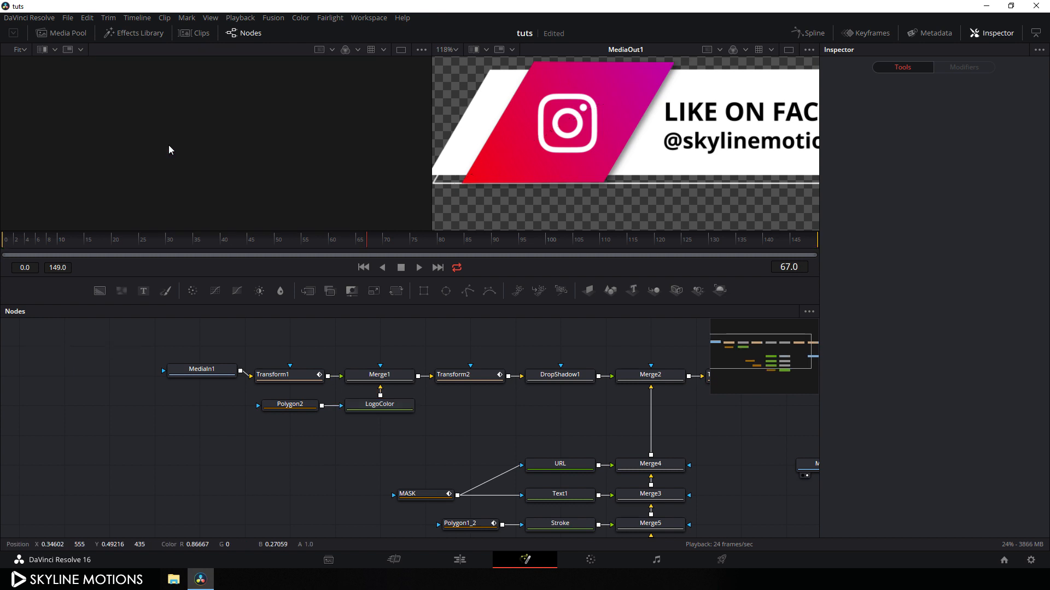
left_click(788, 50)
Replace the Text1 node's styled text with "FOLLOW ON INSTAGRAM"
left_click_drag(577, 129, 497, 149)
left_click_drag(566, 447, 507, 413)
left_click(510, 461)
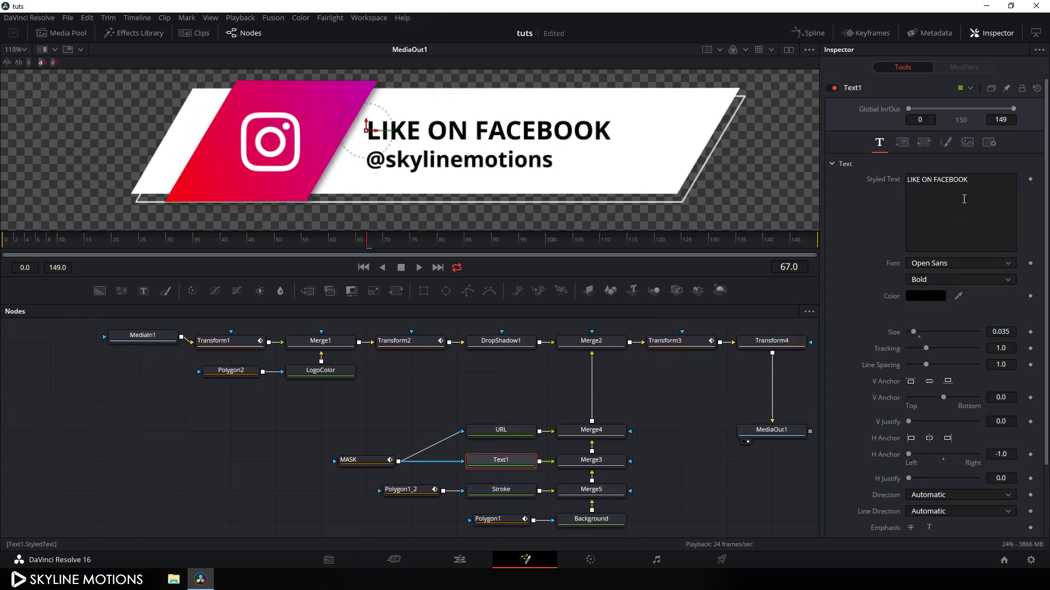
left_click_drag(977, 178, 872, 180)
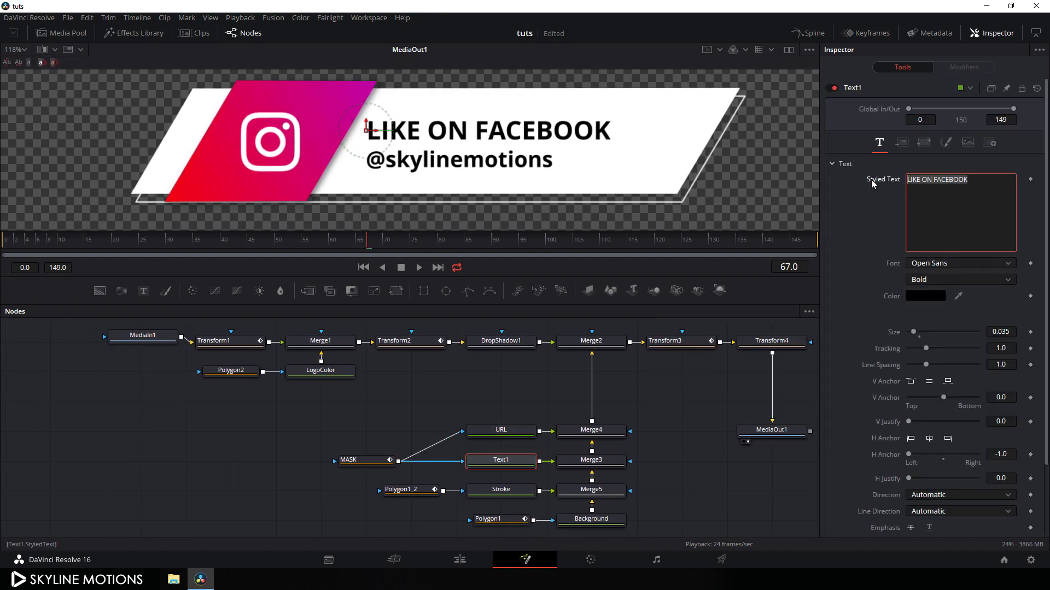
type("FOLLOW")
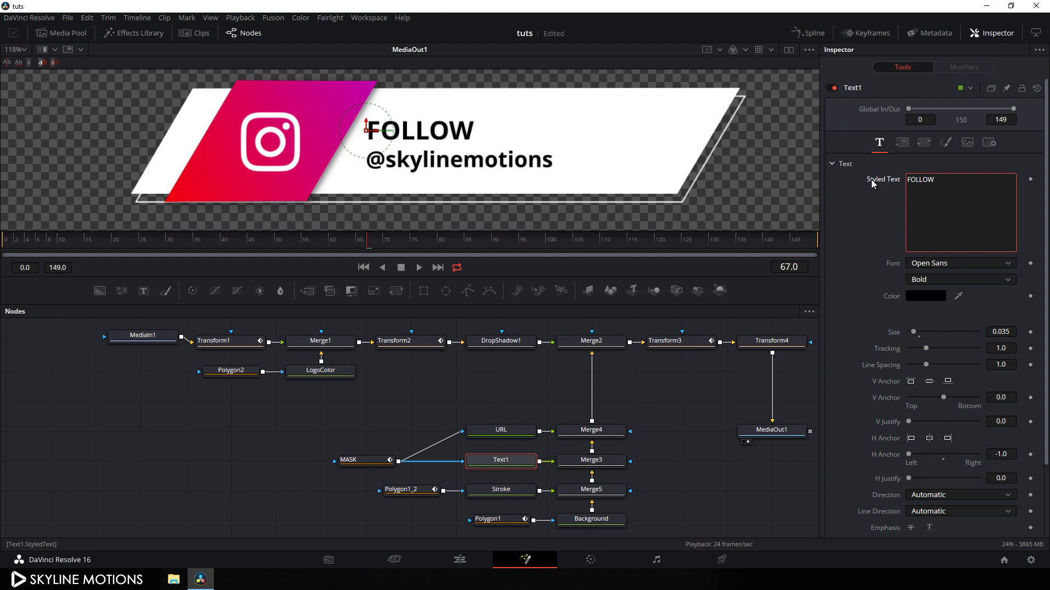
type(" ON INSTAGRAM")
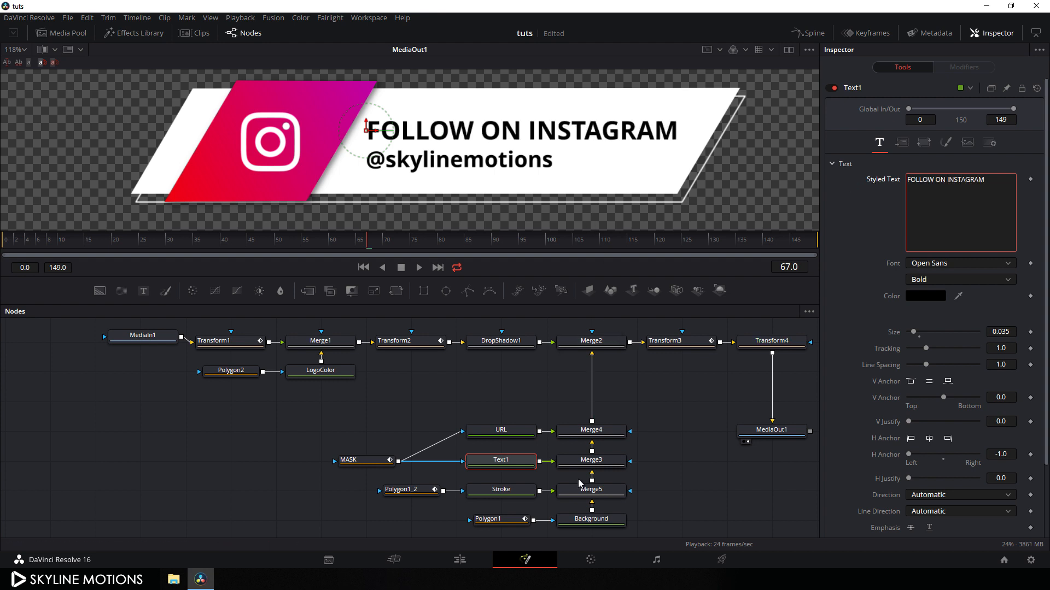
Return to the Edit page, scrub back through the Instagram animation, and move both Fusion compositions up to a second video track
left_click(459, 561)
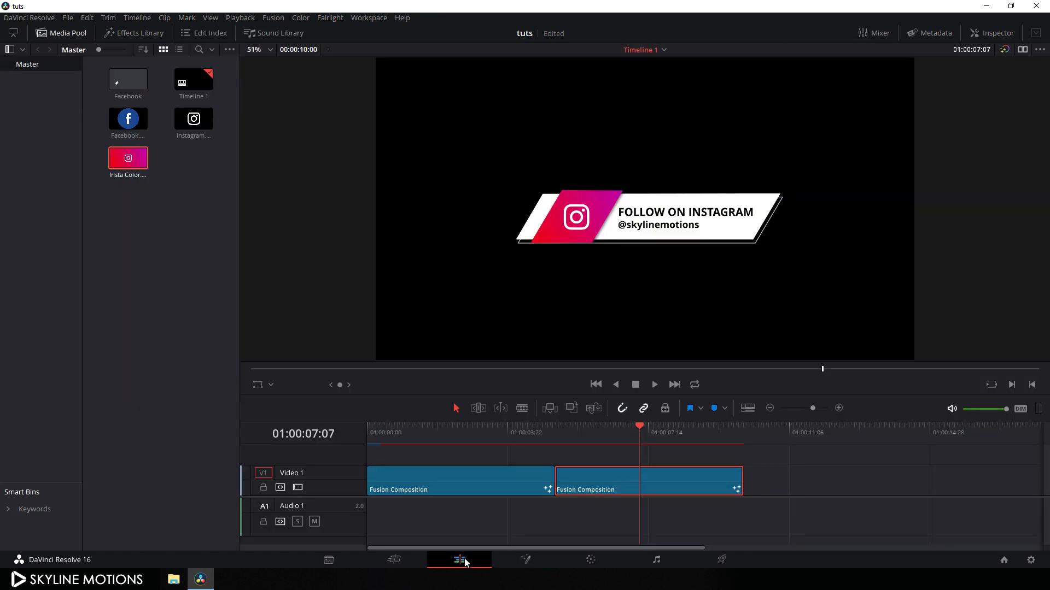
left_click_drag(637, 427, 609, 444)
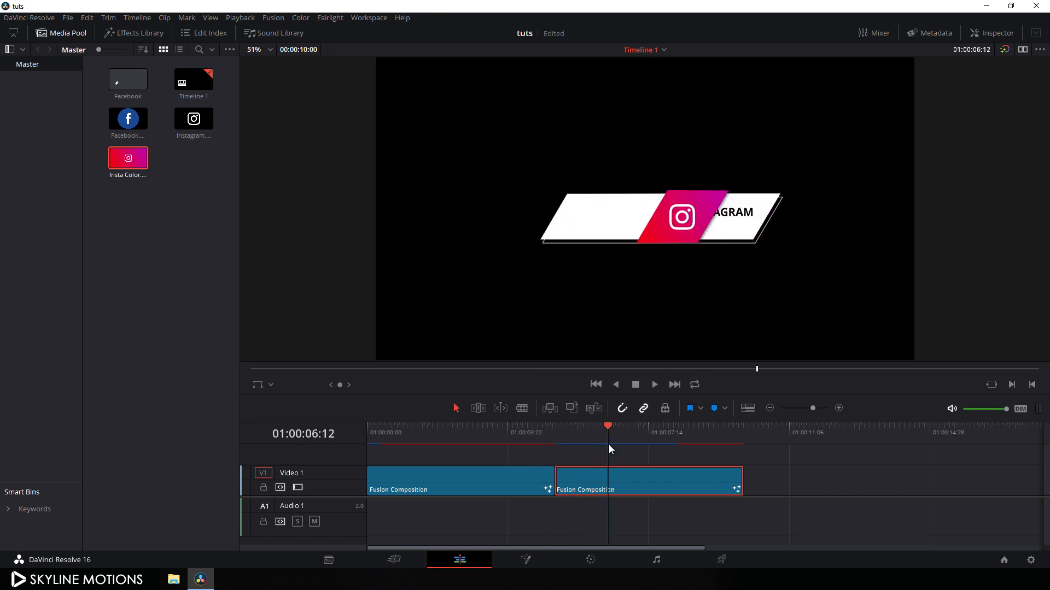
left_click_drag(505, 457, 587, 458)
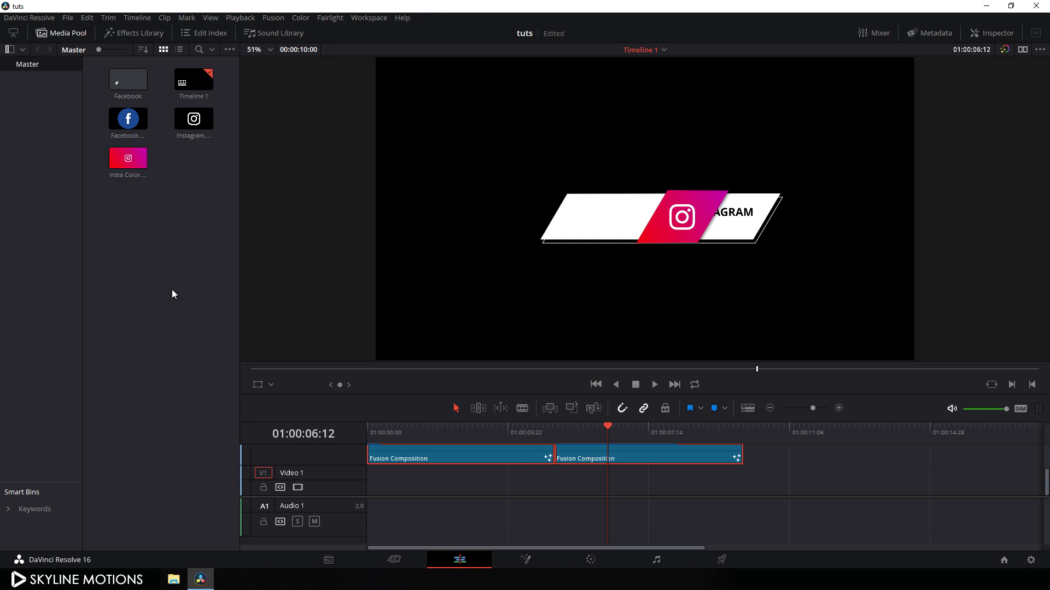
Import the stairway-828883_1920 image, place it on Video 1 at the timeline start, and extend it beneath both Fusion compositions
right_click(142, 218)
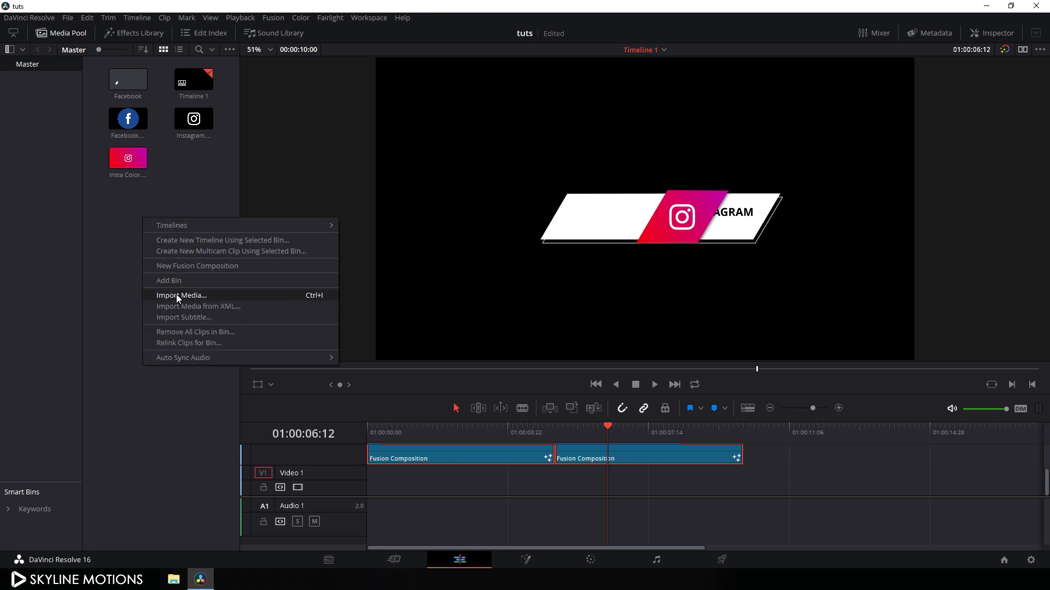
left_click(176, 294)
left_click(584, 259)
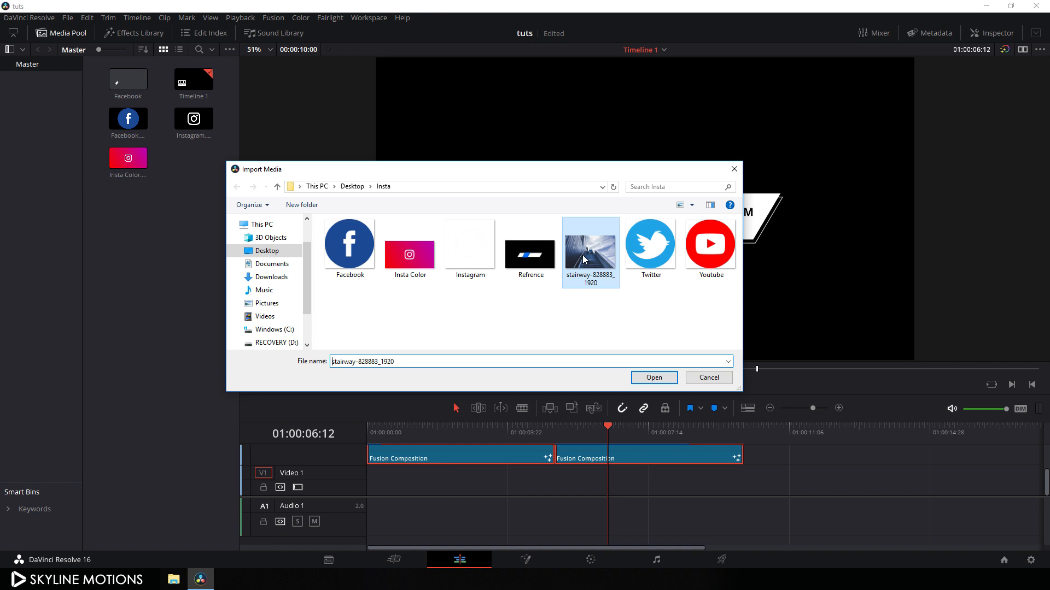
left_click(644, 378)
left_click_drag(195, 169, 367, 484)
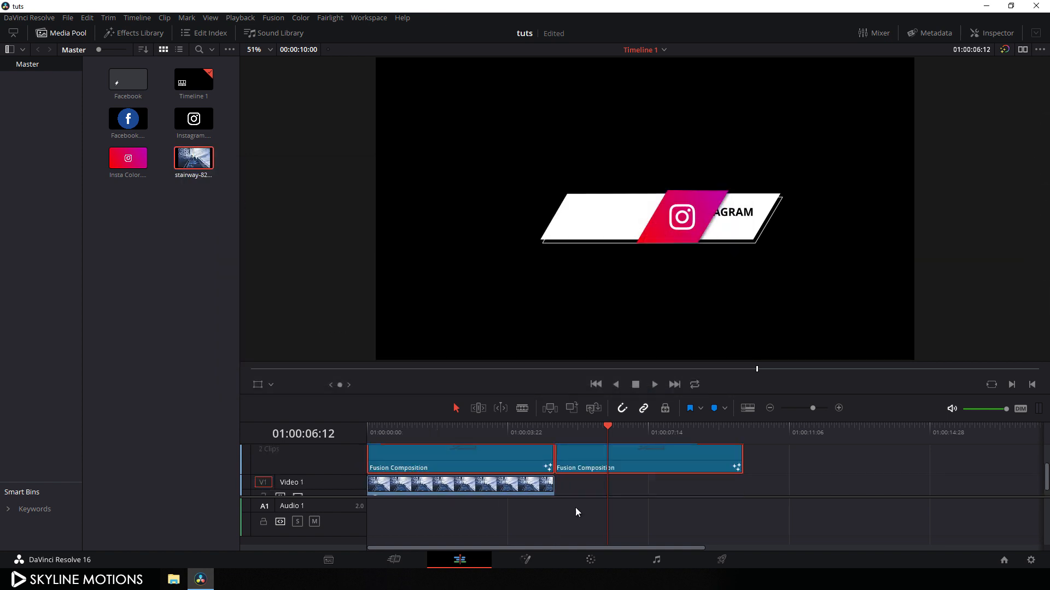
left_click_drag(548, 492, 742, 495)
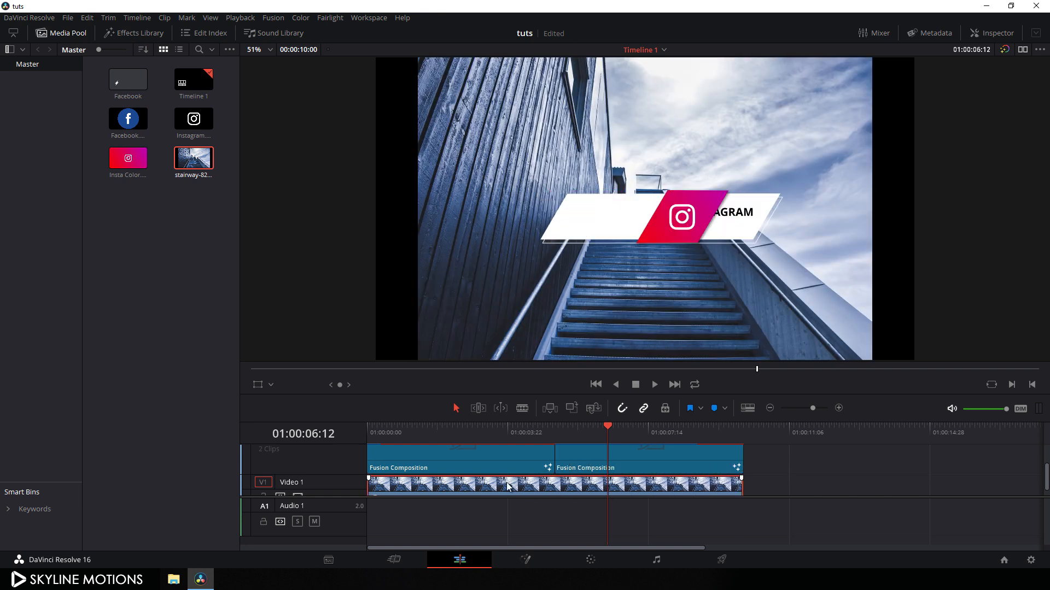
Resize the video tracks so both are visible, and disable the display of Video 2
scroll(346, 467, "up", 2)
scroll(350, 451, "up", 1)
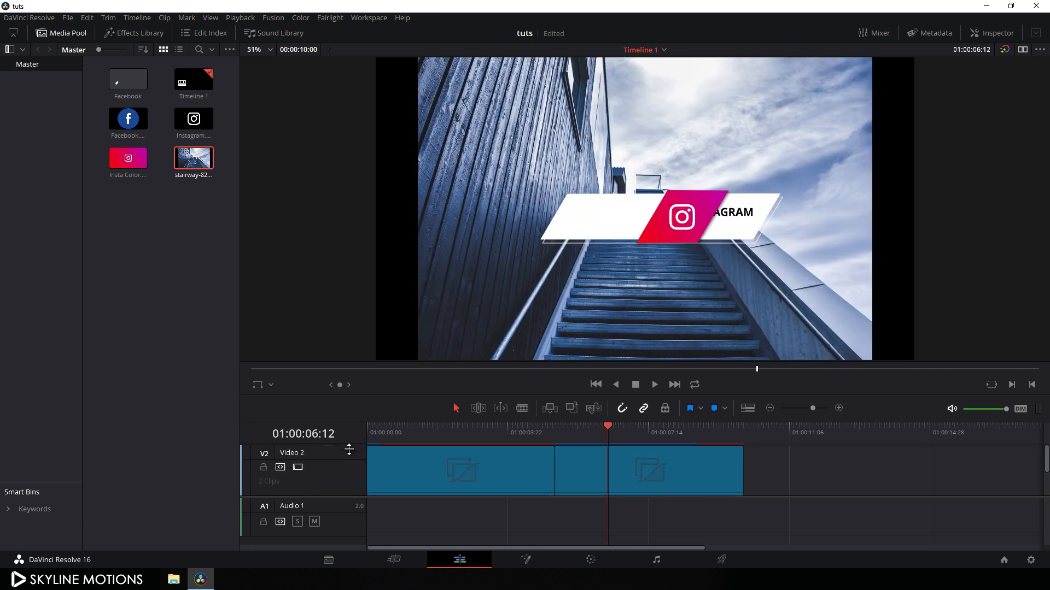
left_click_drag(350, 446, 349, 484)
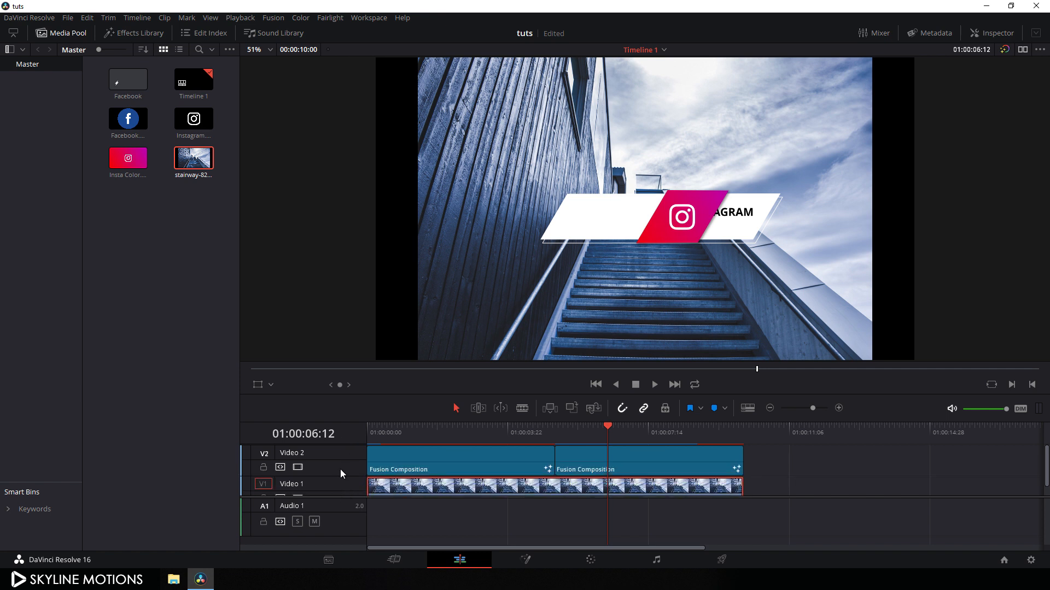
left_click(300, 468)
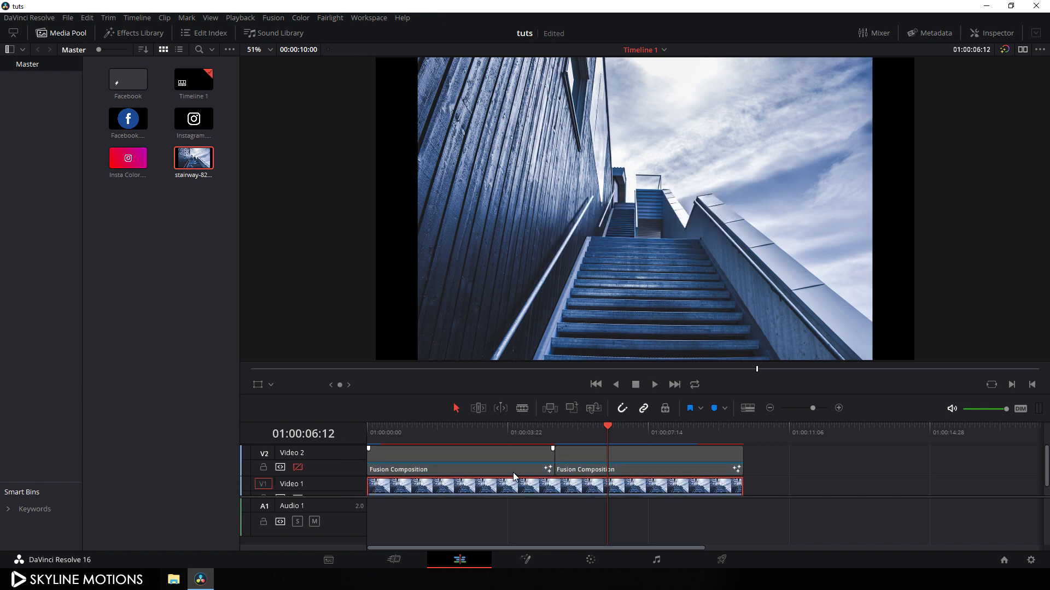
Scale the stairway clip to fill the frame with a zoom of 1.190
left_click(532, 490)
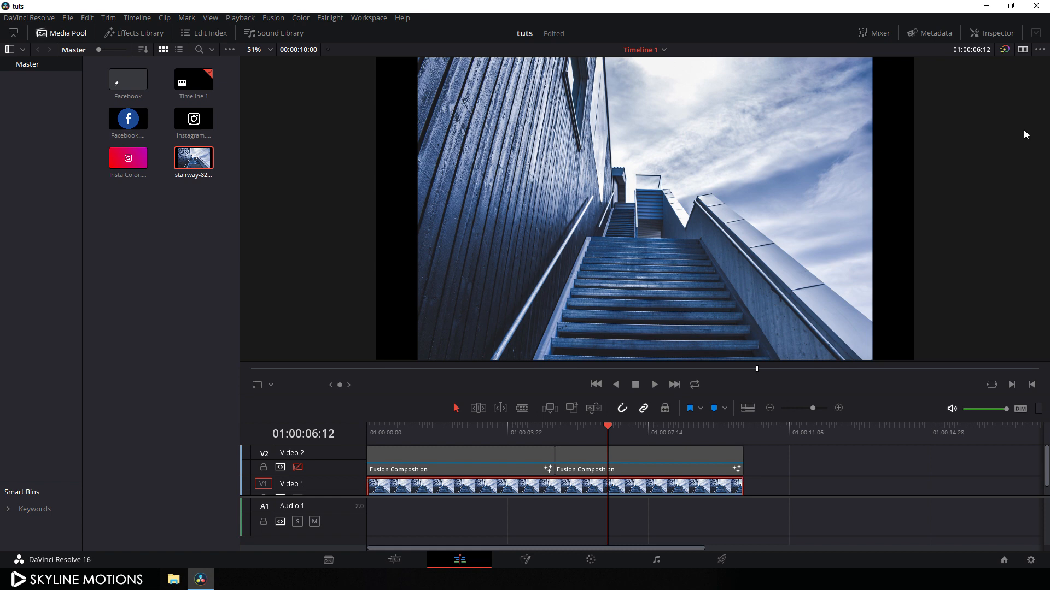
left_click(987, 31)
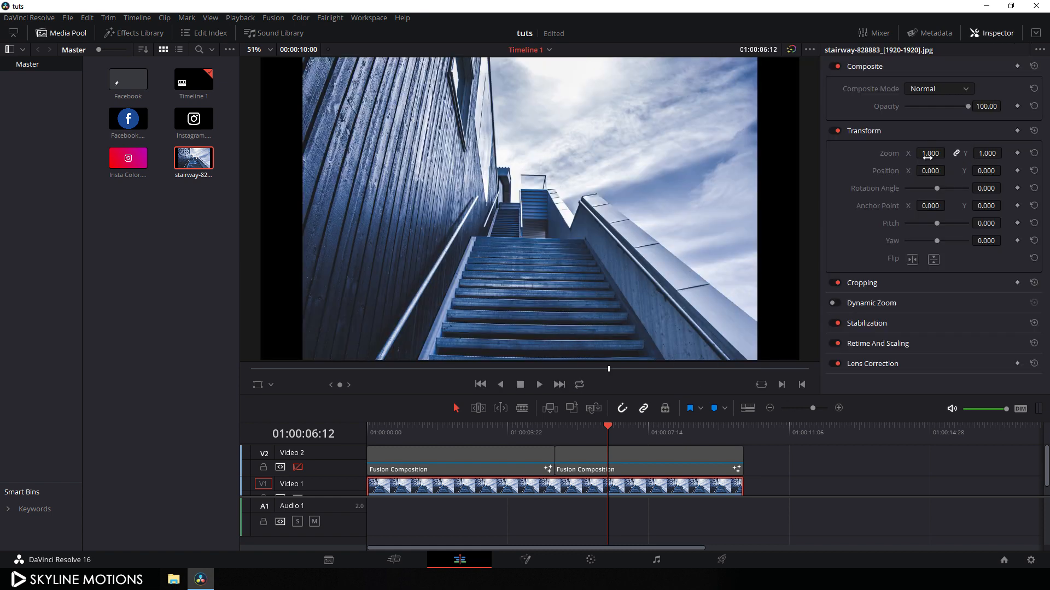
left_click_drag(928, 157, 949, 153)
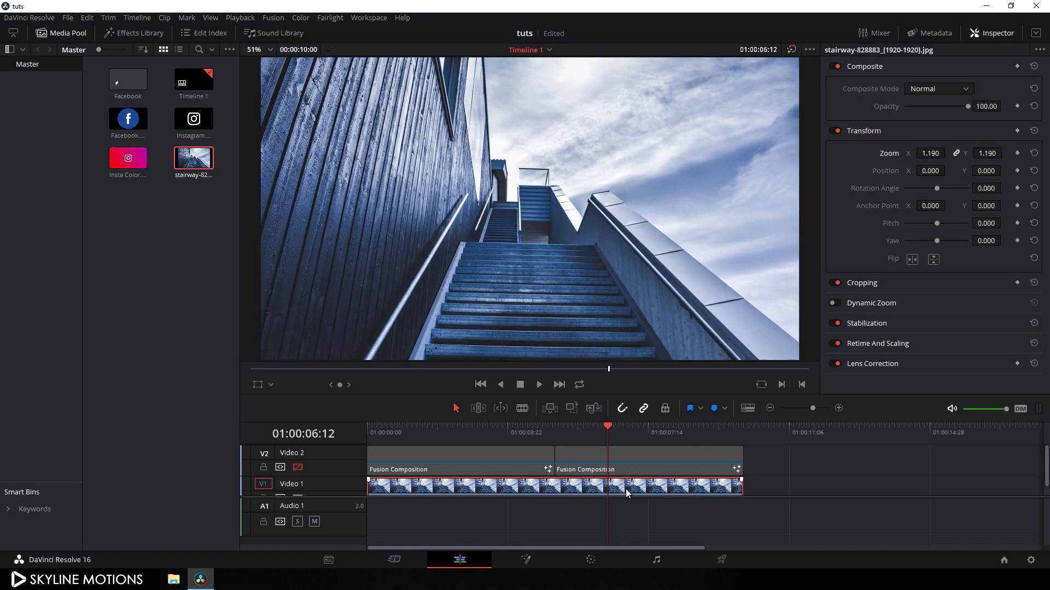
Convert the stairway clip on Video 1 into a new Fusion clip and open it on the Fusion page
left_click_drag(354, 497, 354, 524)
right_click(491, 507)
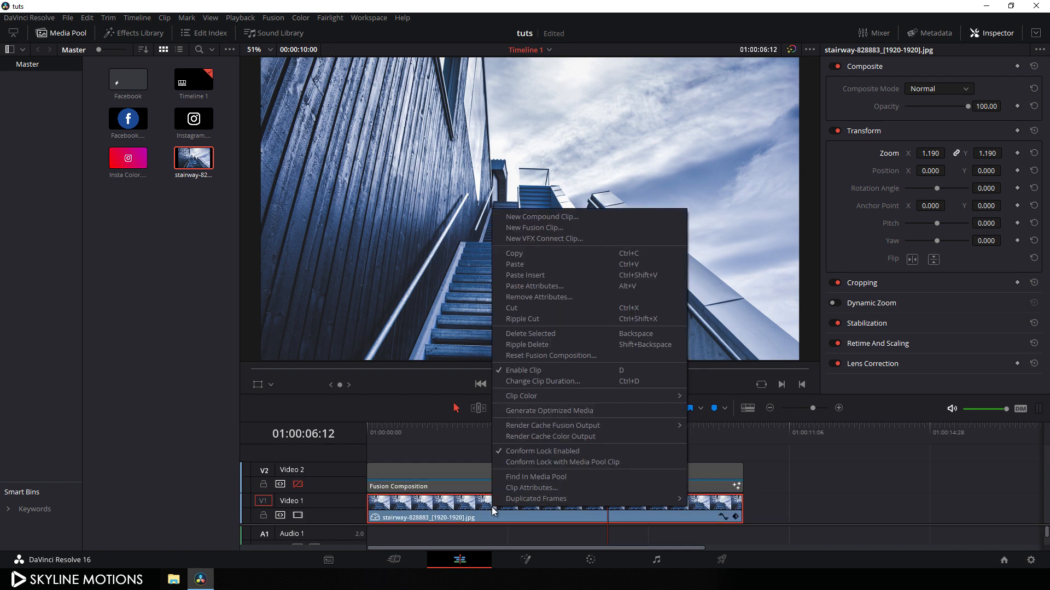
left_click(546, 226)
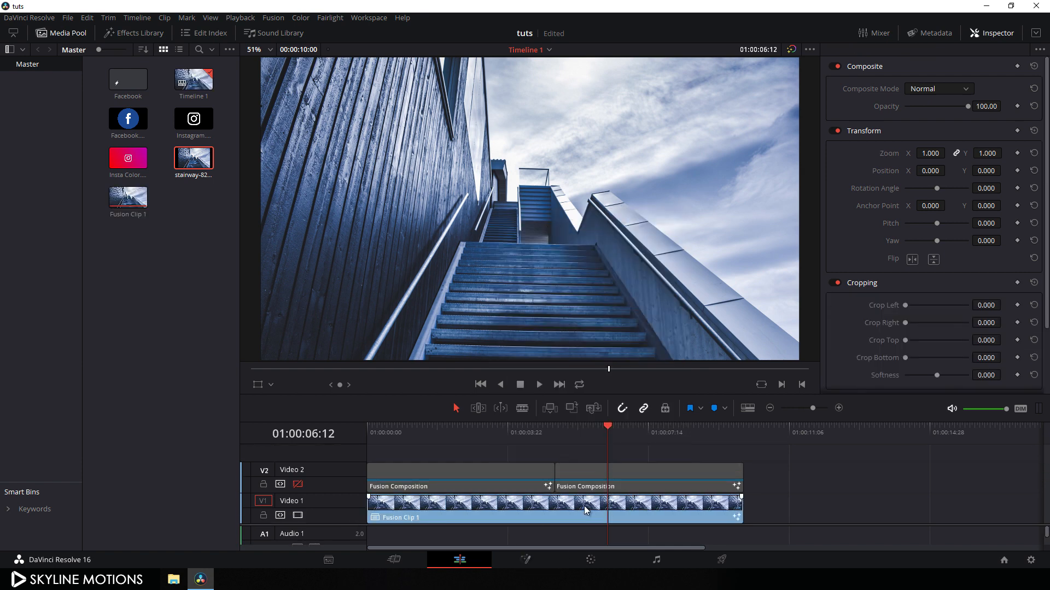
left_click(564, 513)
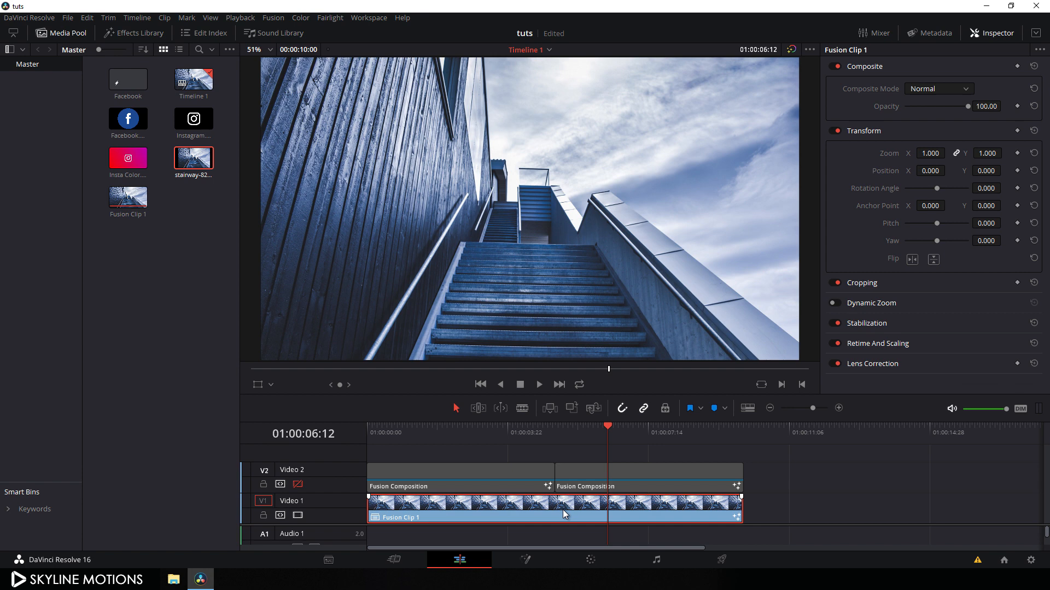
left_click(539, 562)
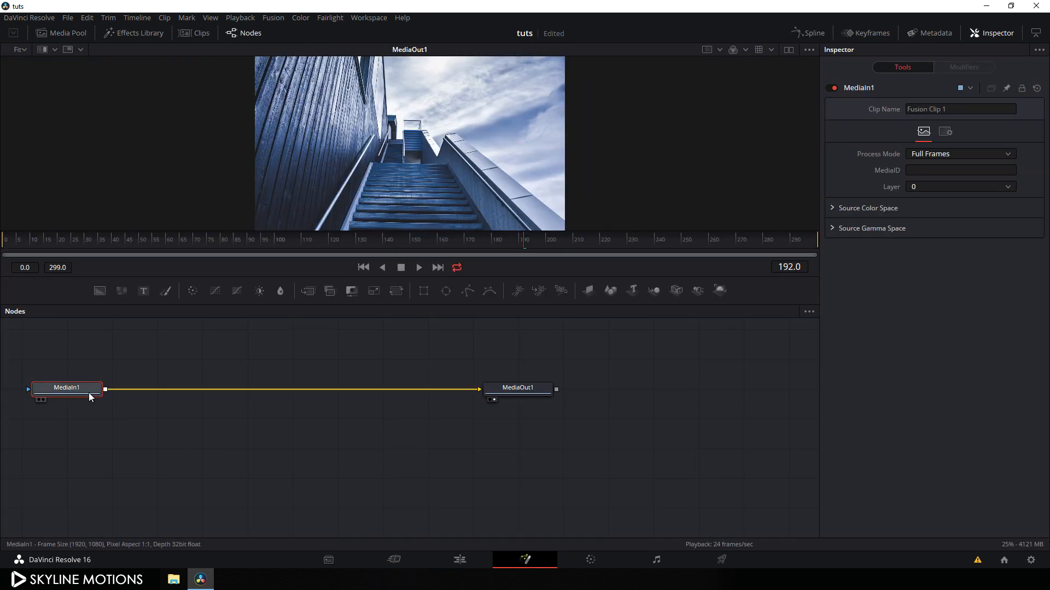
Darken the stairway image by adding a Color Corrector between MediaIn1 and MediaOut1 with its gain set to 0.3
left_click(215, 290)
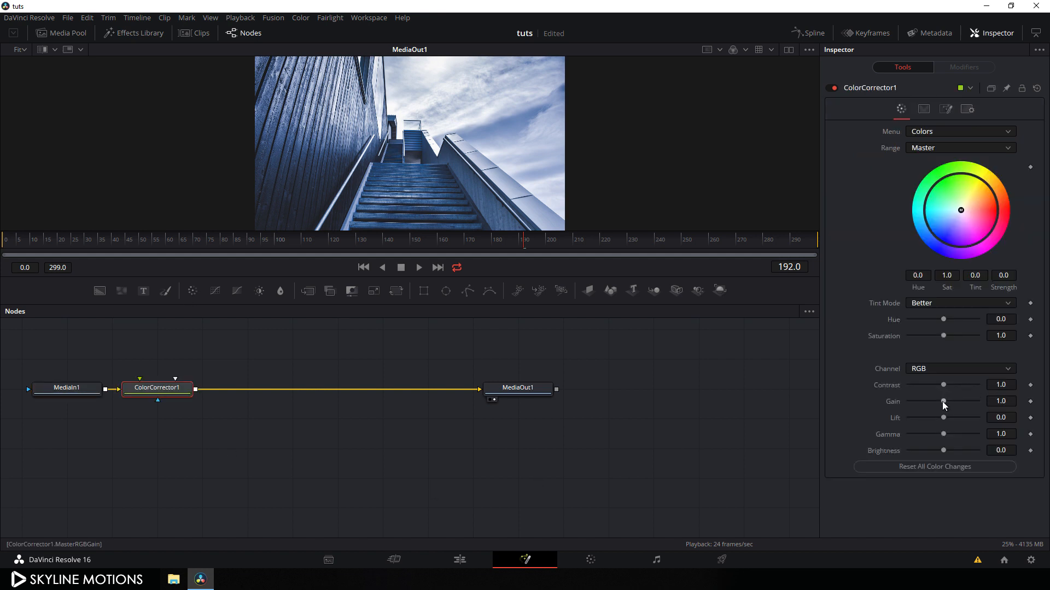
left_click_drag(943, 401, 918, 401)
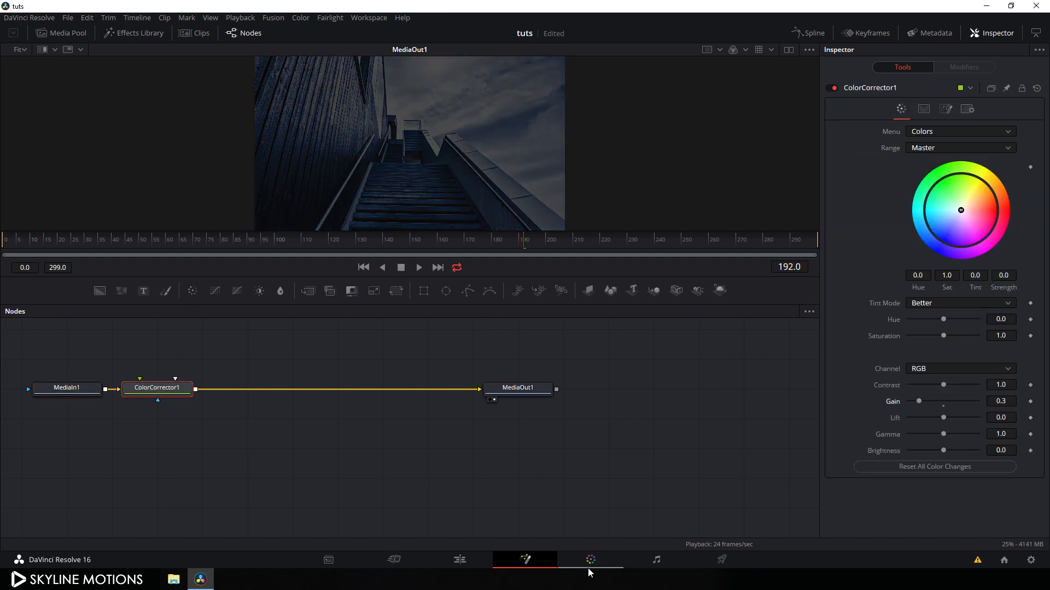
Re-enable the display of Video 2 on the Edit page, and play the timeline from its start with the Inspector hidden
left_click(459, 560)
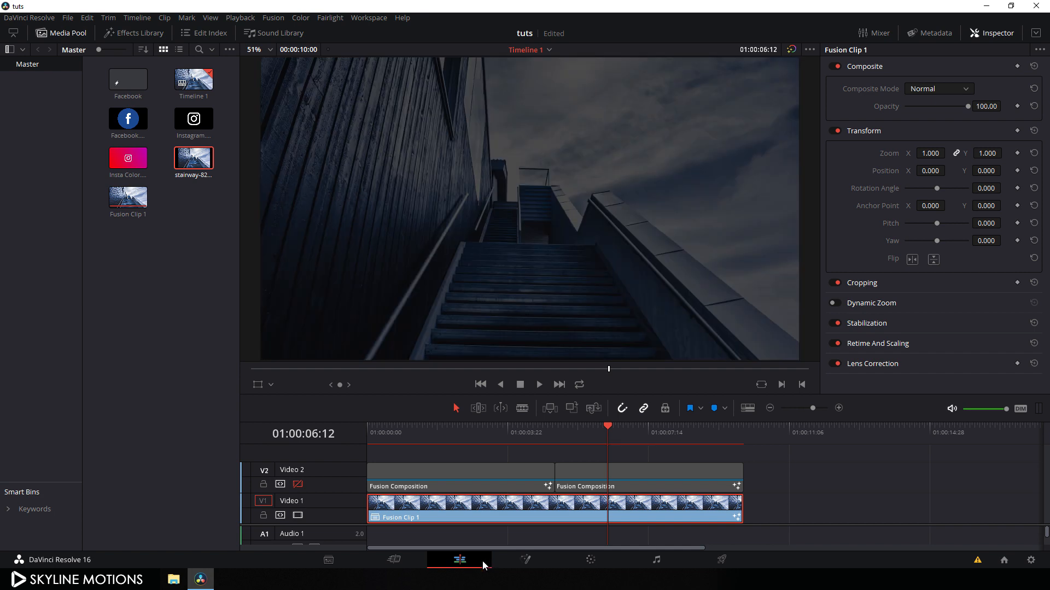
left_click(298, 485)
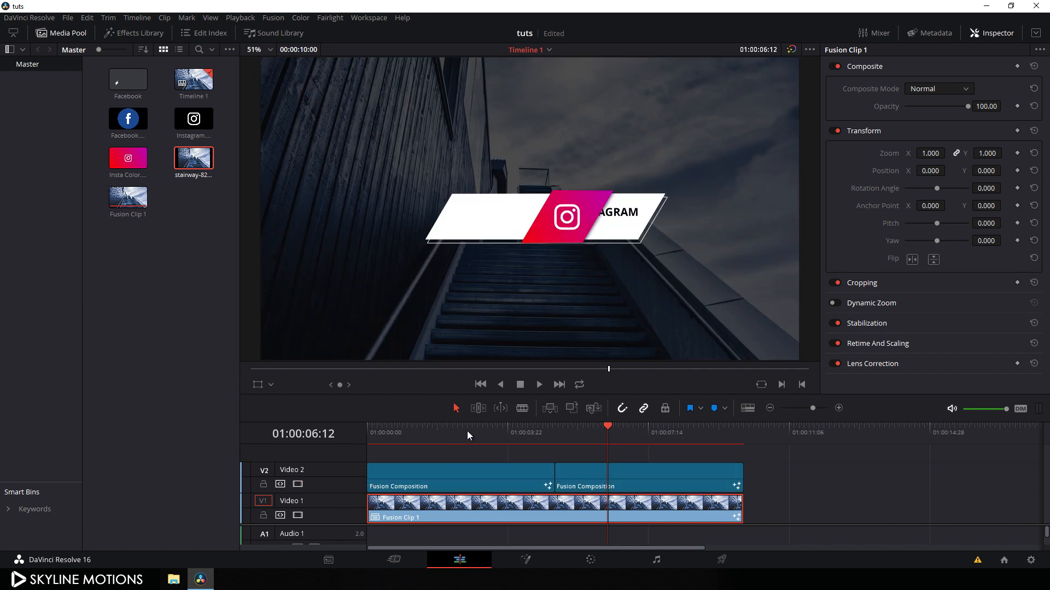
left_click_drag(467, 432, 333, 446)
left_click(984, 33)
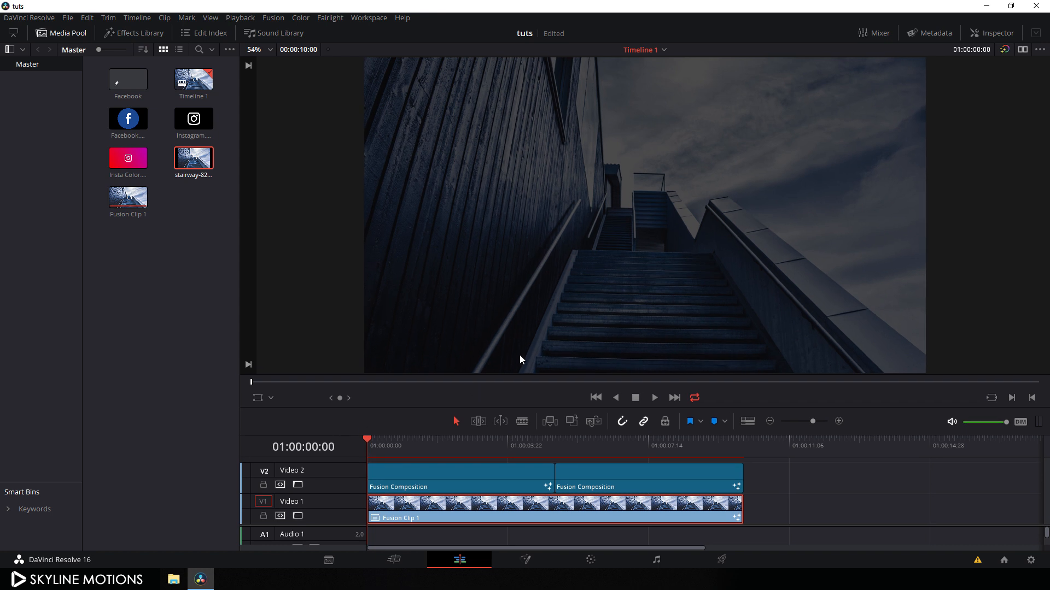
left_click(654, 397)
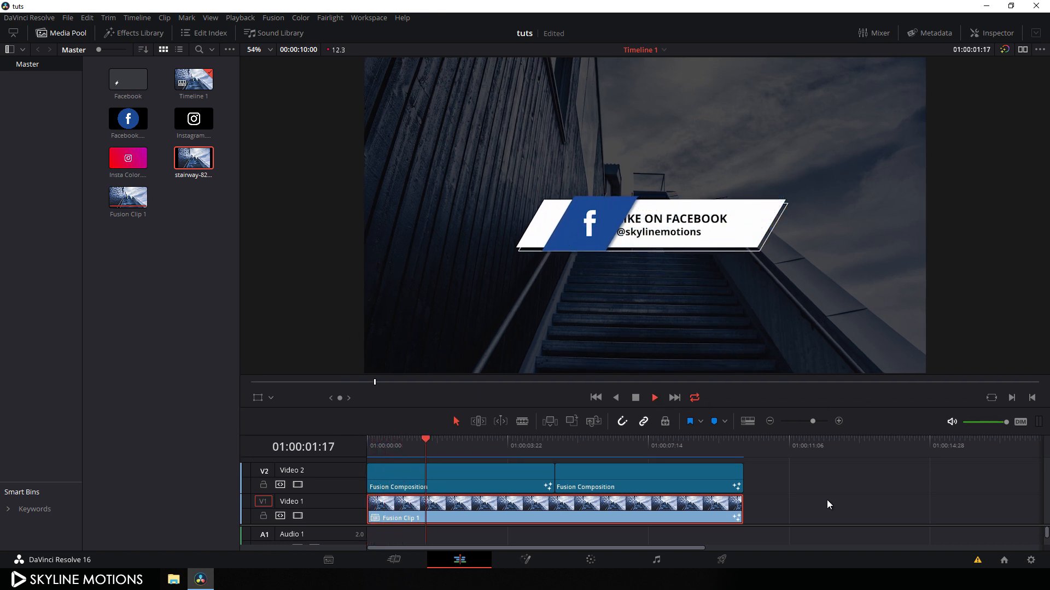